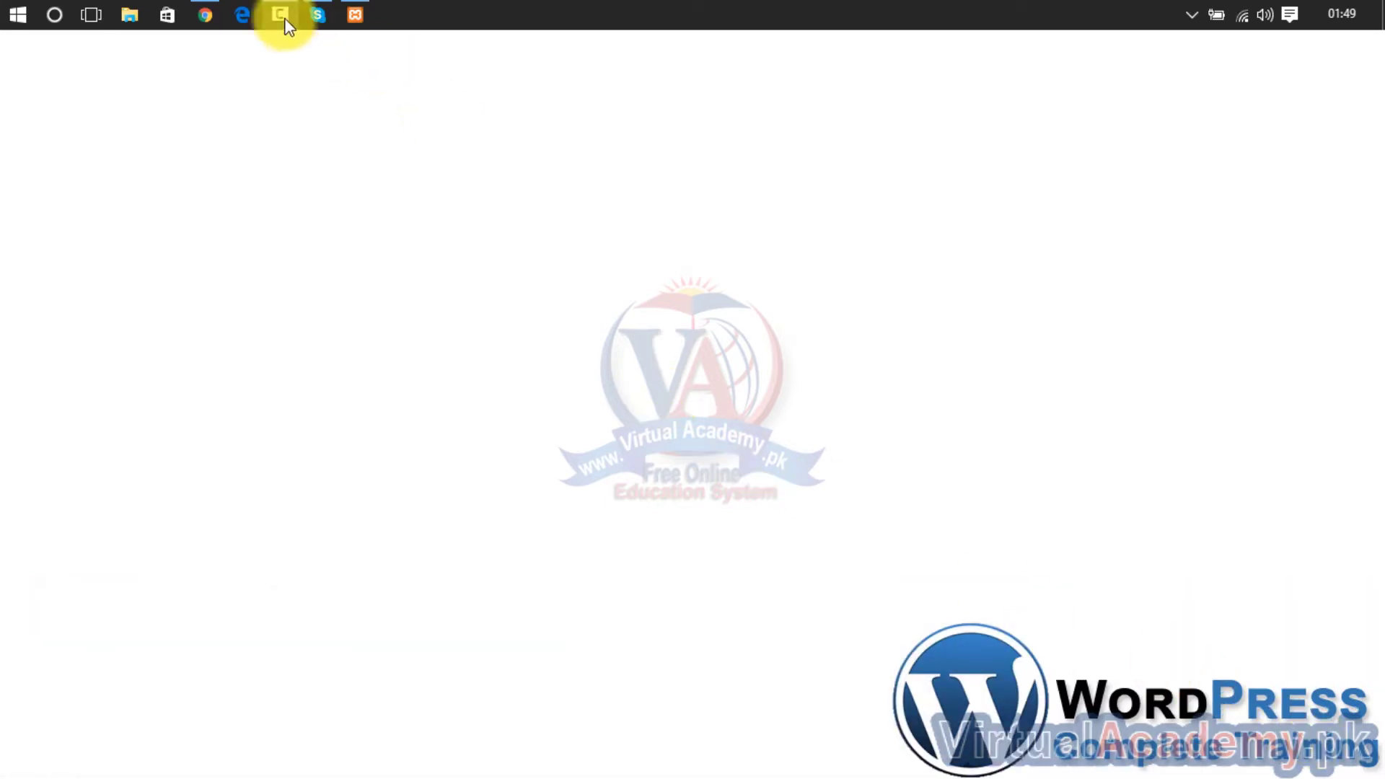
Compare the local WordPress site's navigation bar with the top and main dropdown menus of the Awaken theme demo.
left_click(215, 9)
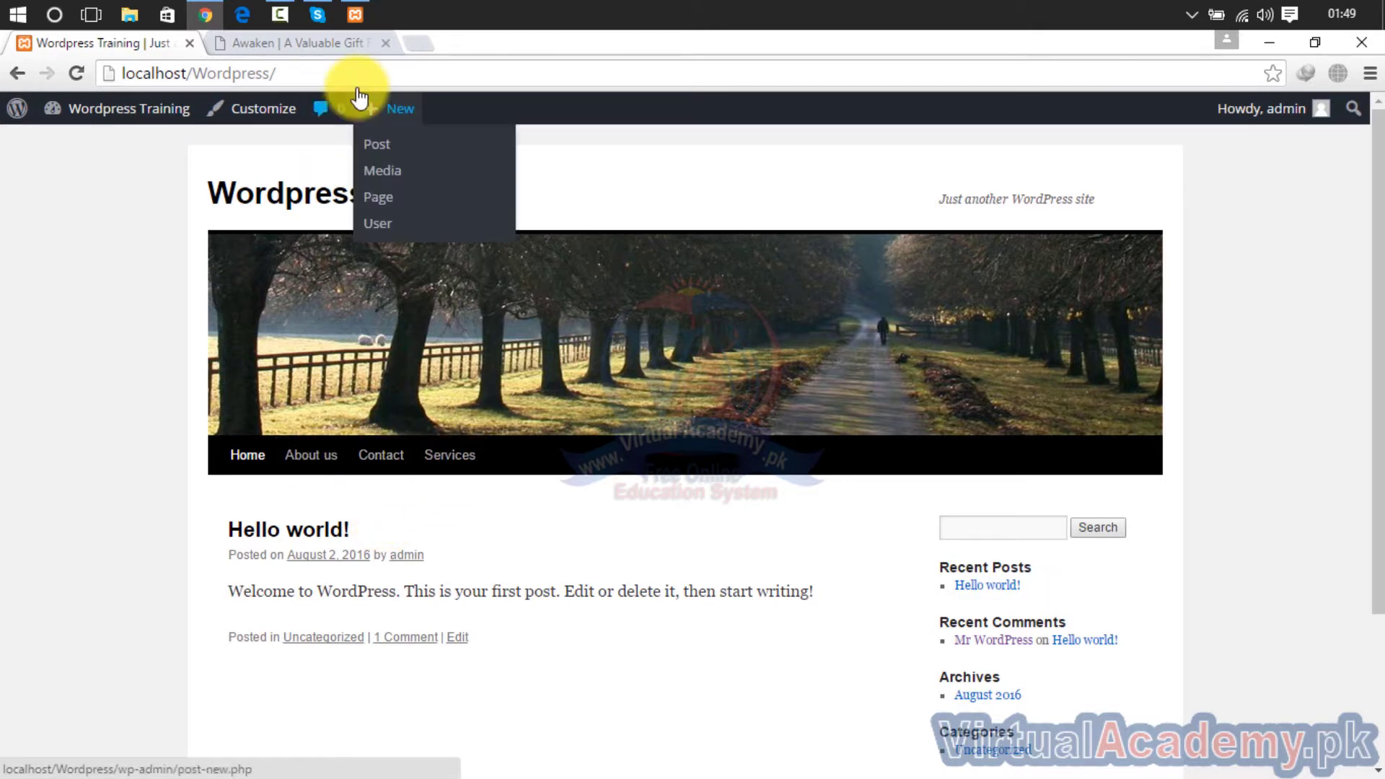
left_click(331, 43)
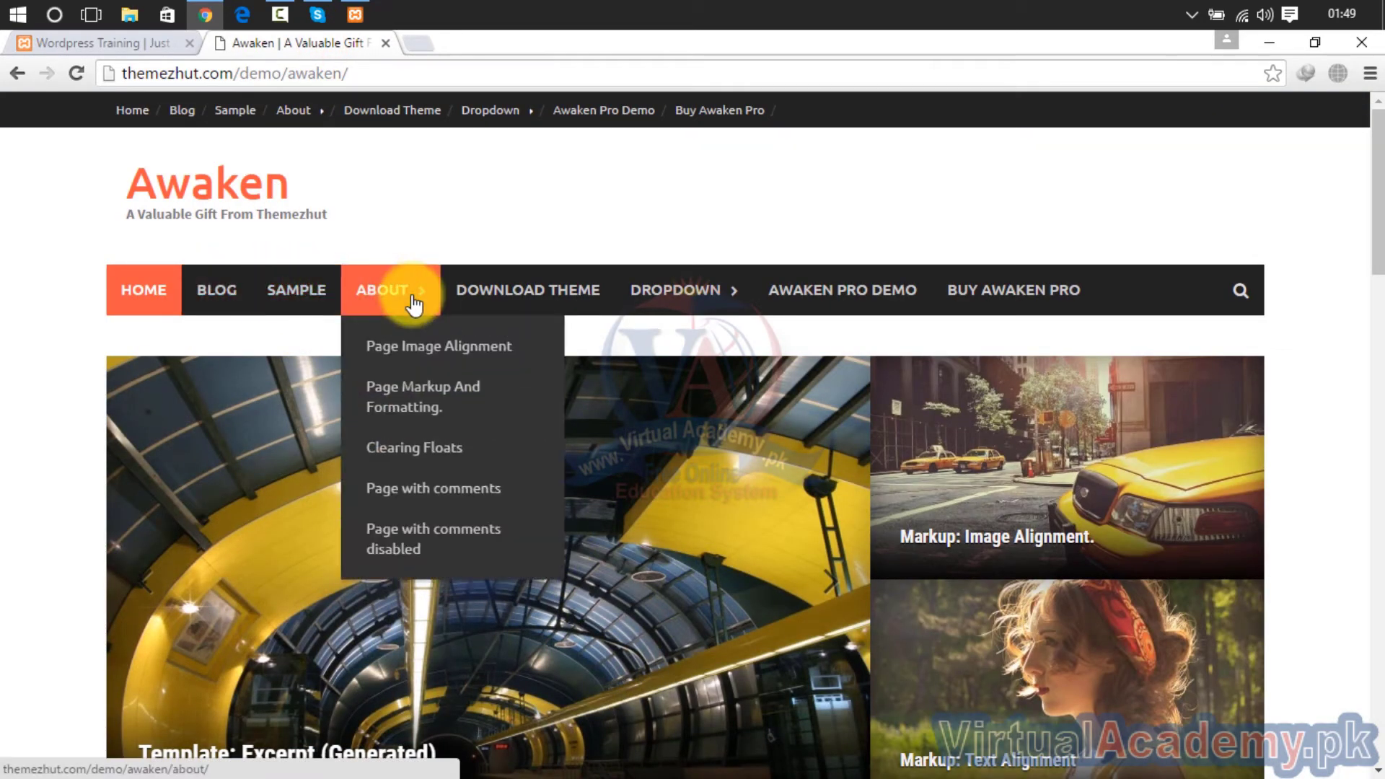
mouse_move(699, 304)
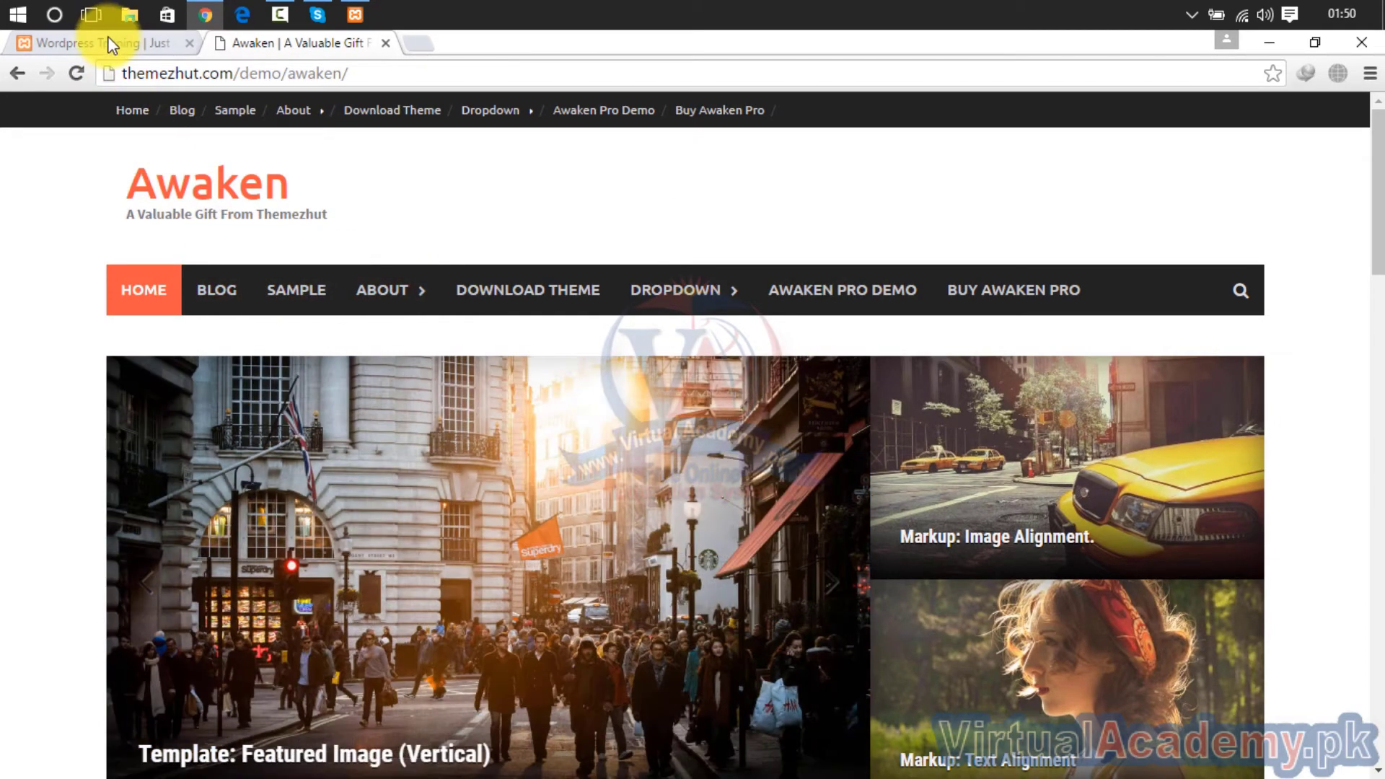
left_click(112, 43)
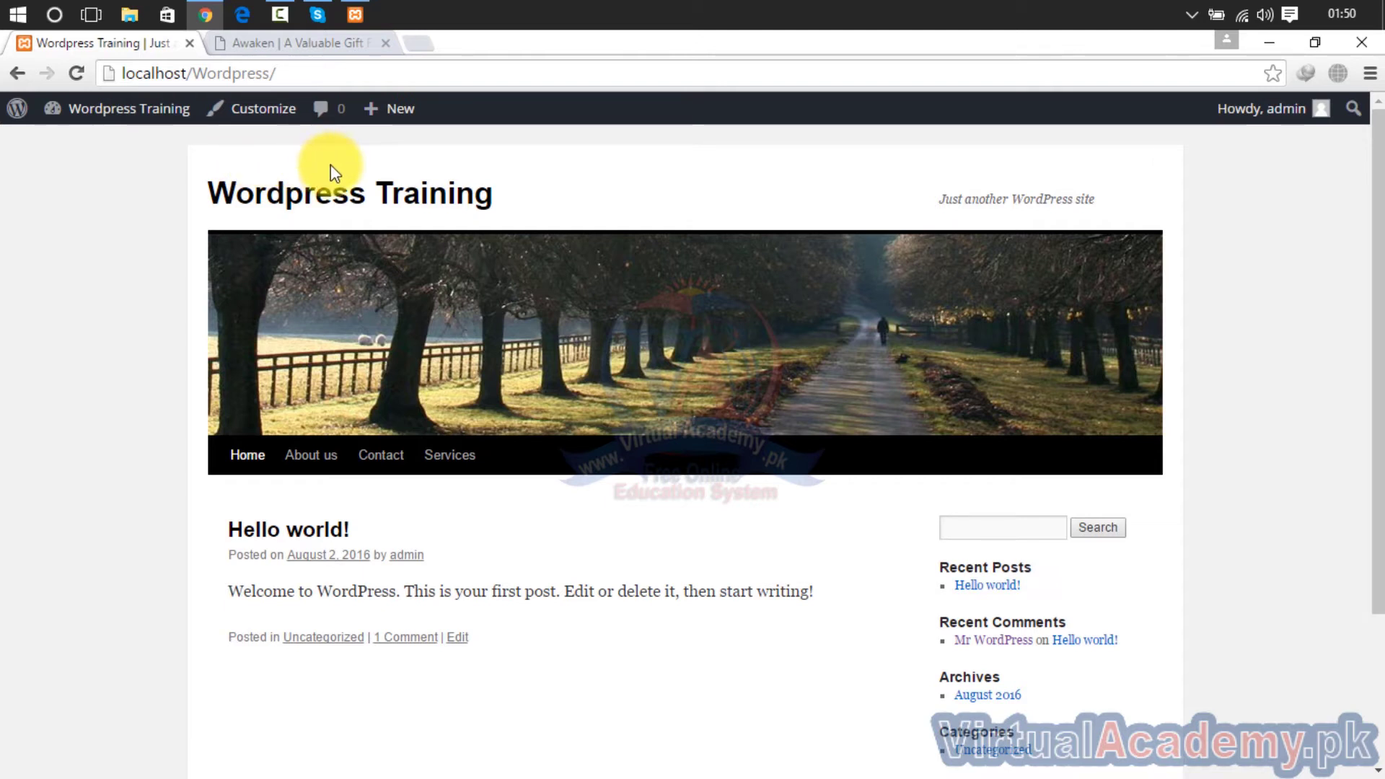
left_click(307, 42)
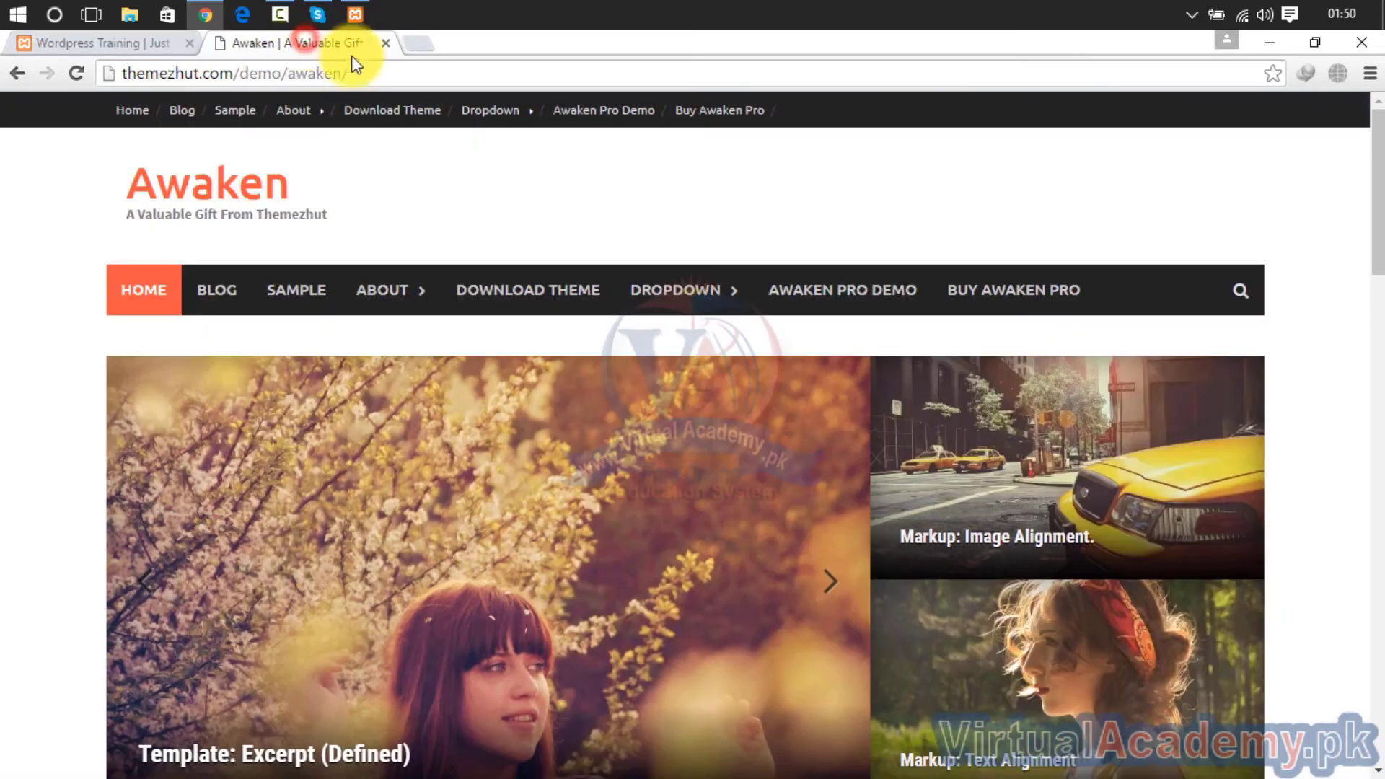
mouse_move(364, 281)
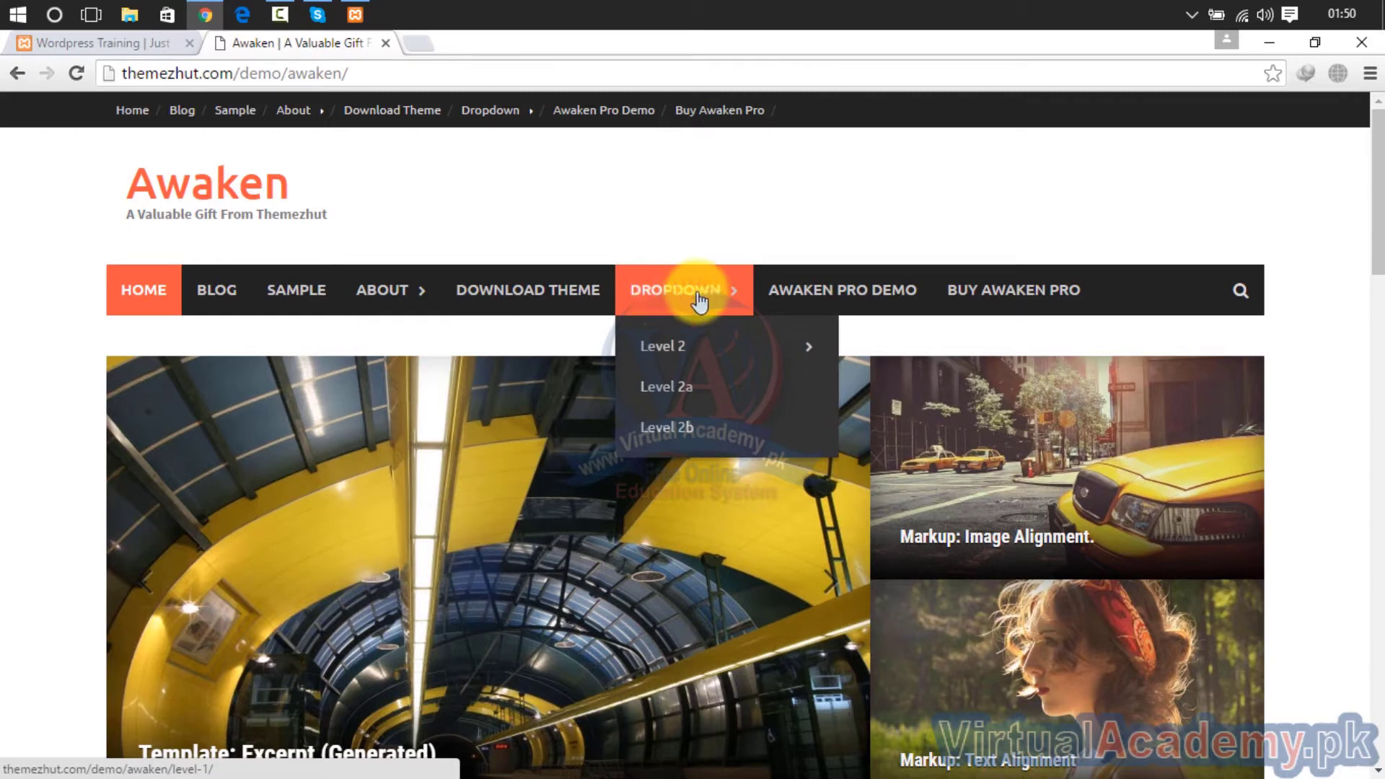
mouse_move(687, 350)
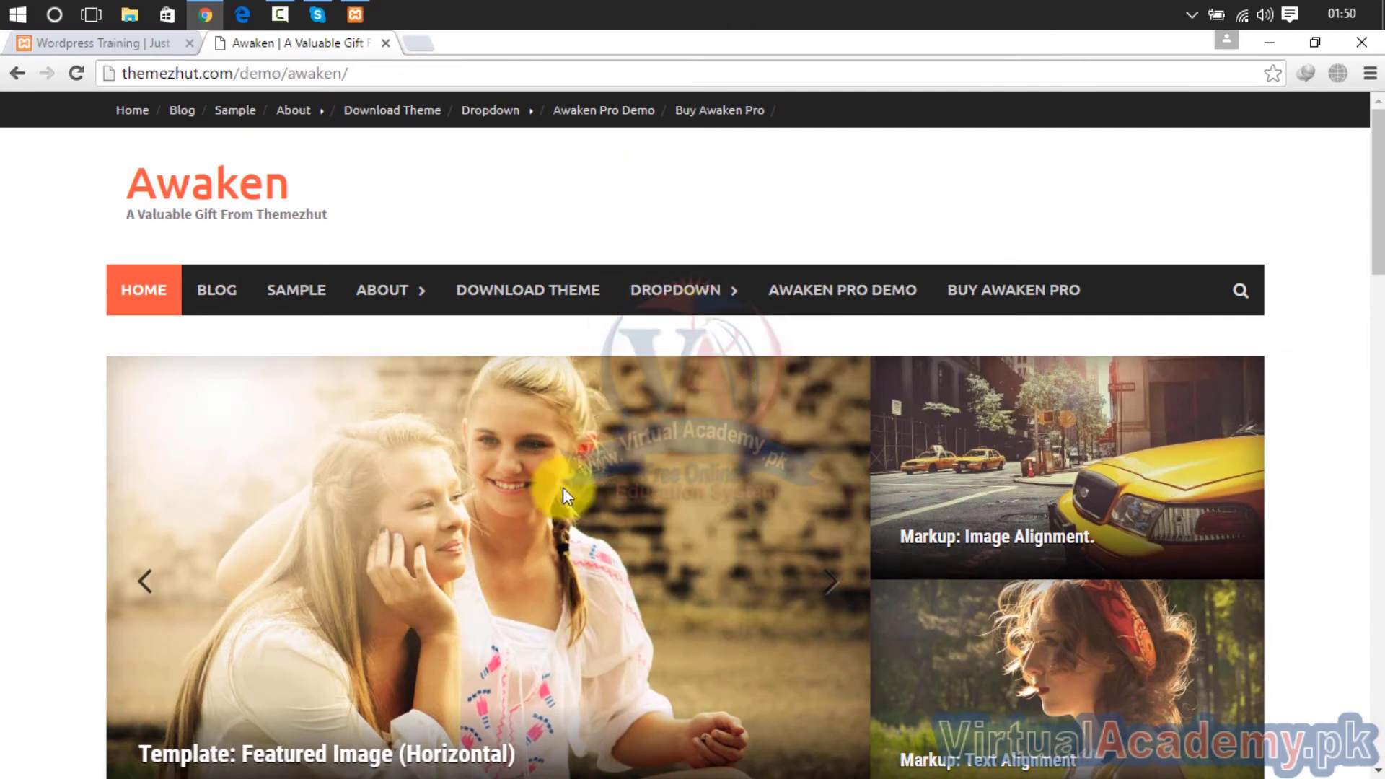
left_click_drag(1377, 231, 1323, 192)
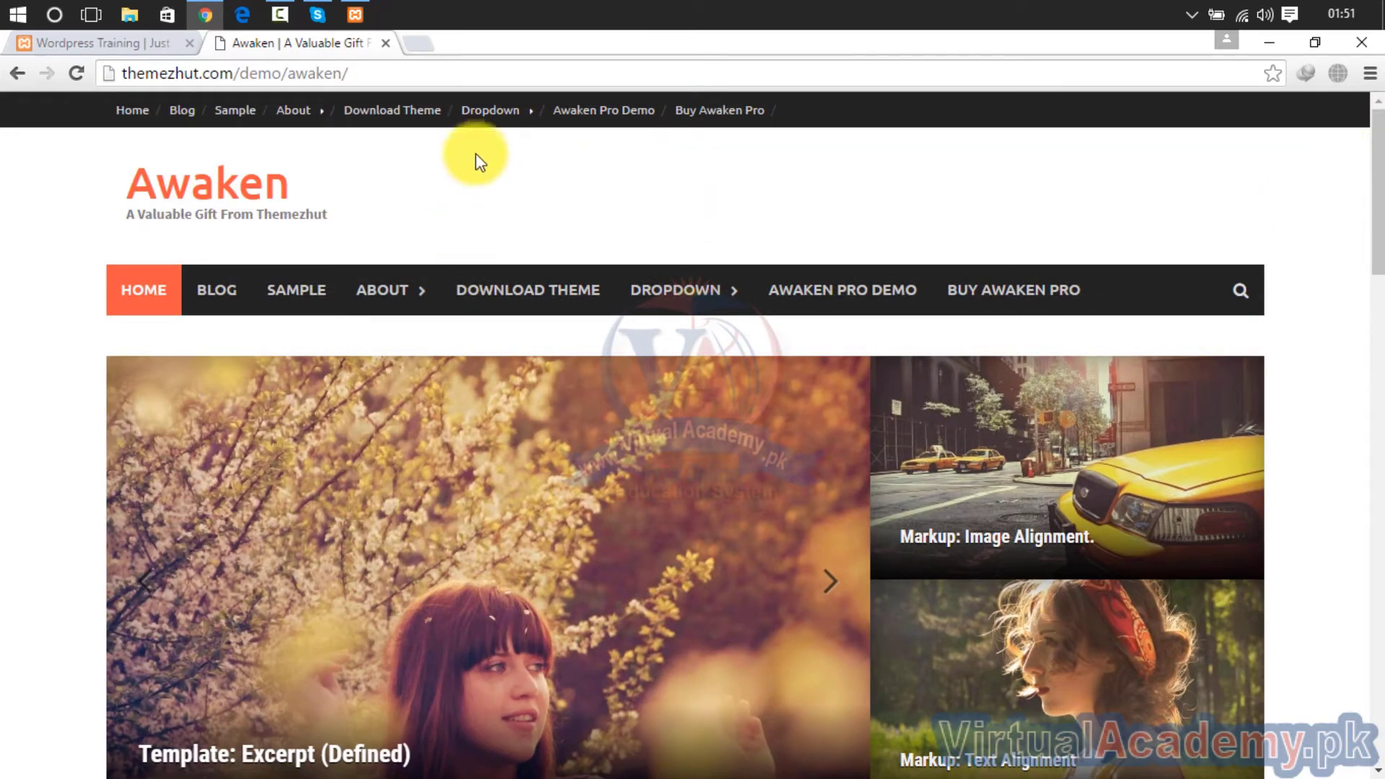
Close the Awaken demo page and open the dashboard of the local WordPress site.
left_click(385, 44)
mouse_move(147, 123)
left_click(91, 146)
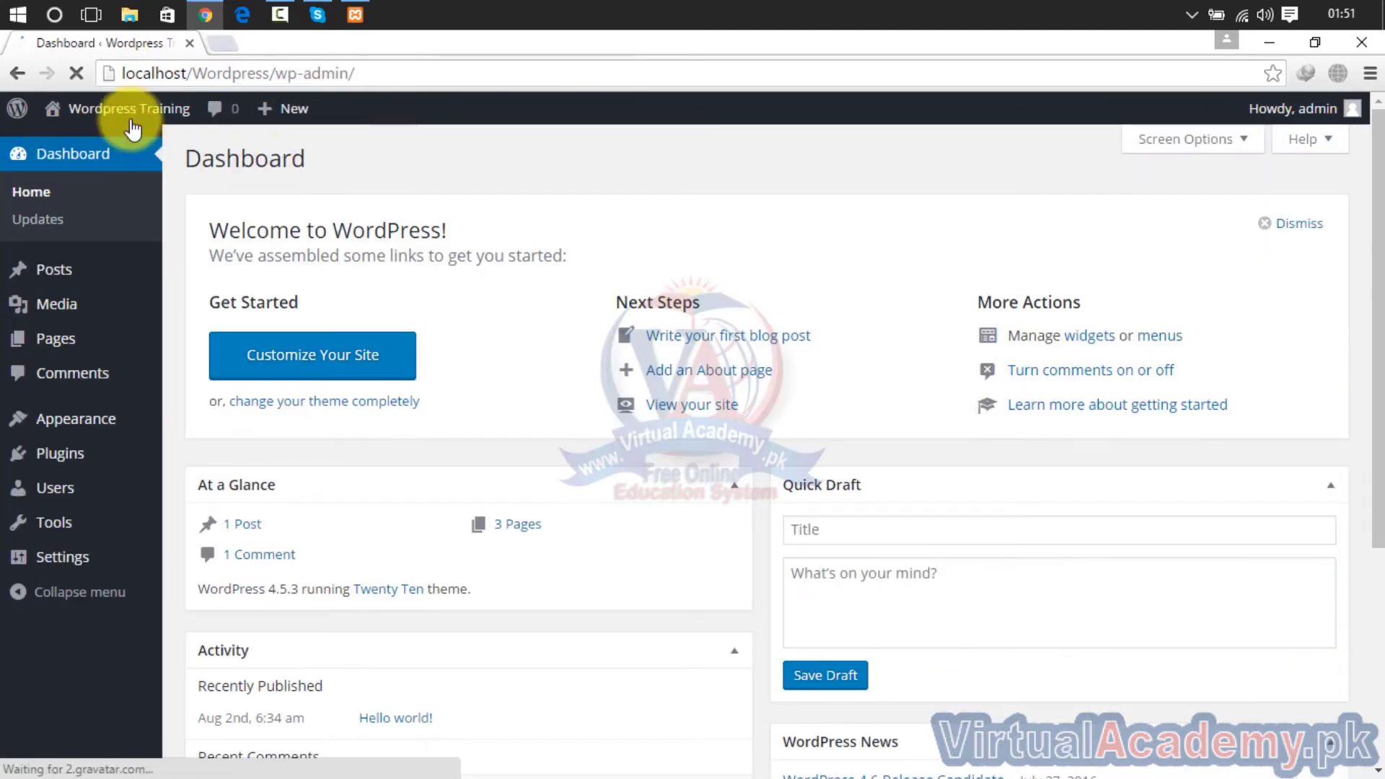
Open the live Wordpress Training site in a separate browser tab and view it.
mouse_move(130, 119)
right_click(97, 149)
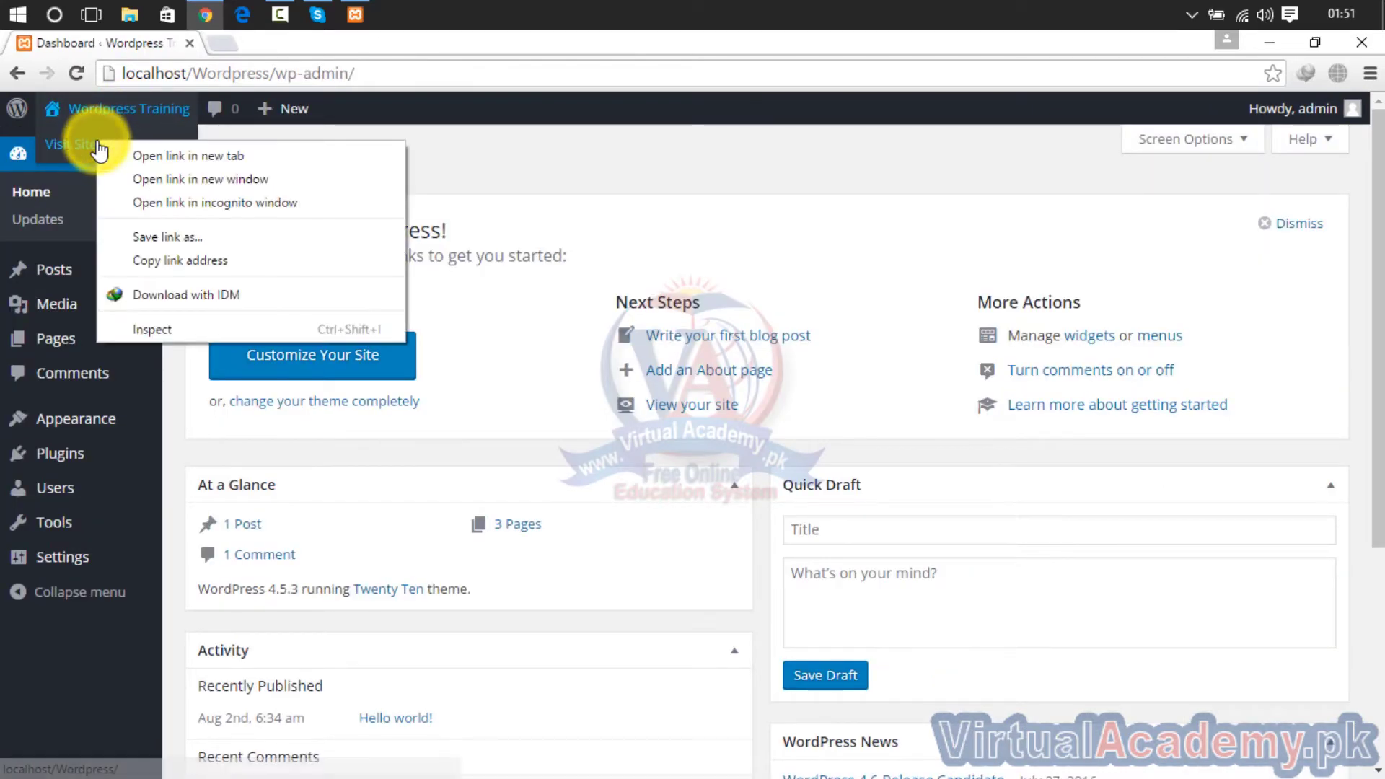
left_click(132, 150)
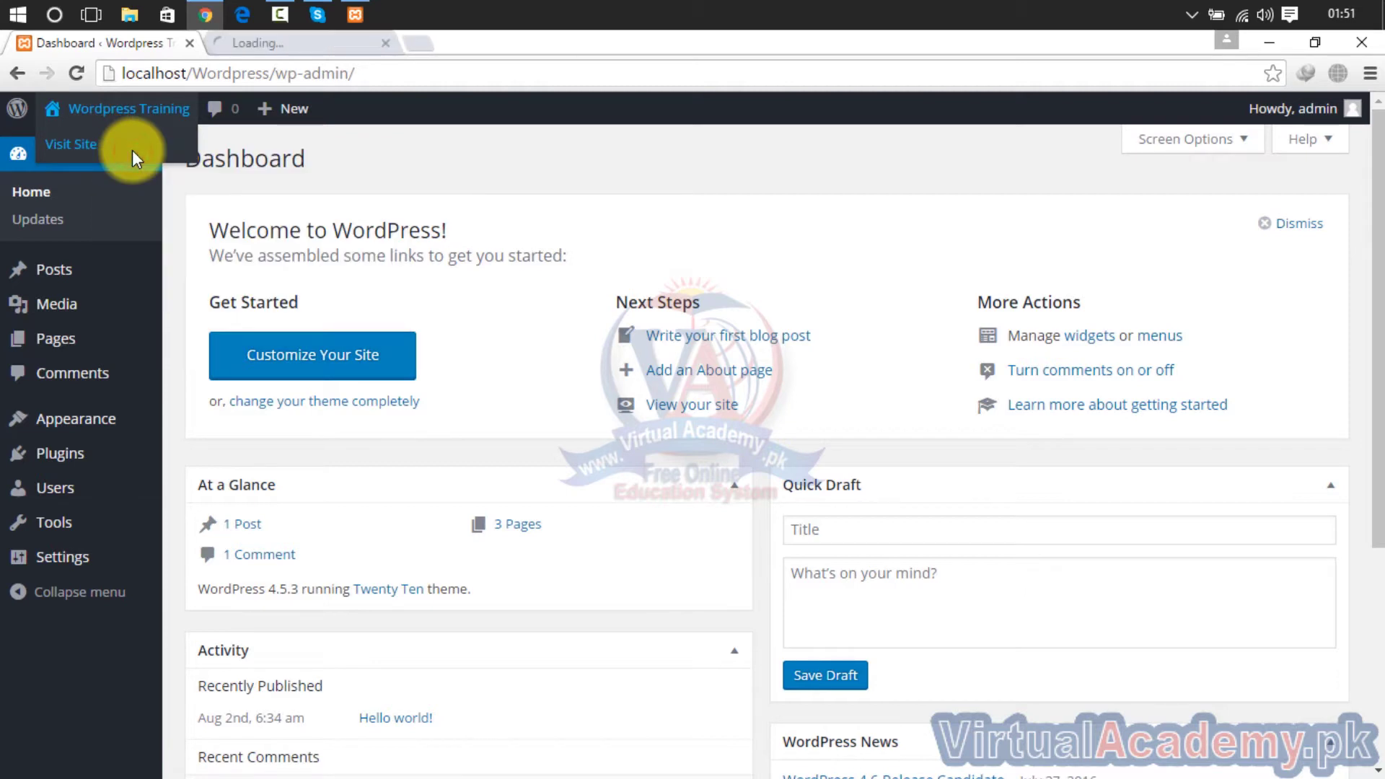
left_click(277, 40)
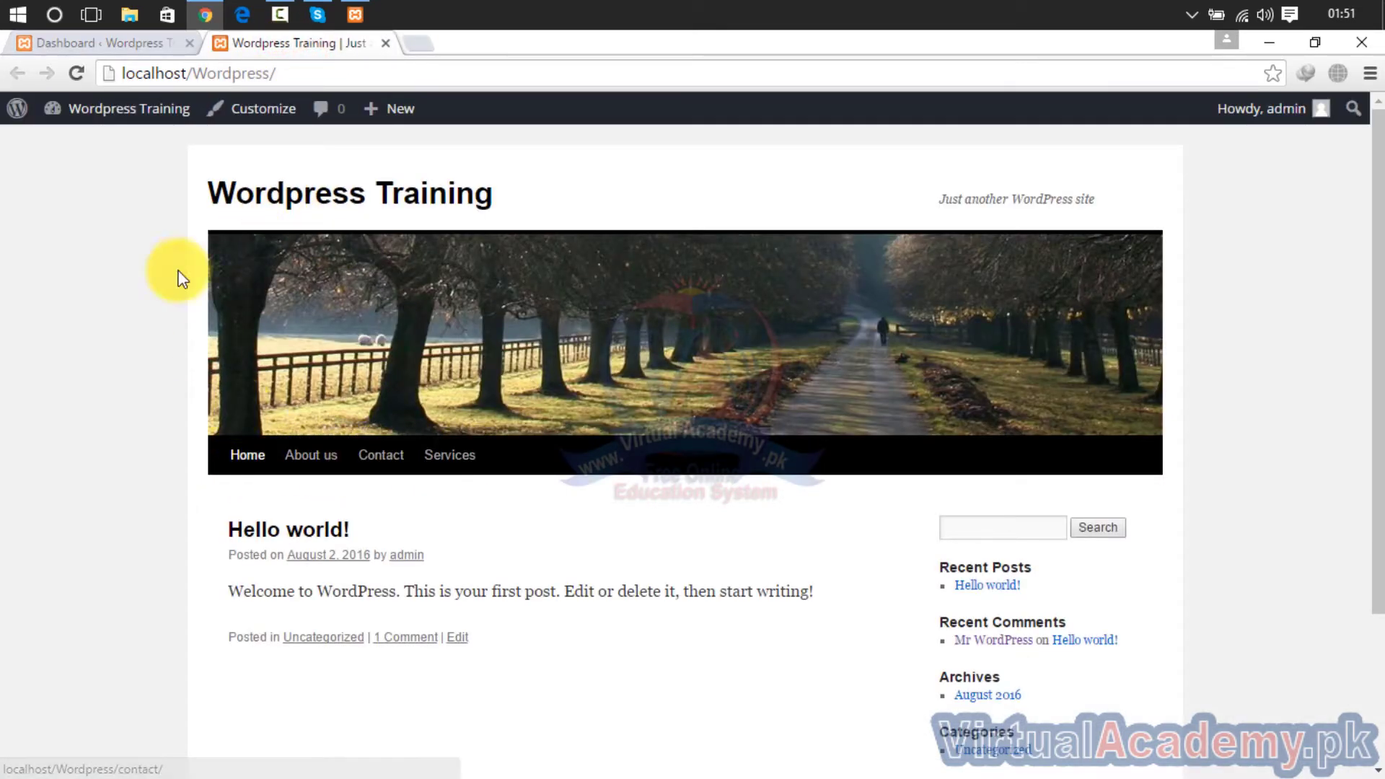
Return to the dashboard, open the Menus management page and create Menu 1 with its default items.
left_click(129, 49)
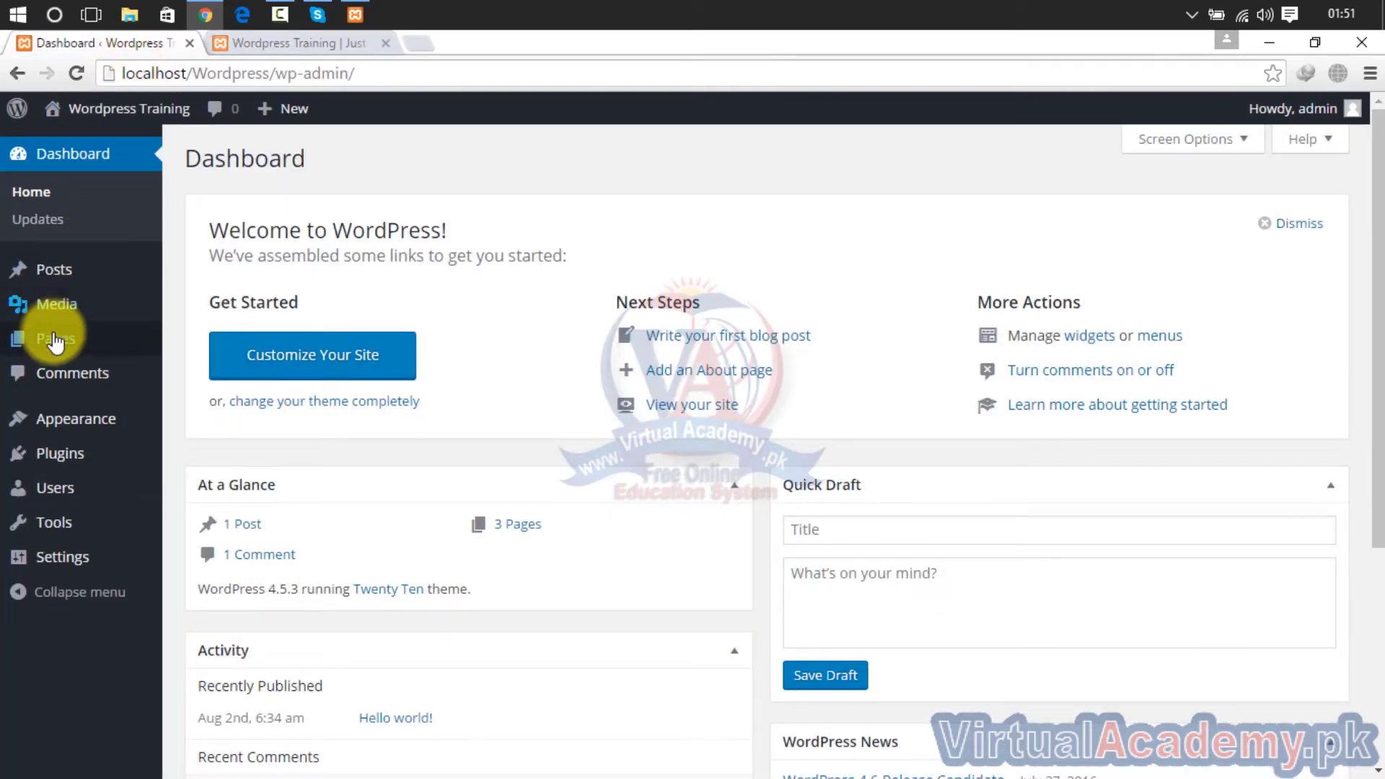
mouse_move(68, 344)
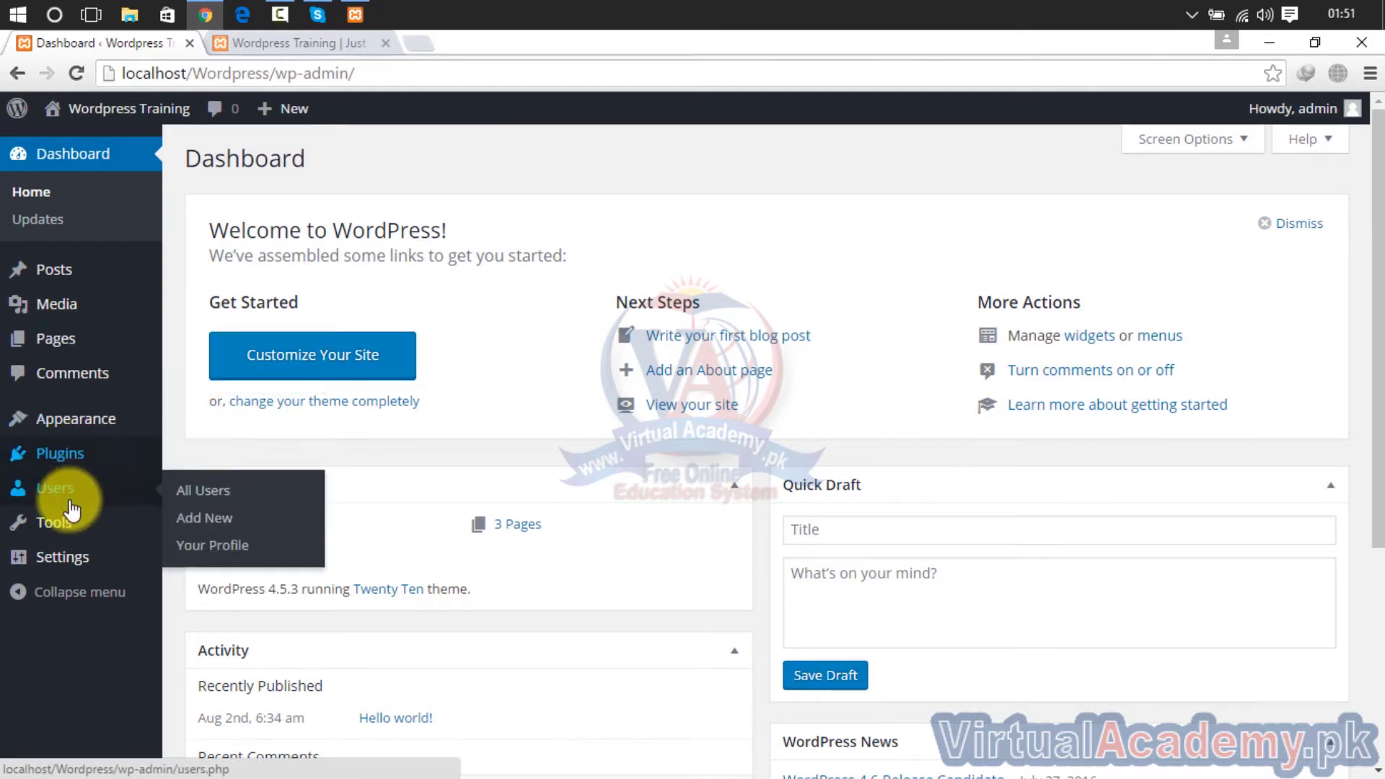
mouse_move(83, 427)
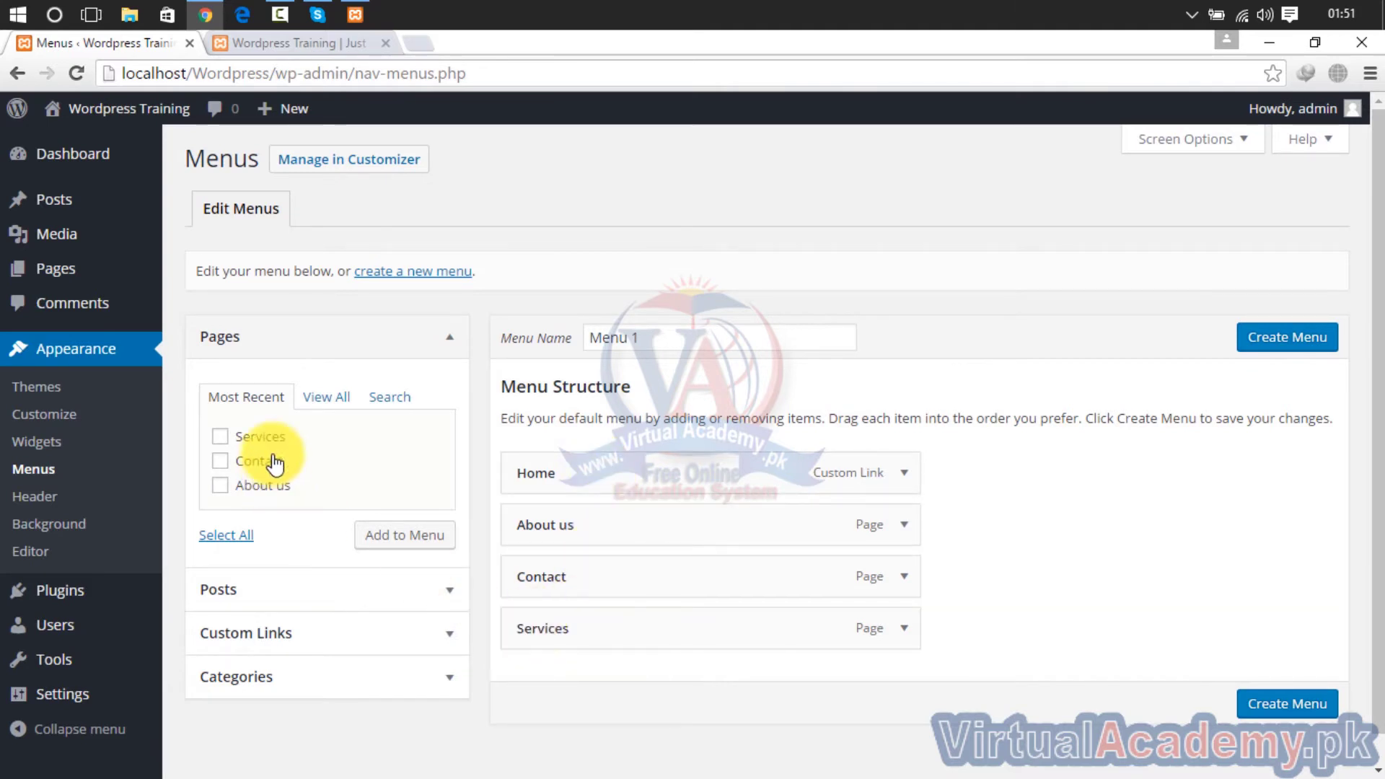
left_click(326, 401)
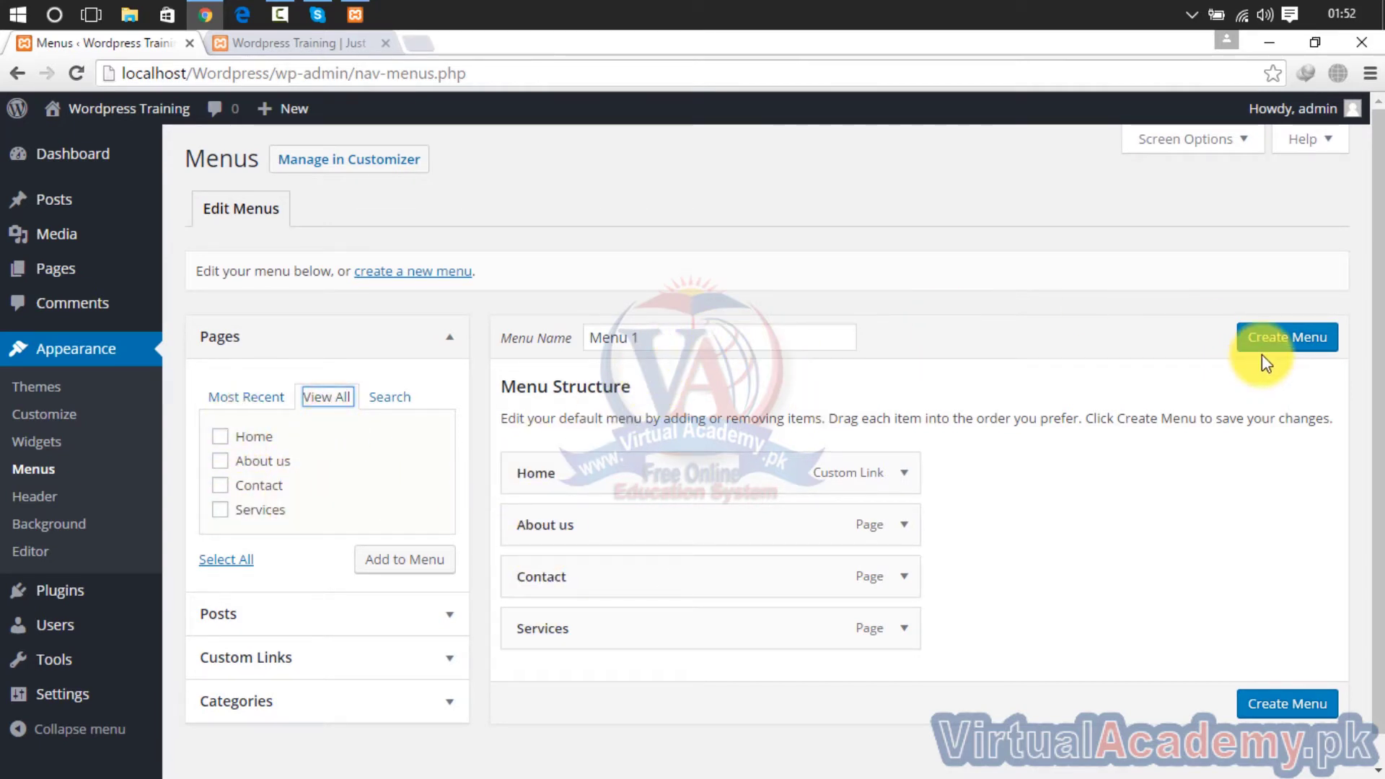
left_click(1290, 333)
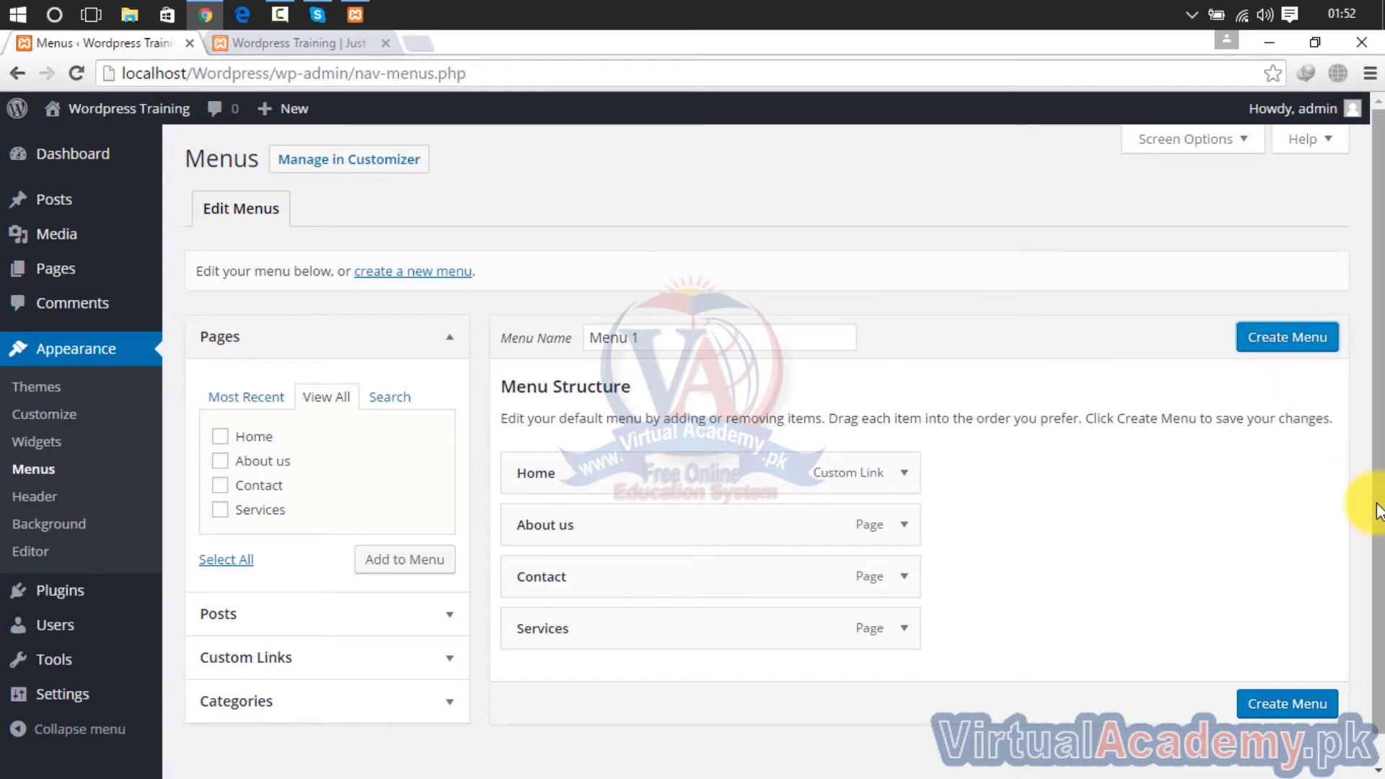
left_click(1292, 342)
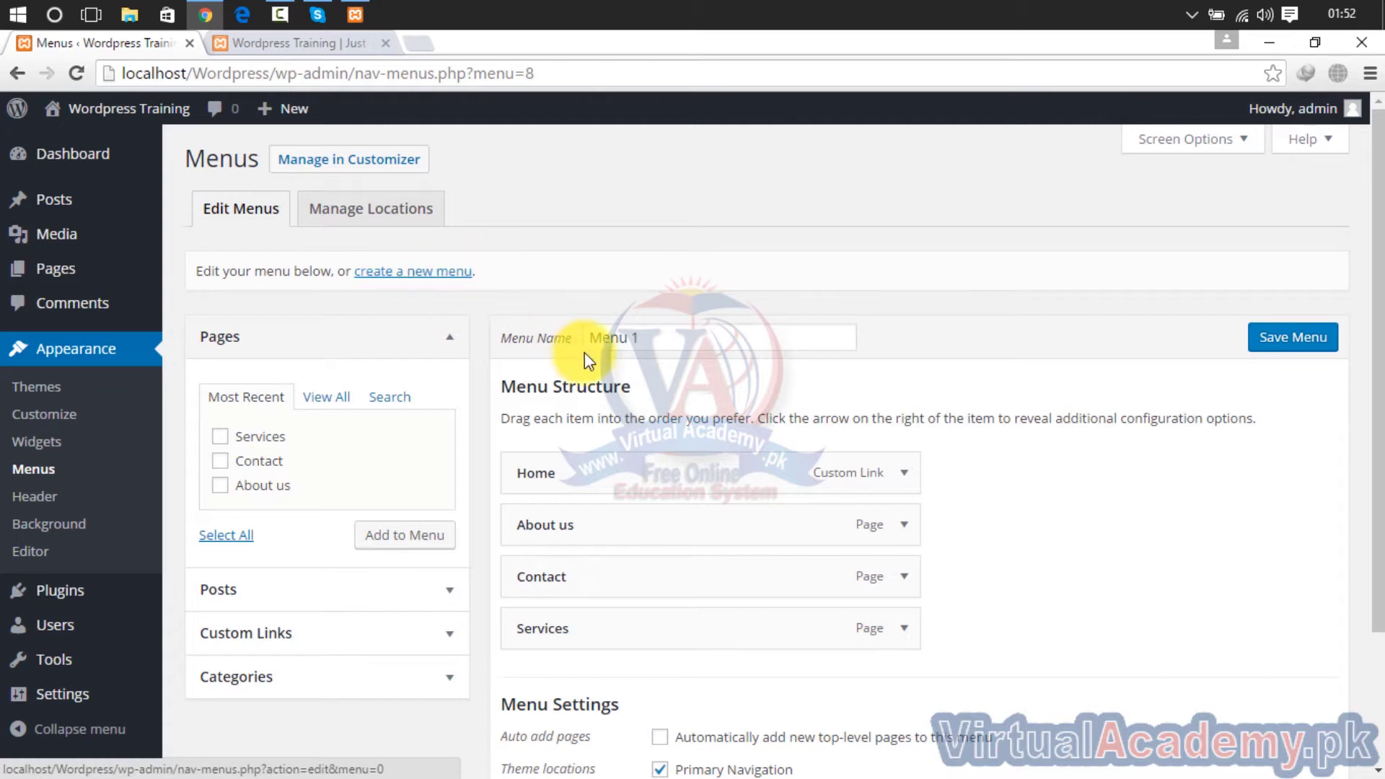
Create a new menu named Menu2 and add the Home, About us, Contact and Services pages to it.
left_click(440, 272)
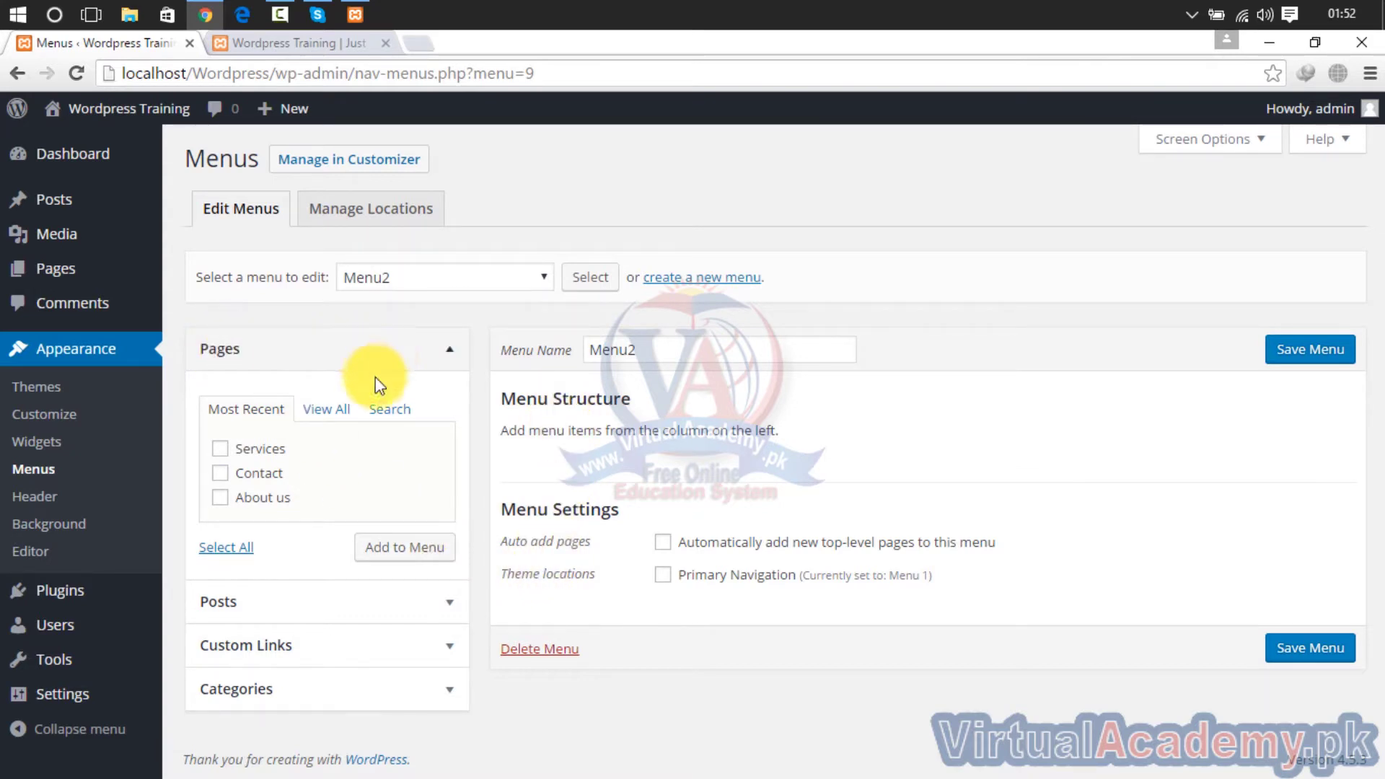
left_click(324, 420)
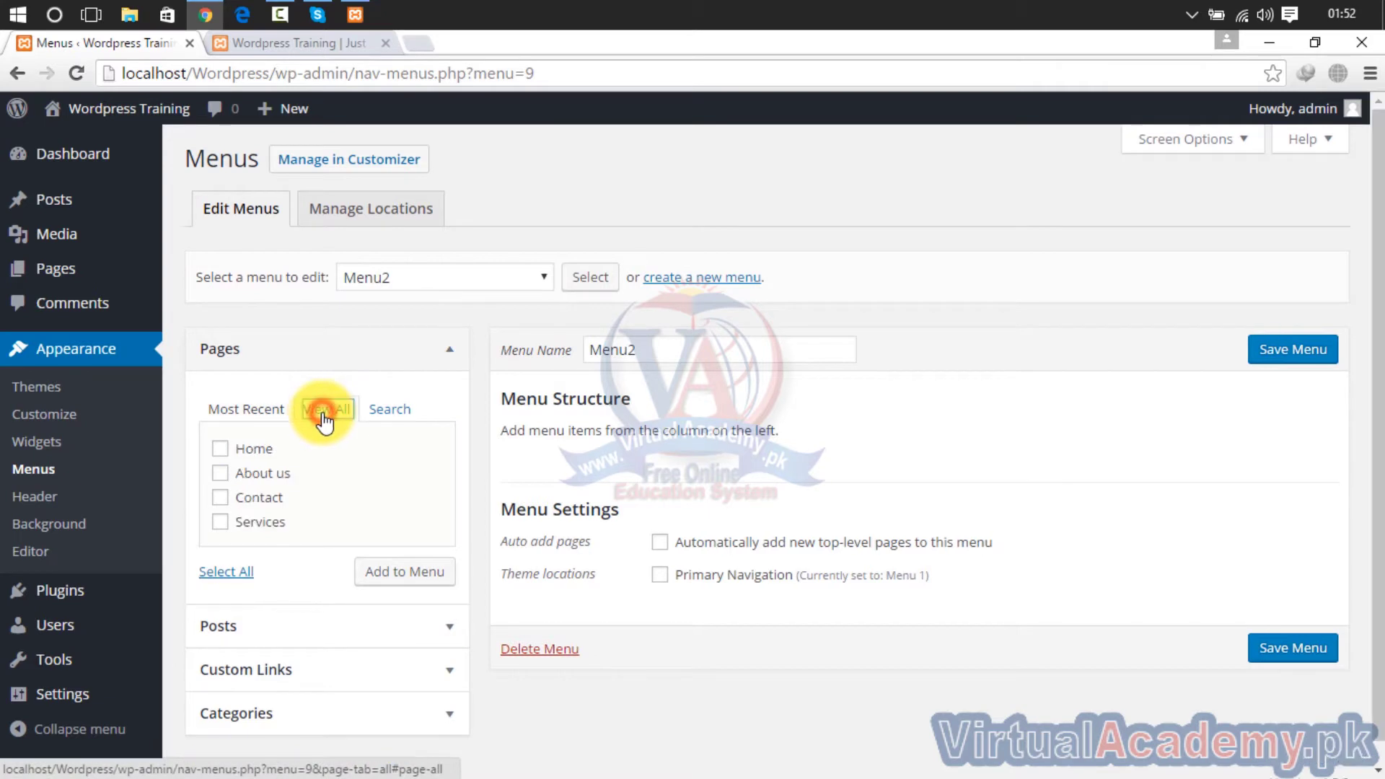
left_click(454, 353)
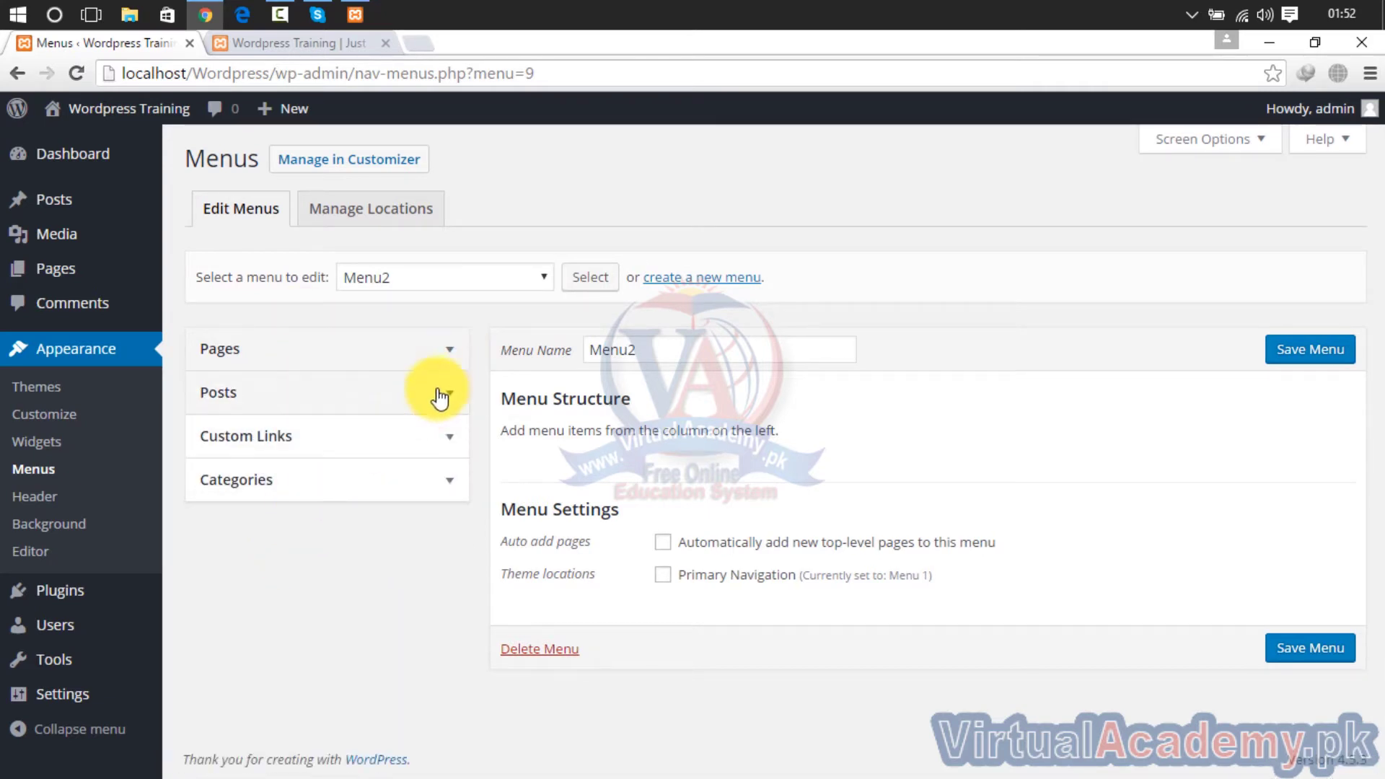
left_click(453, 353)
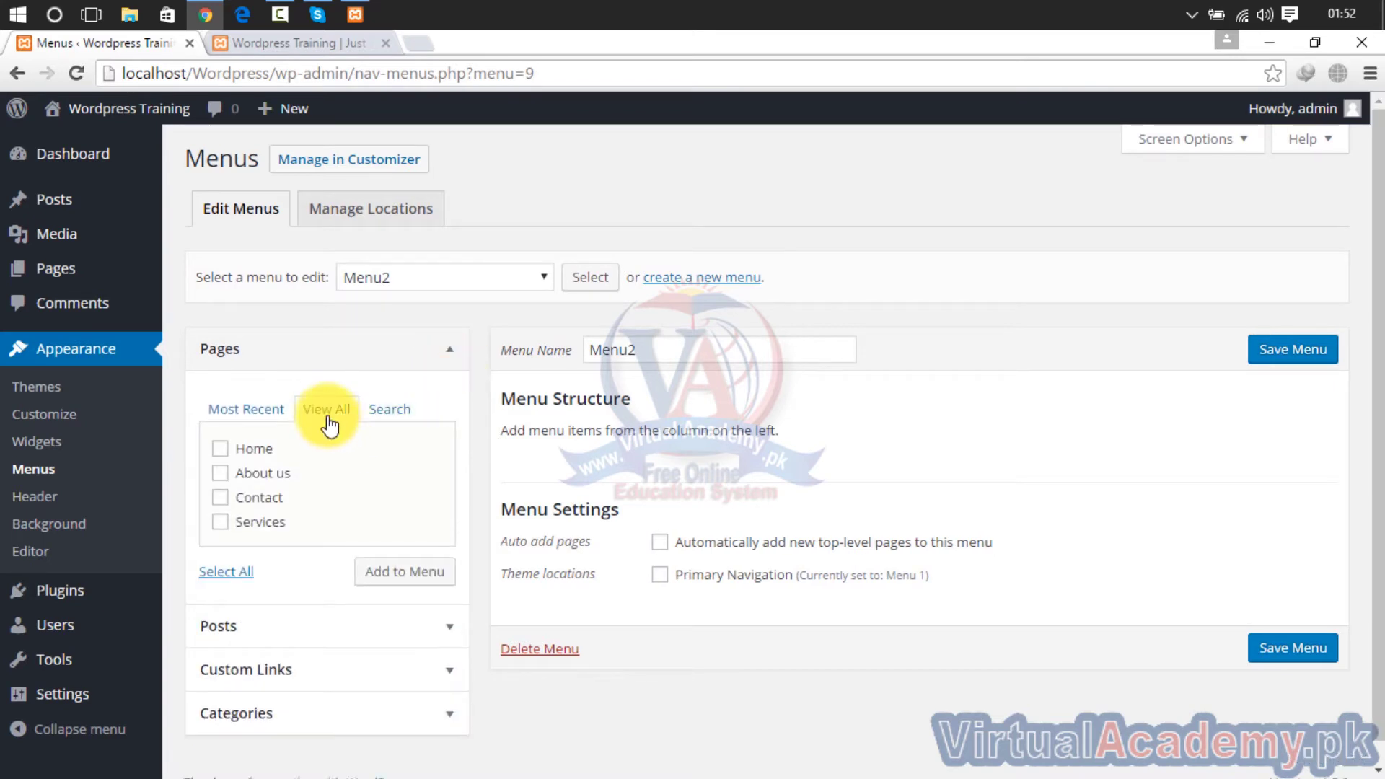
left_click_drag(318, 503, 331, 457)
left_click(331, 457)
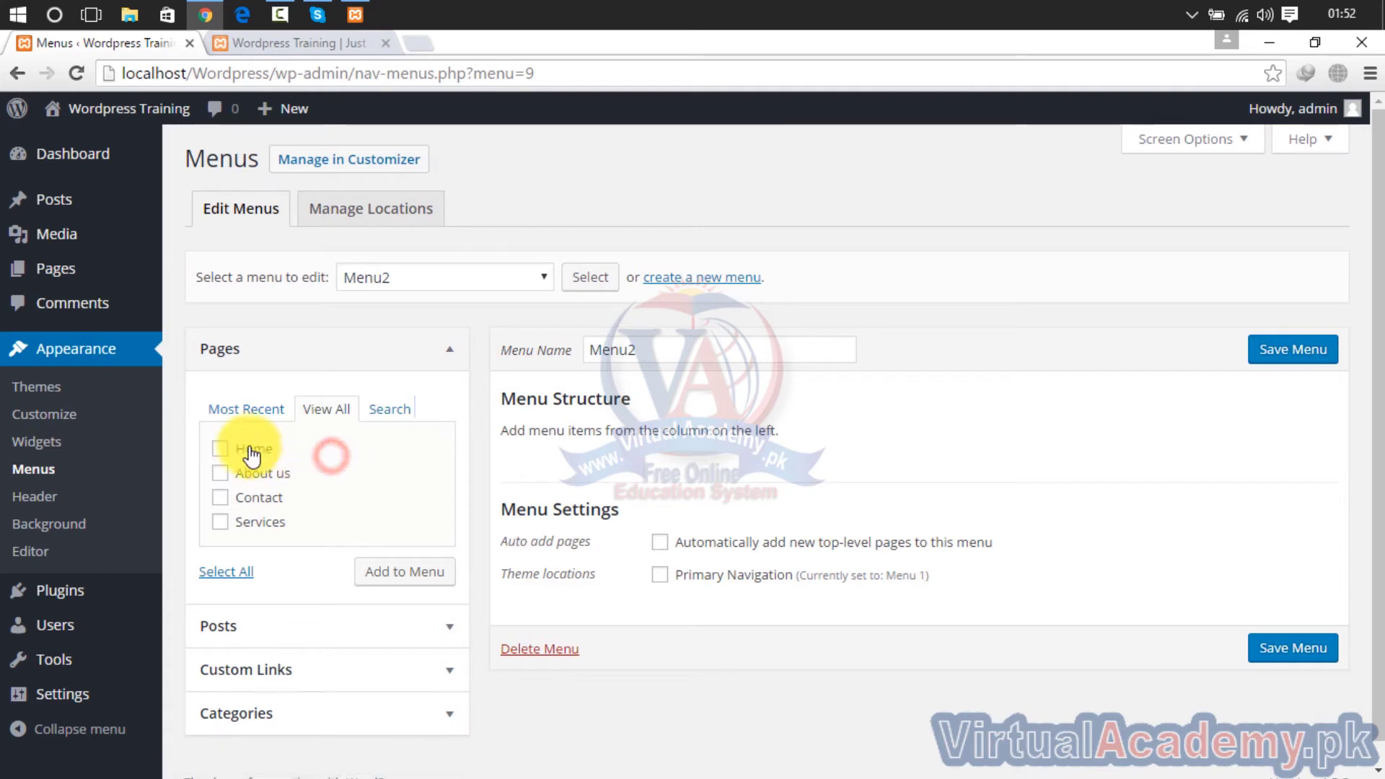
left_click(220, 448)
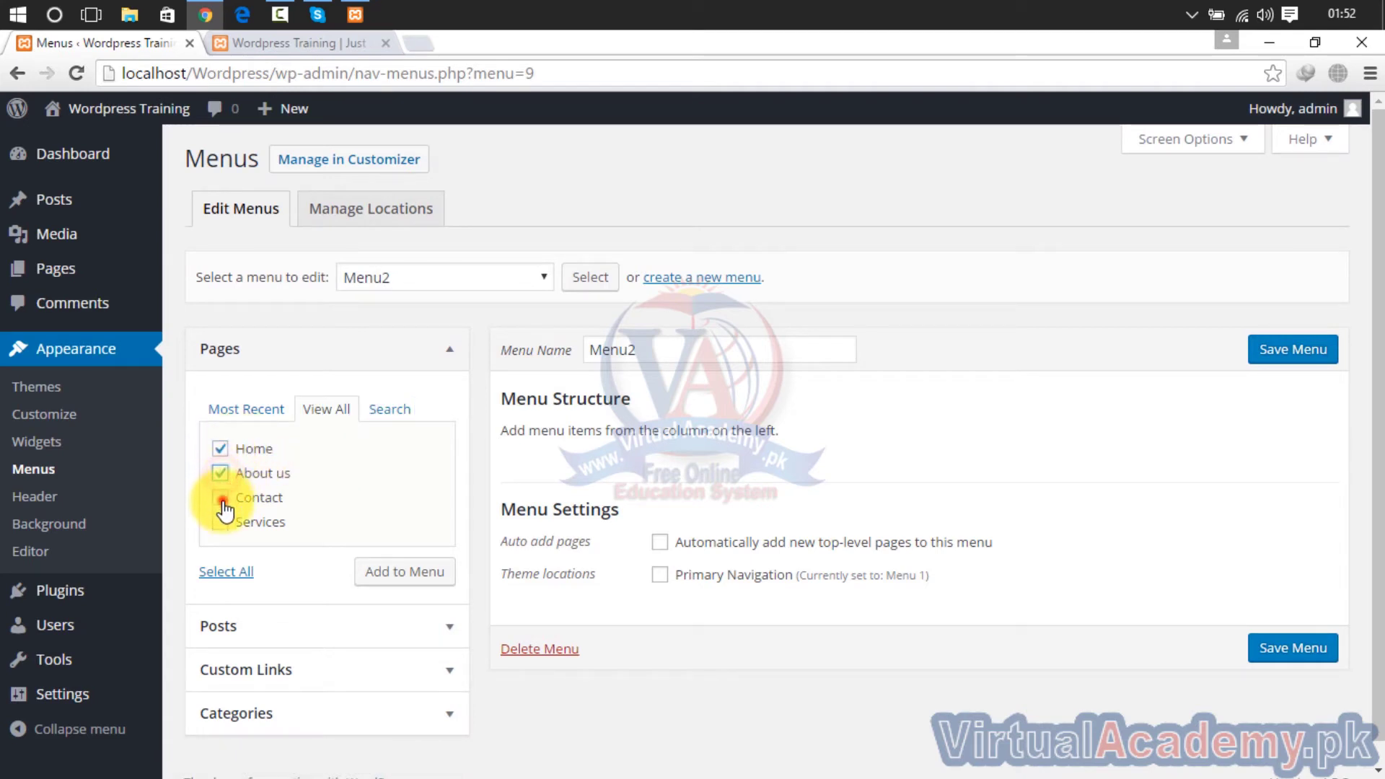
left_click(222, 521)
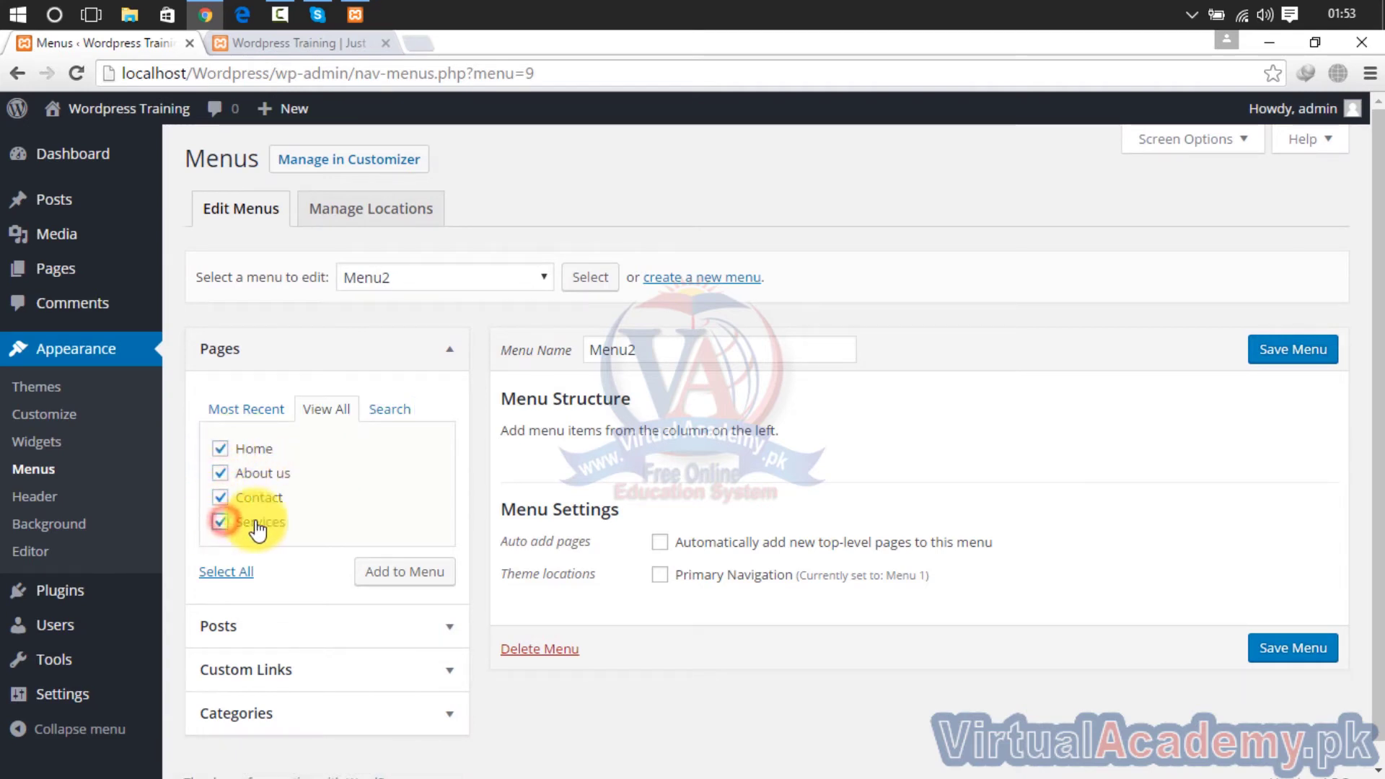
left_click(408, 577)
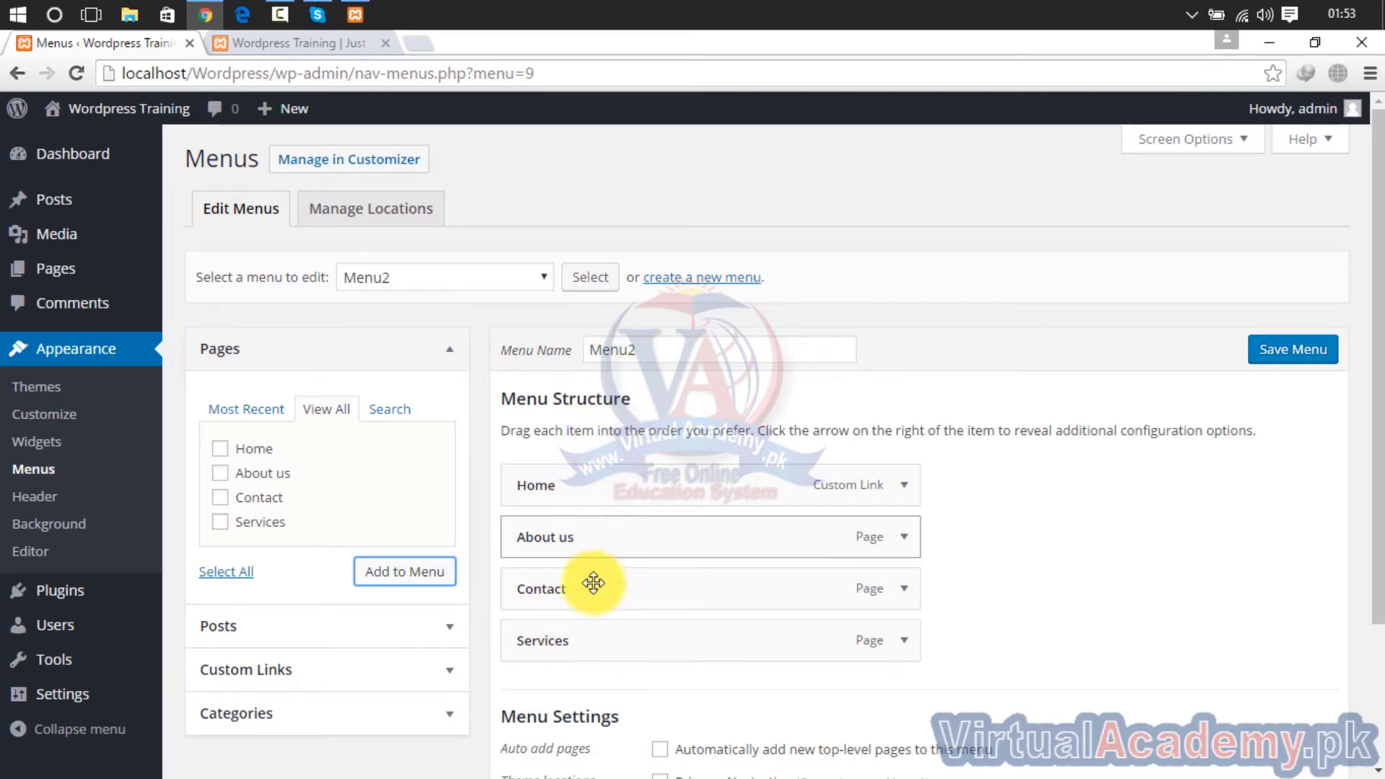
Reorder the Menu2 items to Services, Contact, About us, Home and save the menu.
left_click_drag(587, 643, 582, 500)
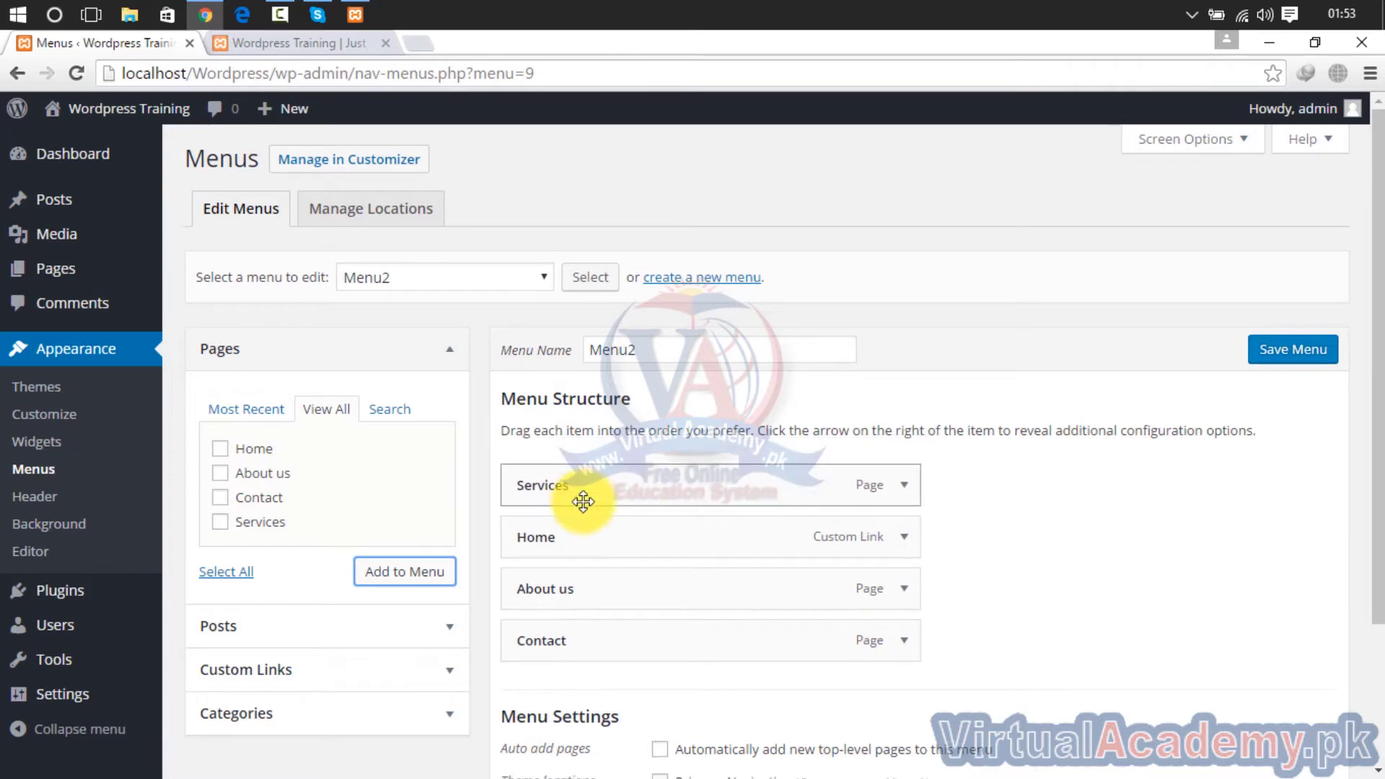
left_click_drag(583, 599, 566, 532)
left_click_drag(594, 634, 586, 533)
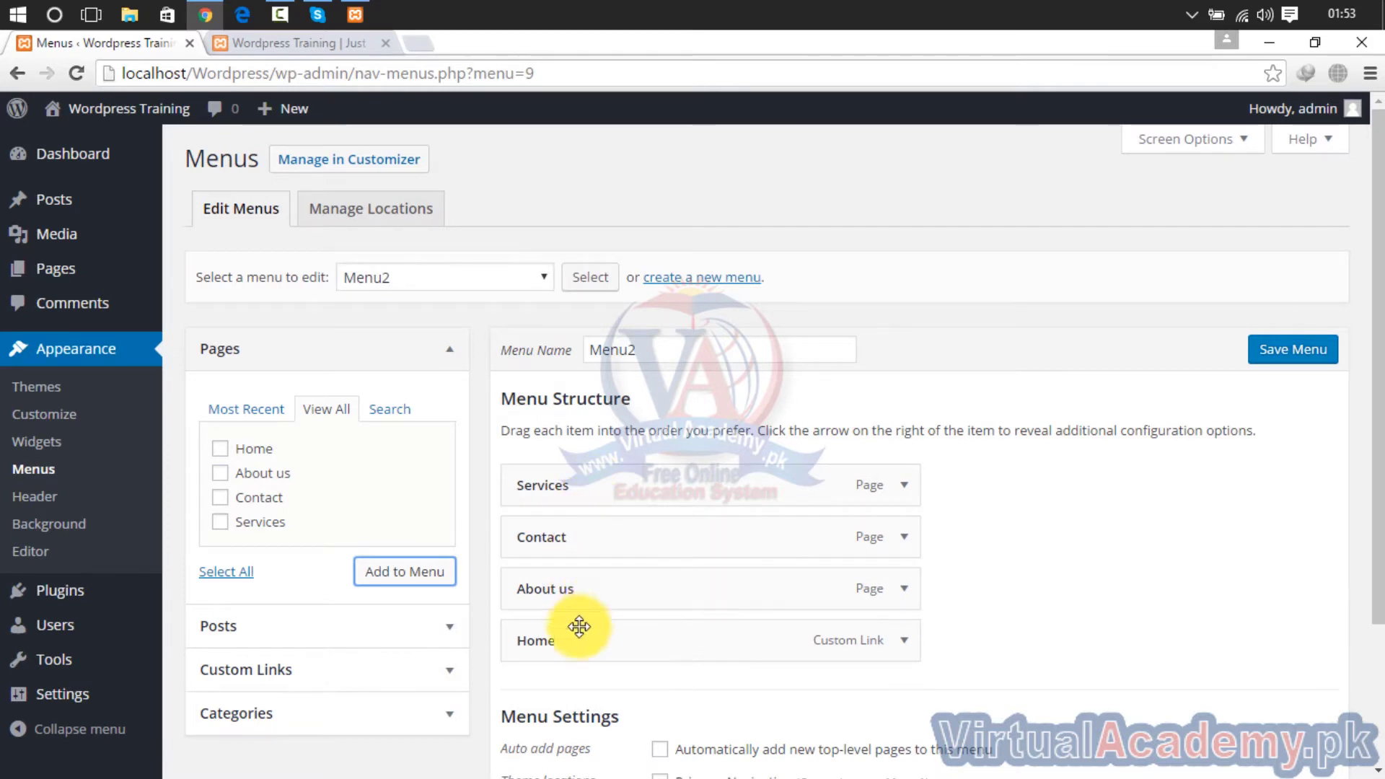
left_click(1297, 354)
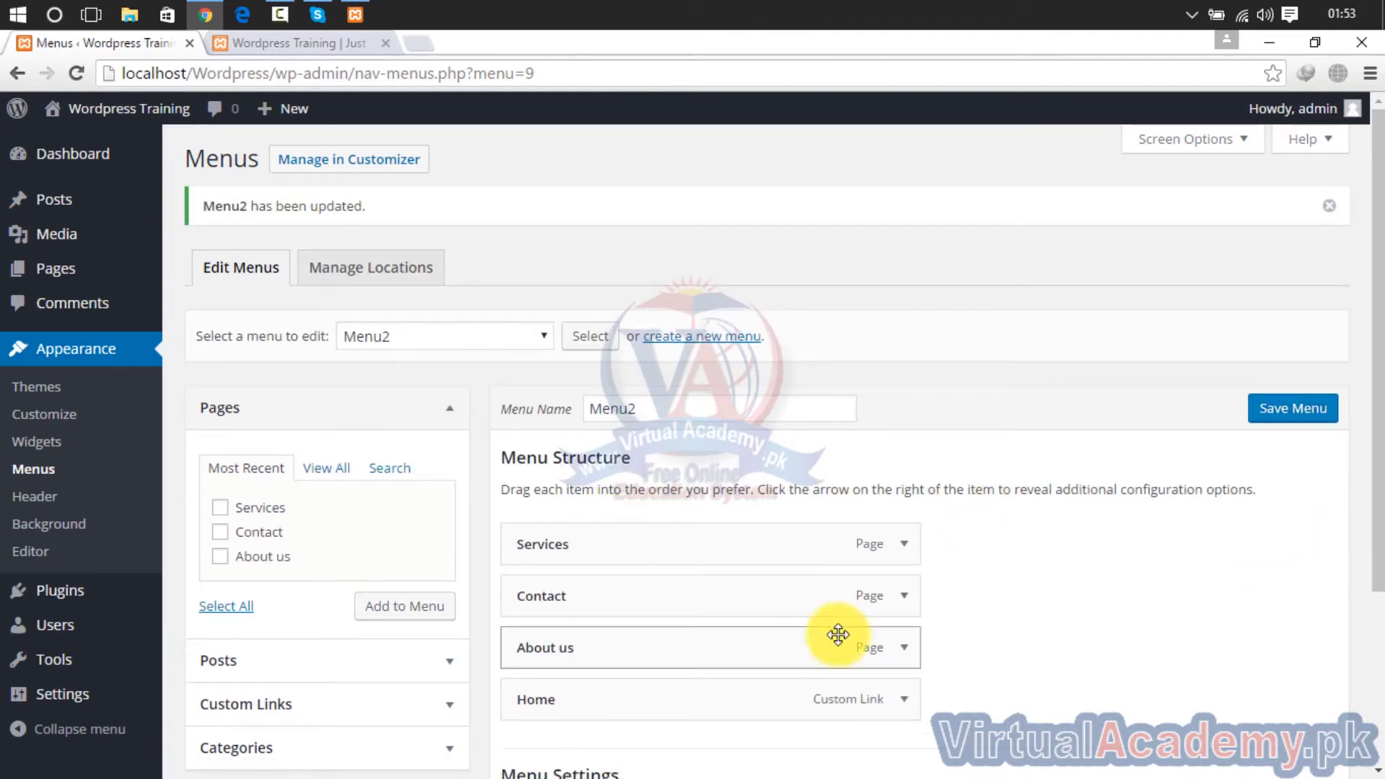
Examine the Posts, Custom Links and Categories sources available for menu items, ending back on Pages.
left_click_drag(1381, 356, 1364, 474)
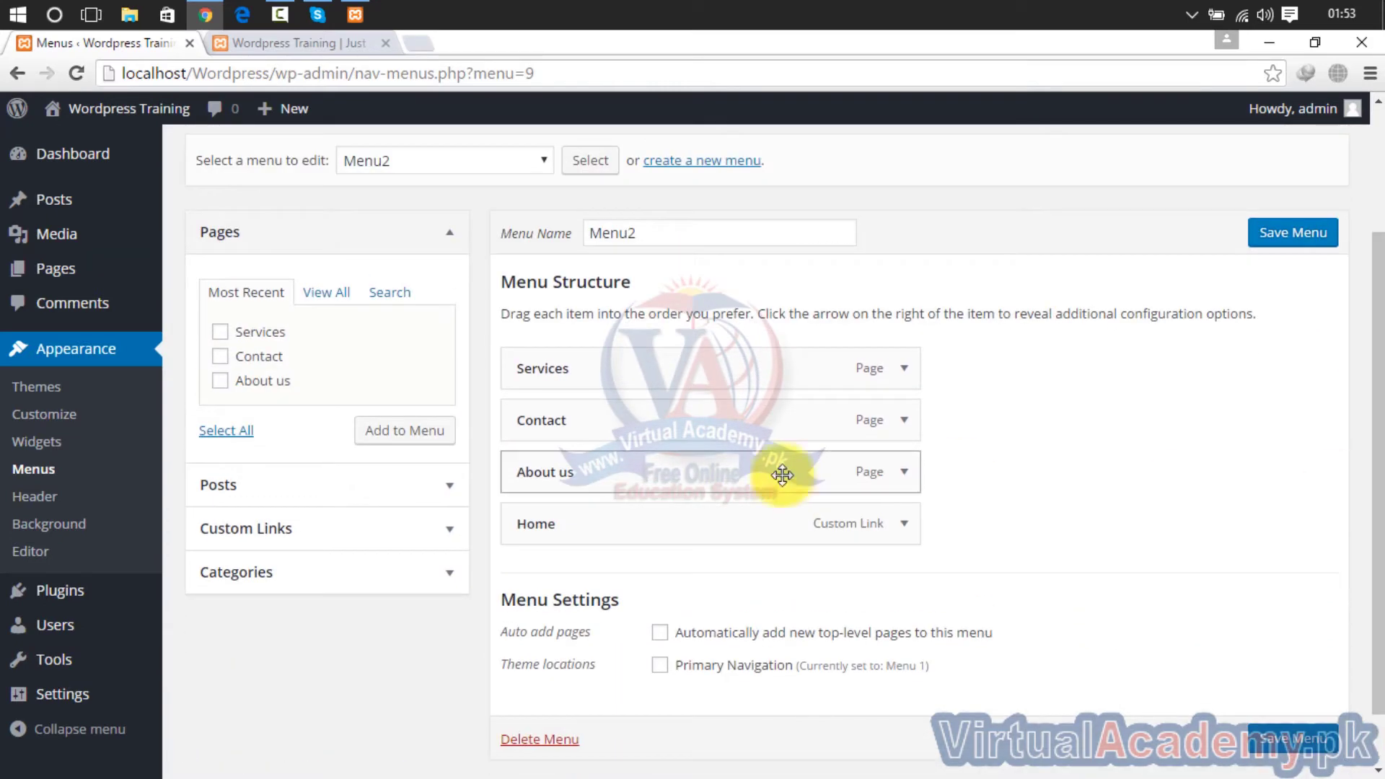
left_click(402, 507)
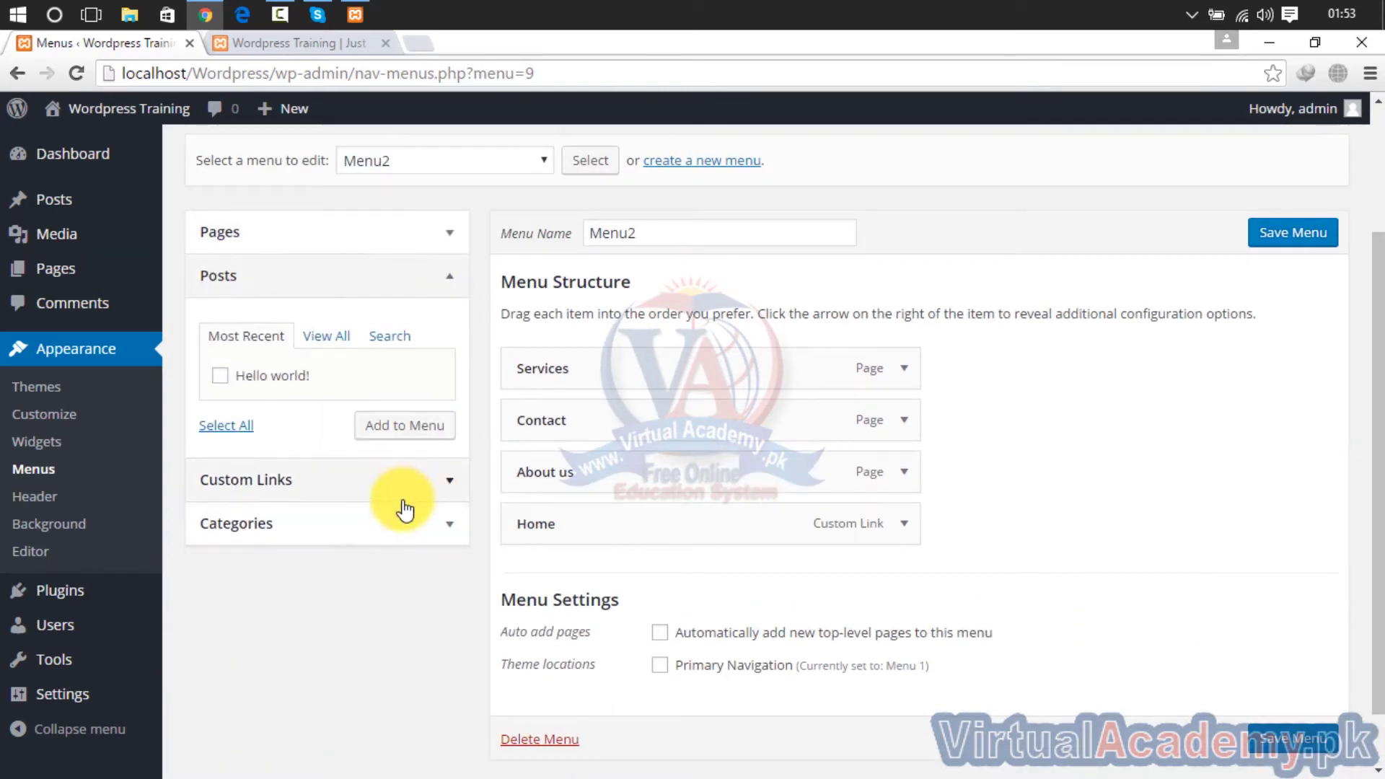
left_click(403, 502)
left_click(402, 520)
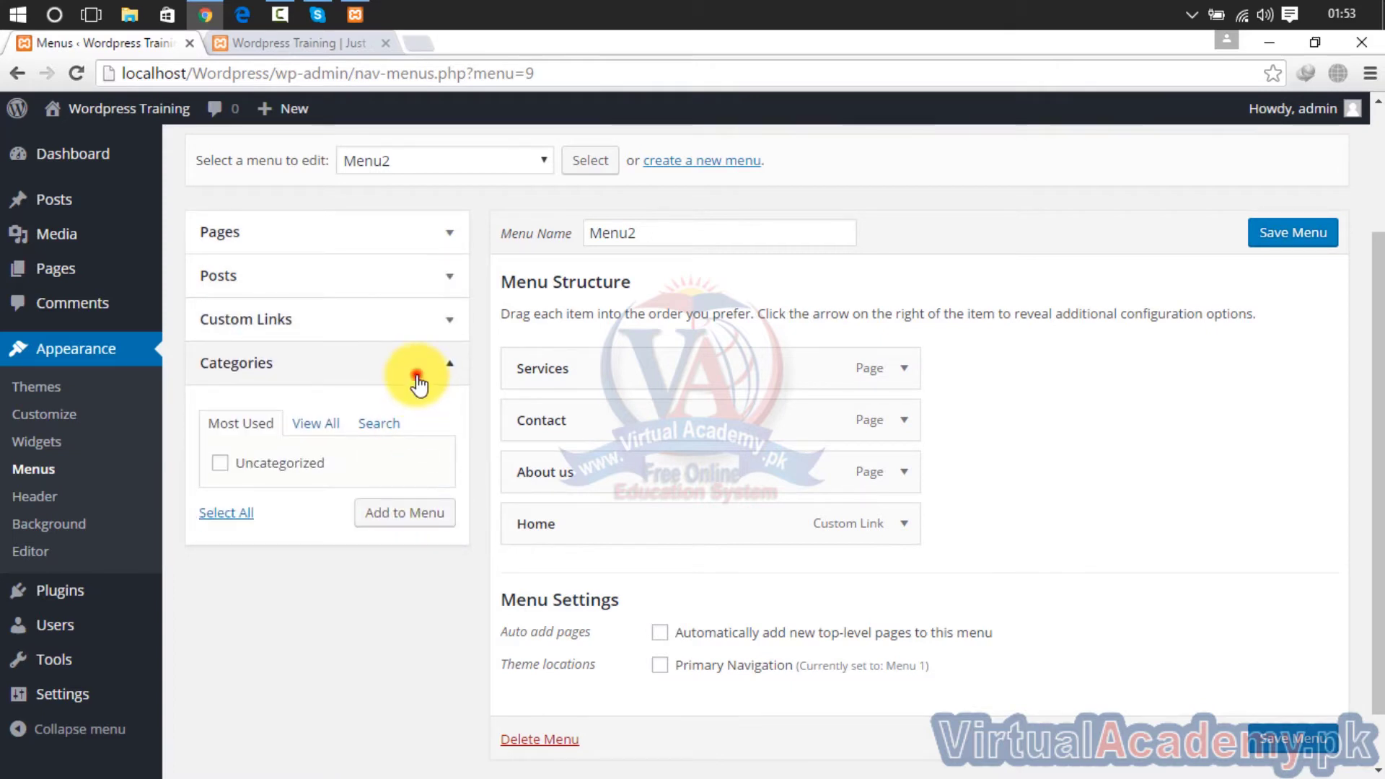
left_click(417, 380)
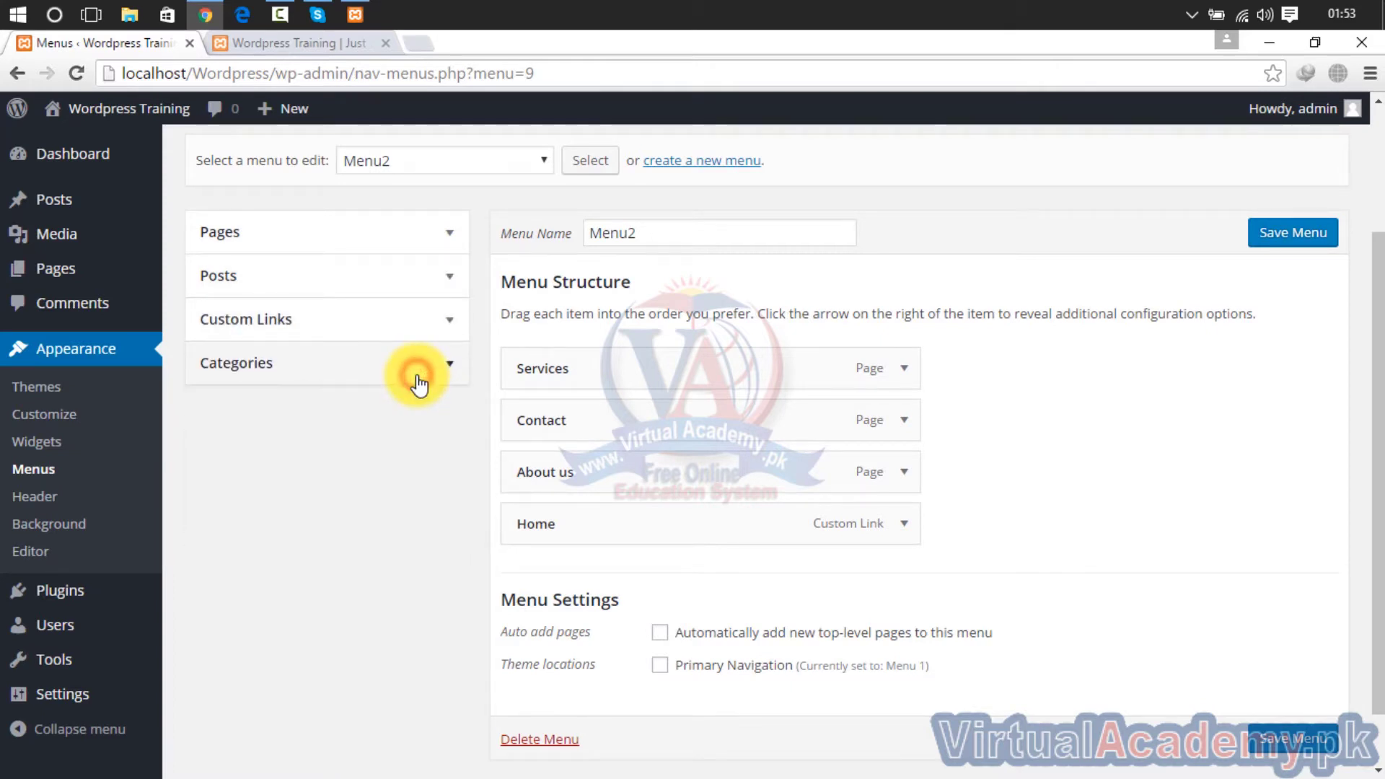
left_click(433, 231)
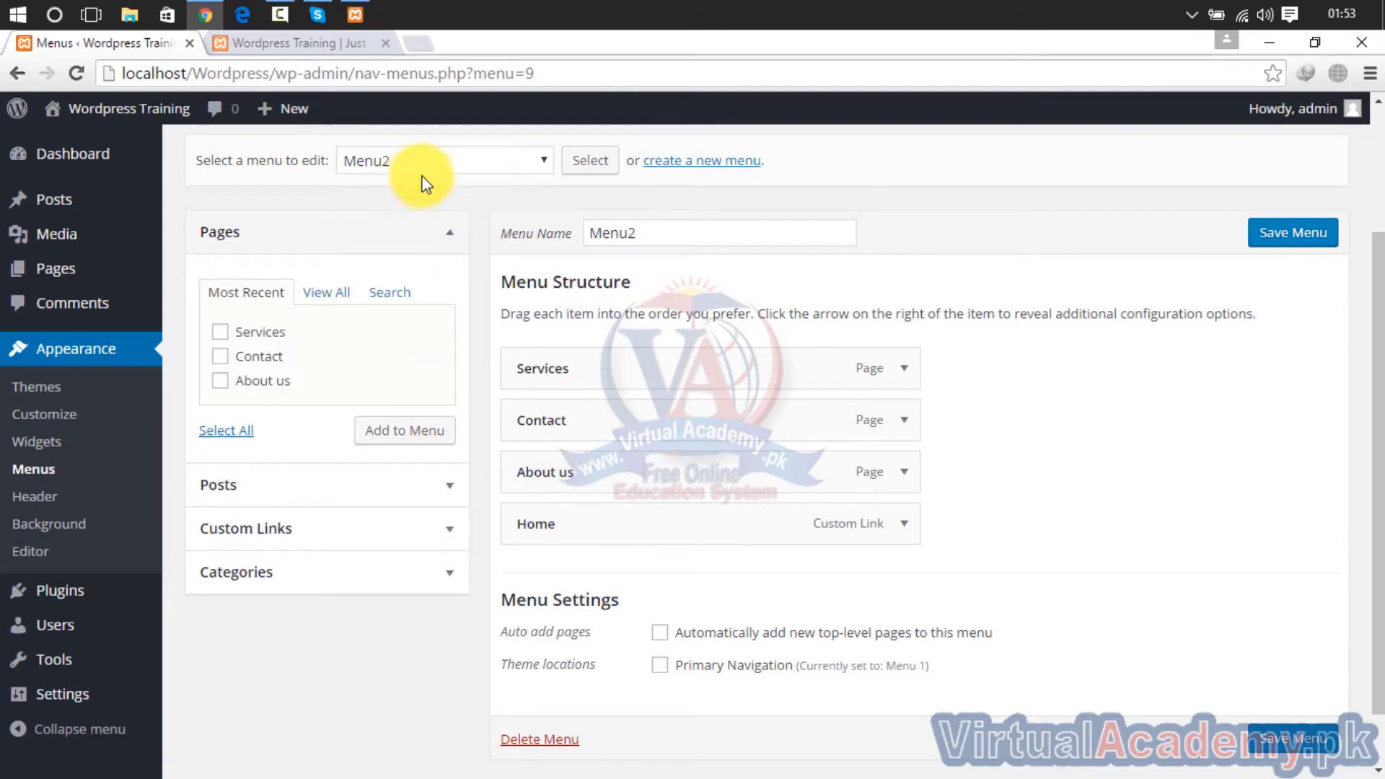
Reload the live site to check its navigation bar and compare it with the theme location setting of Menu2.
left_click(302, 50)
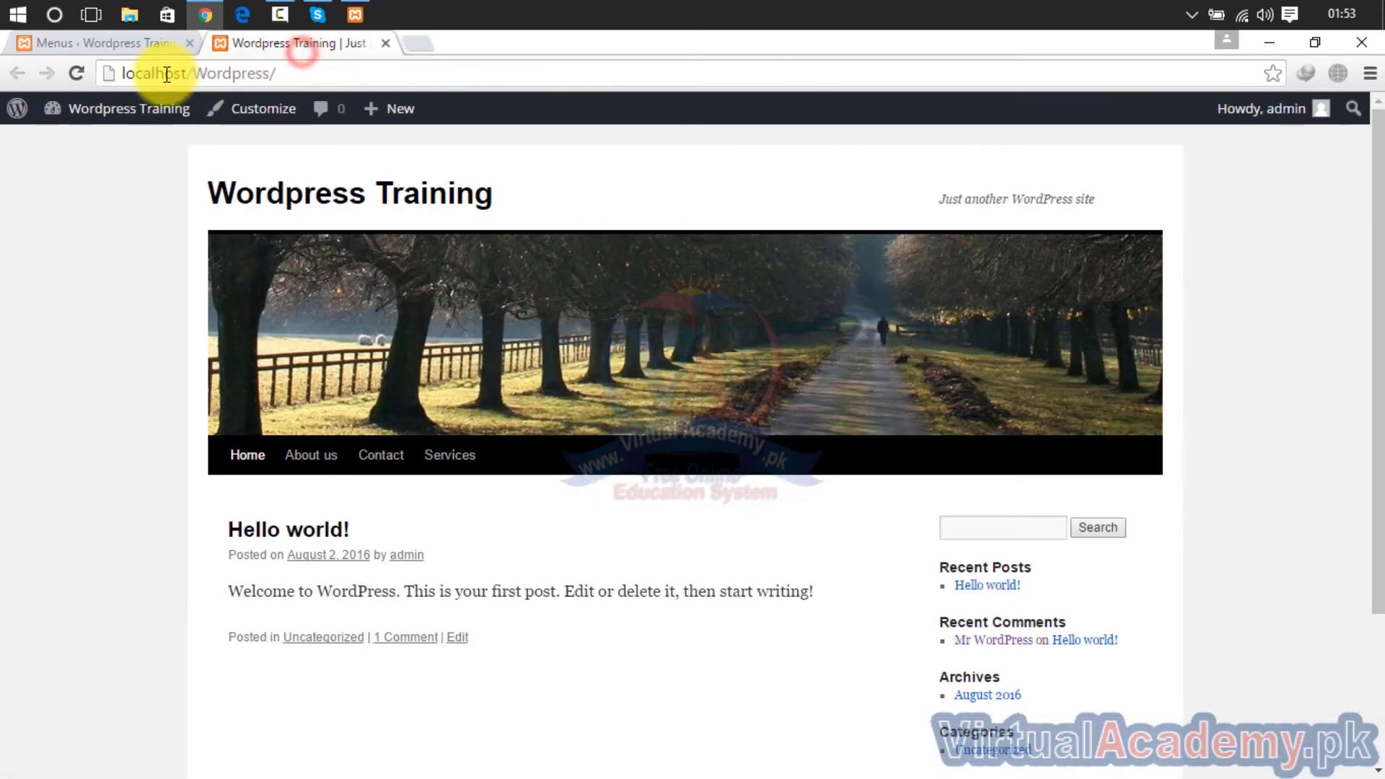
left_click(83, 75)
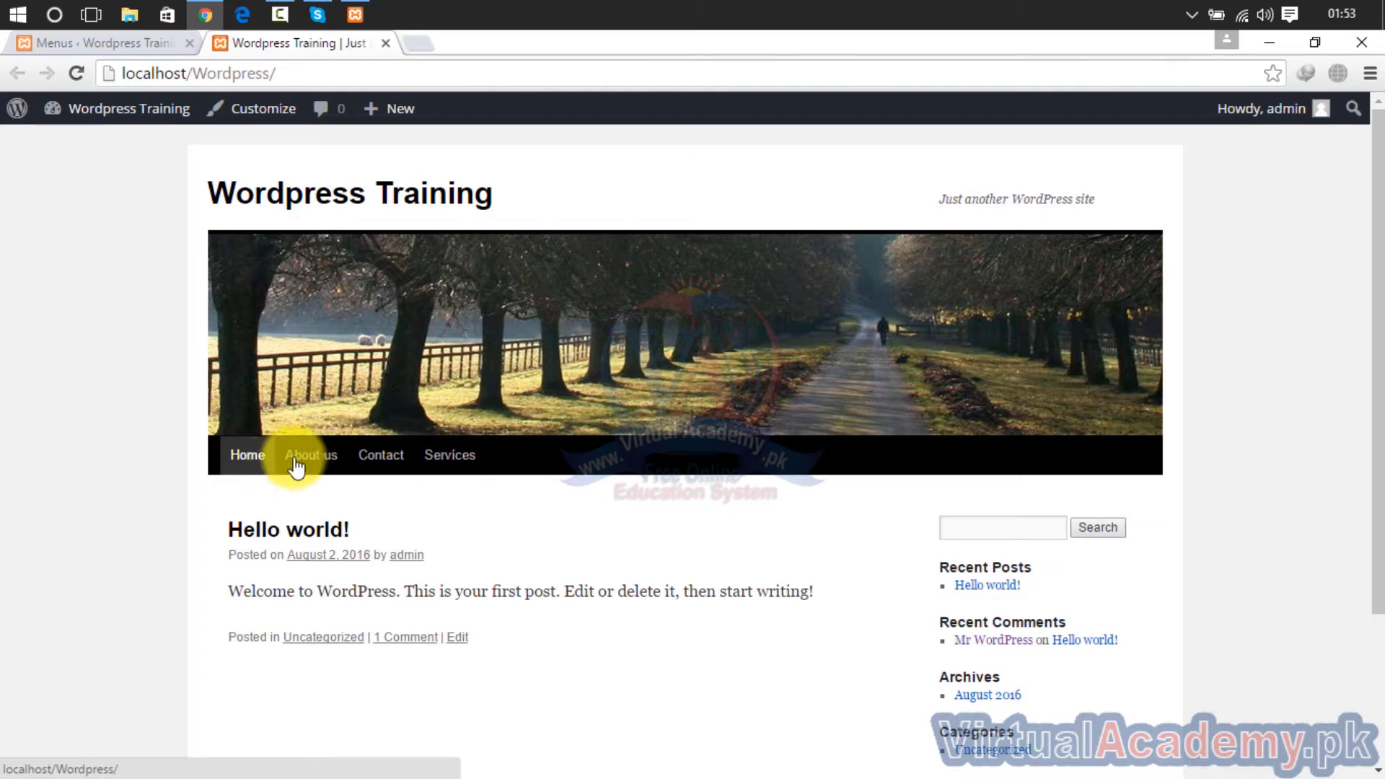
left_click(131, 45)
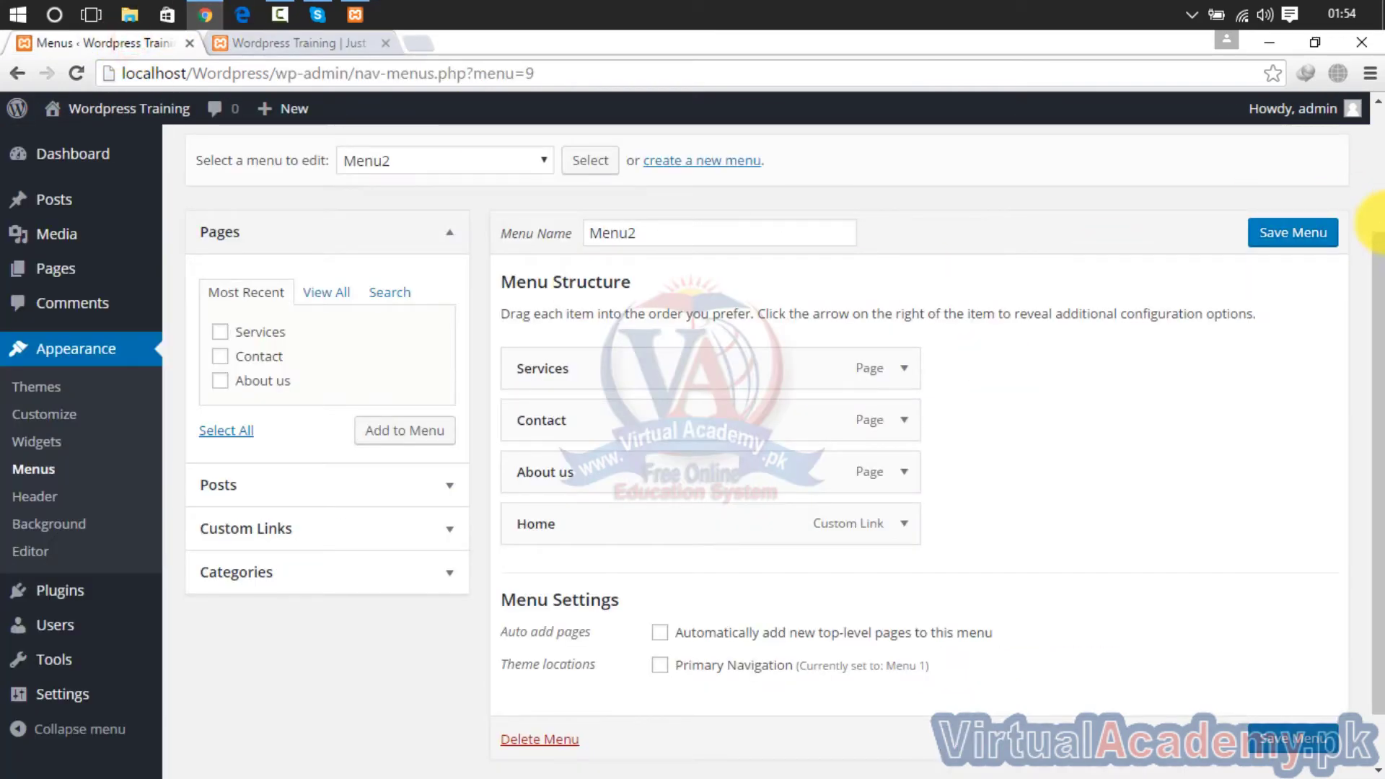
scroll(1380, 297, "down", 1)
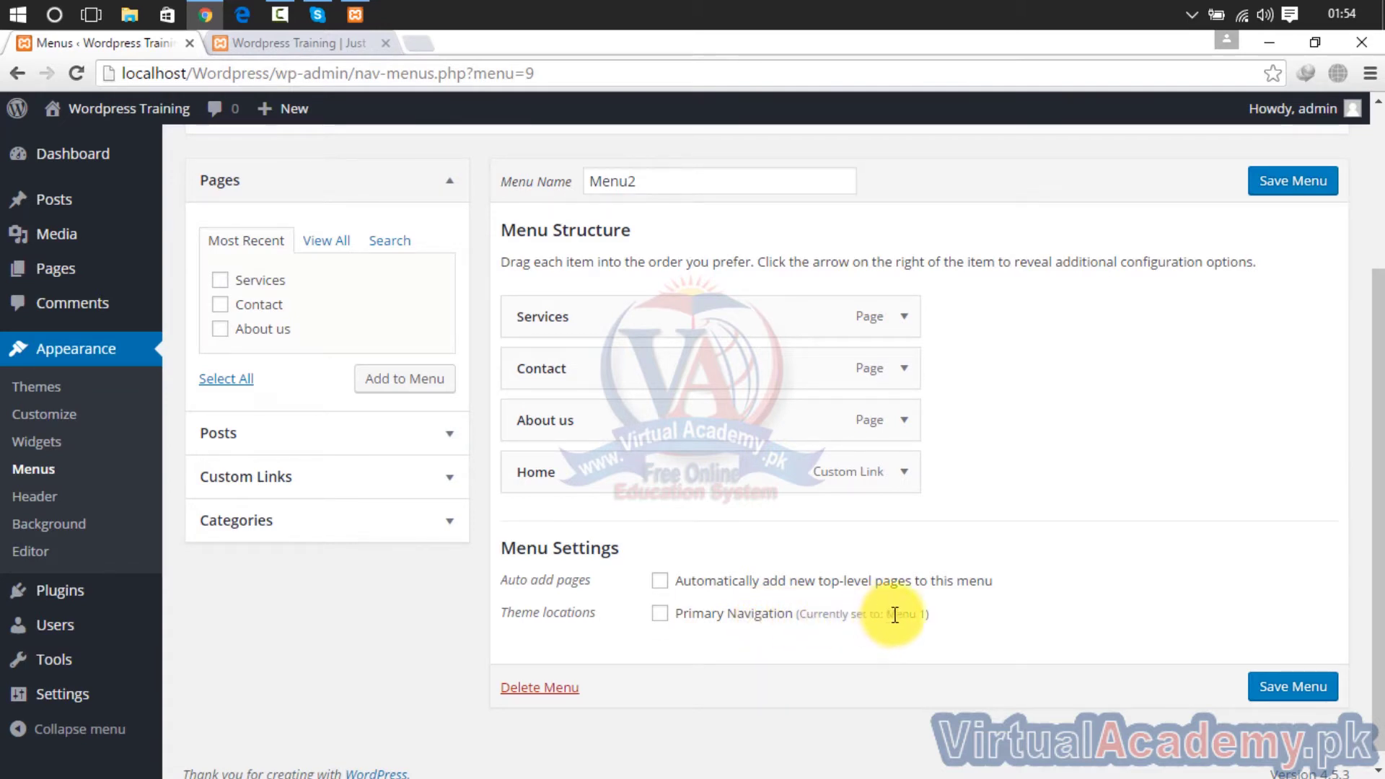
left_click_drag(890, 617, 926, 615)
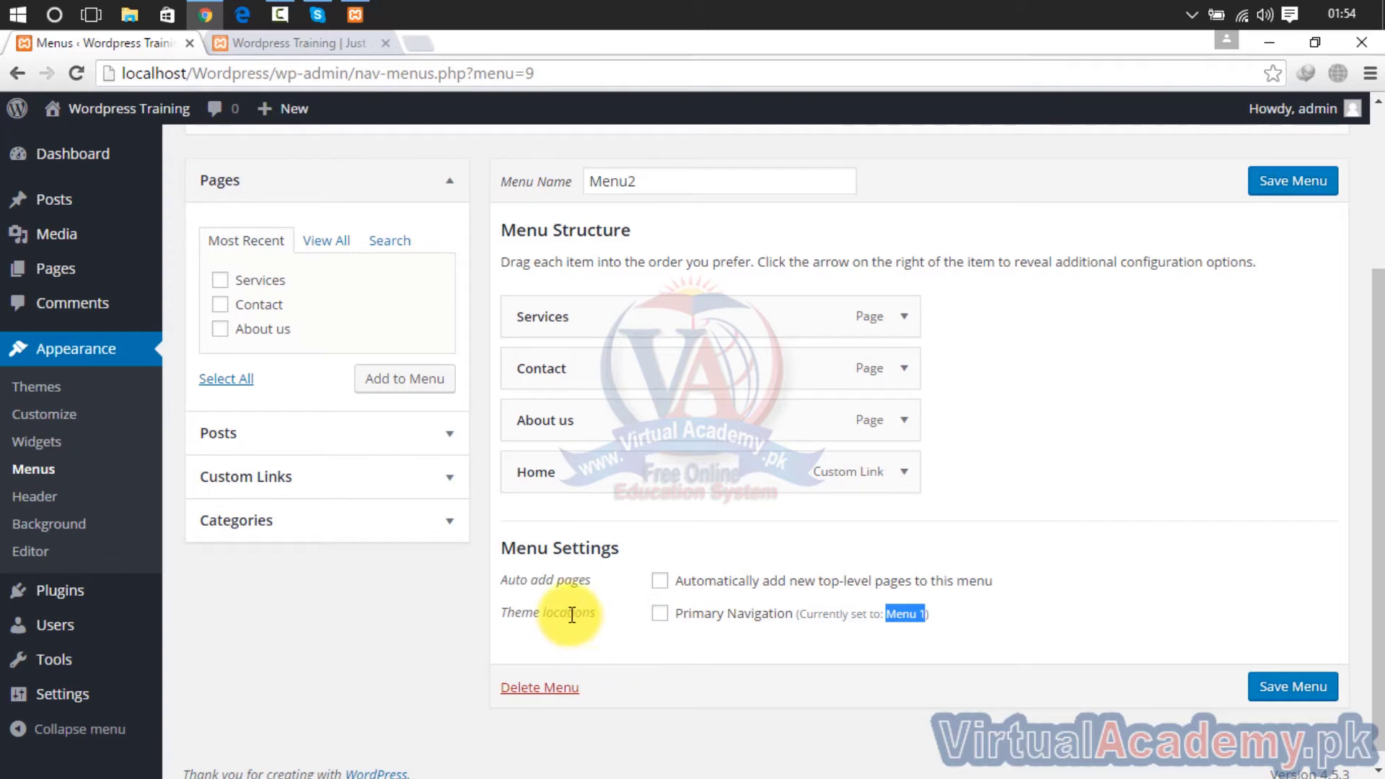
left_click_drag(601, 615, 474, 631)
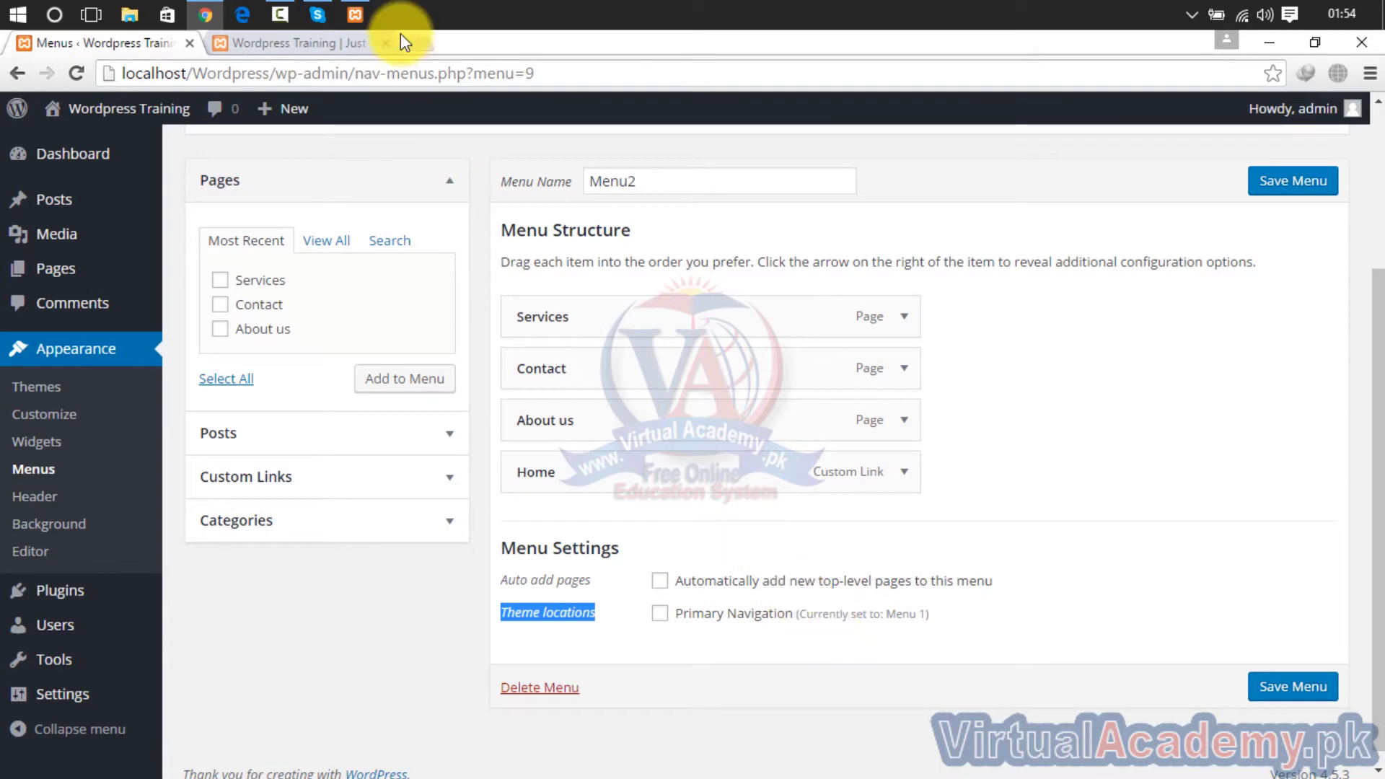
left_click(326, 47)
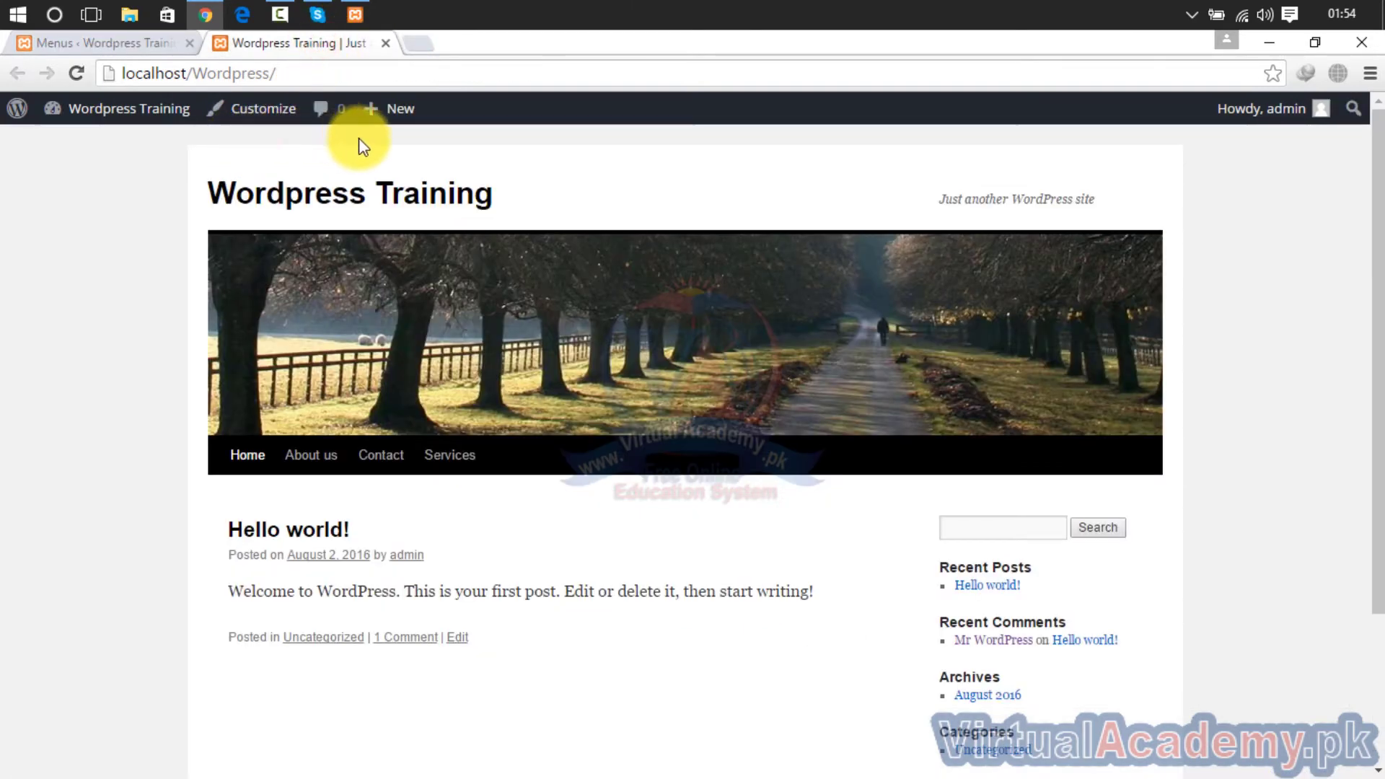
left_click(150, 45)
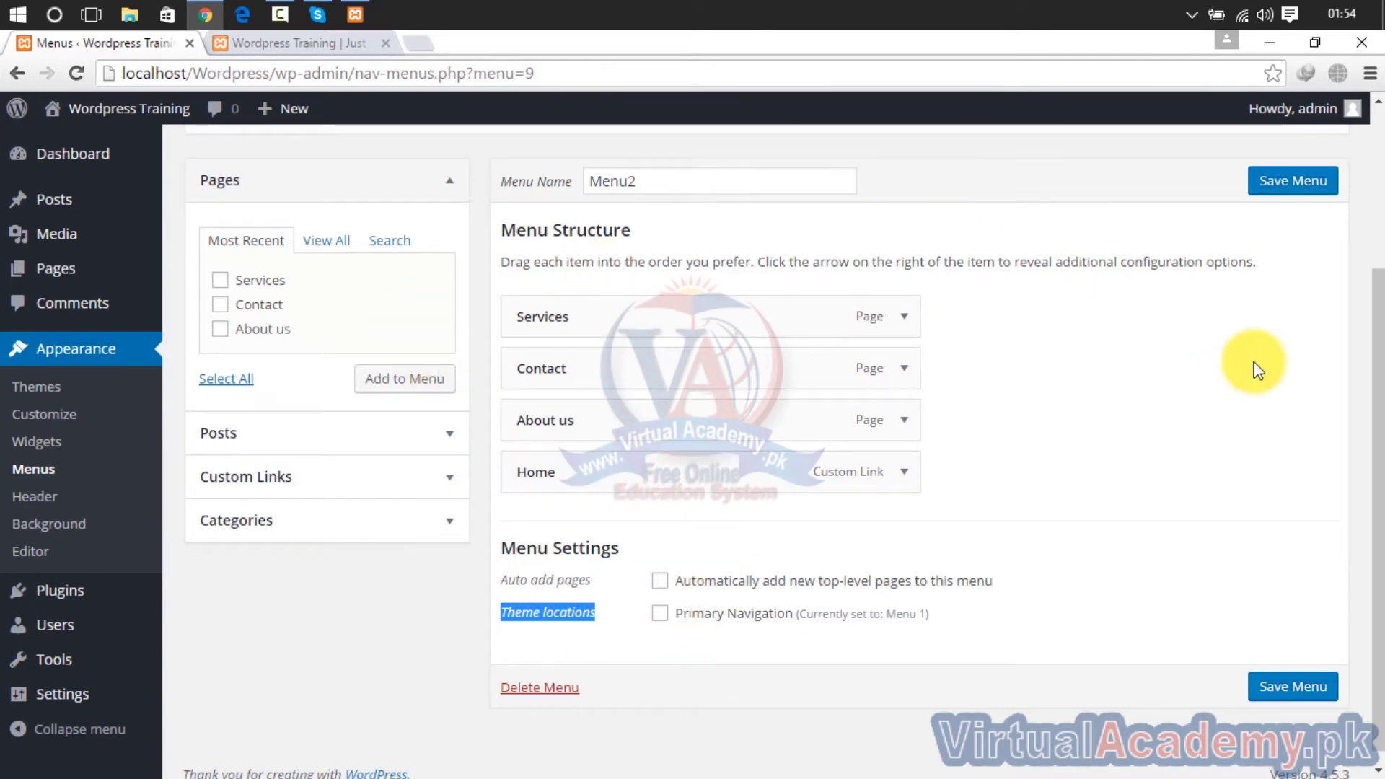
Assign Menu2 to the Primary Navigation theme location and save the change.
left_click_drag(1378, 346, 1378, 220)
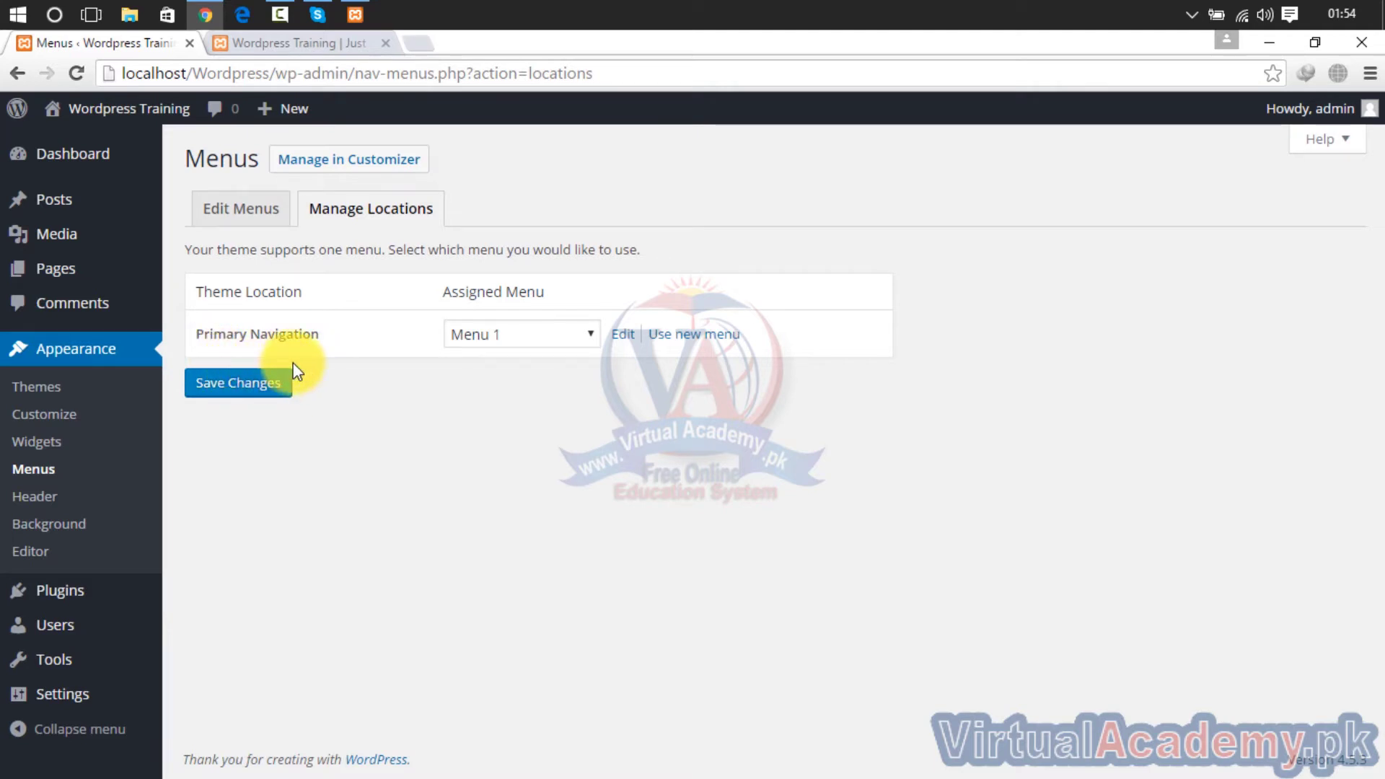
left_click(514, 344)
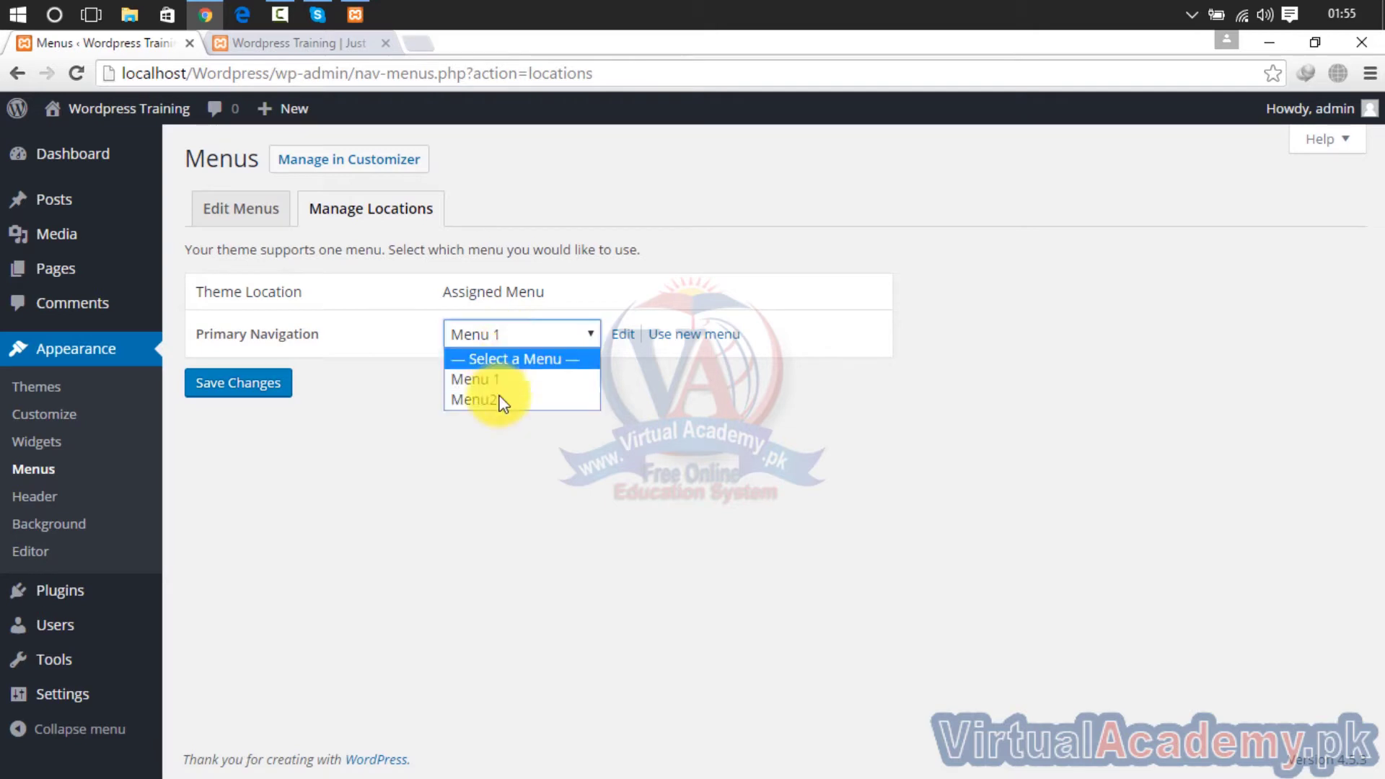
left_click(371, 401)
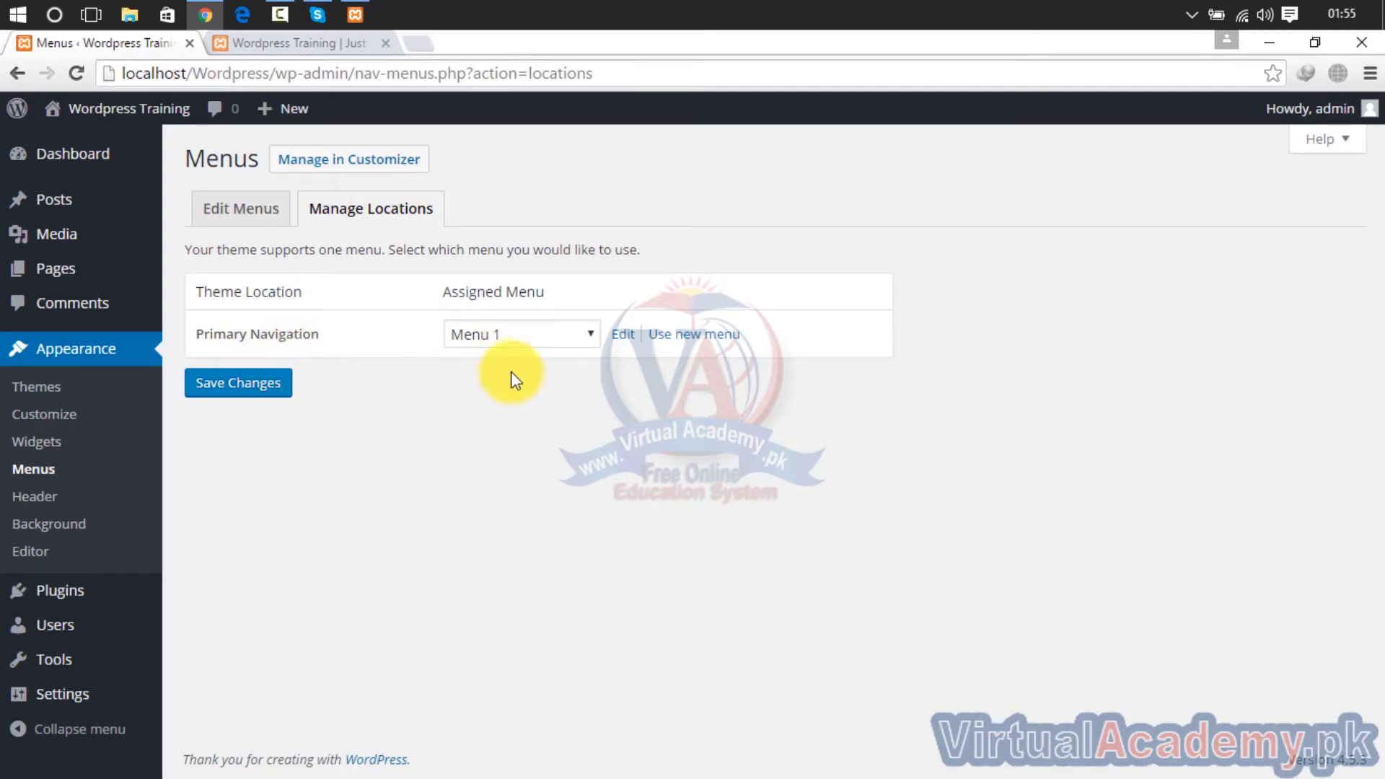
left_click(555, 338)
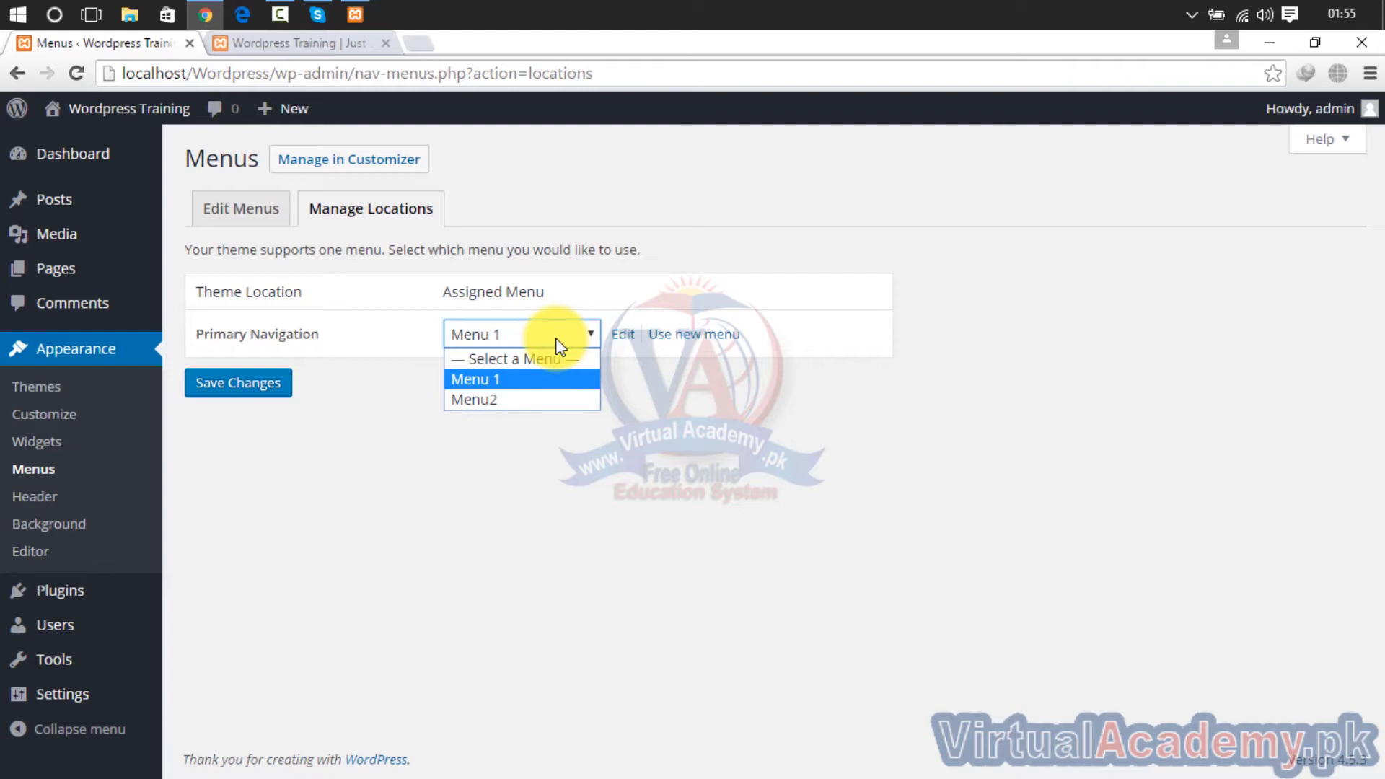
left_click(310, 45)
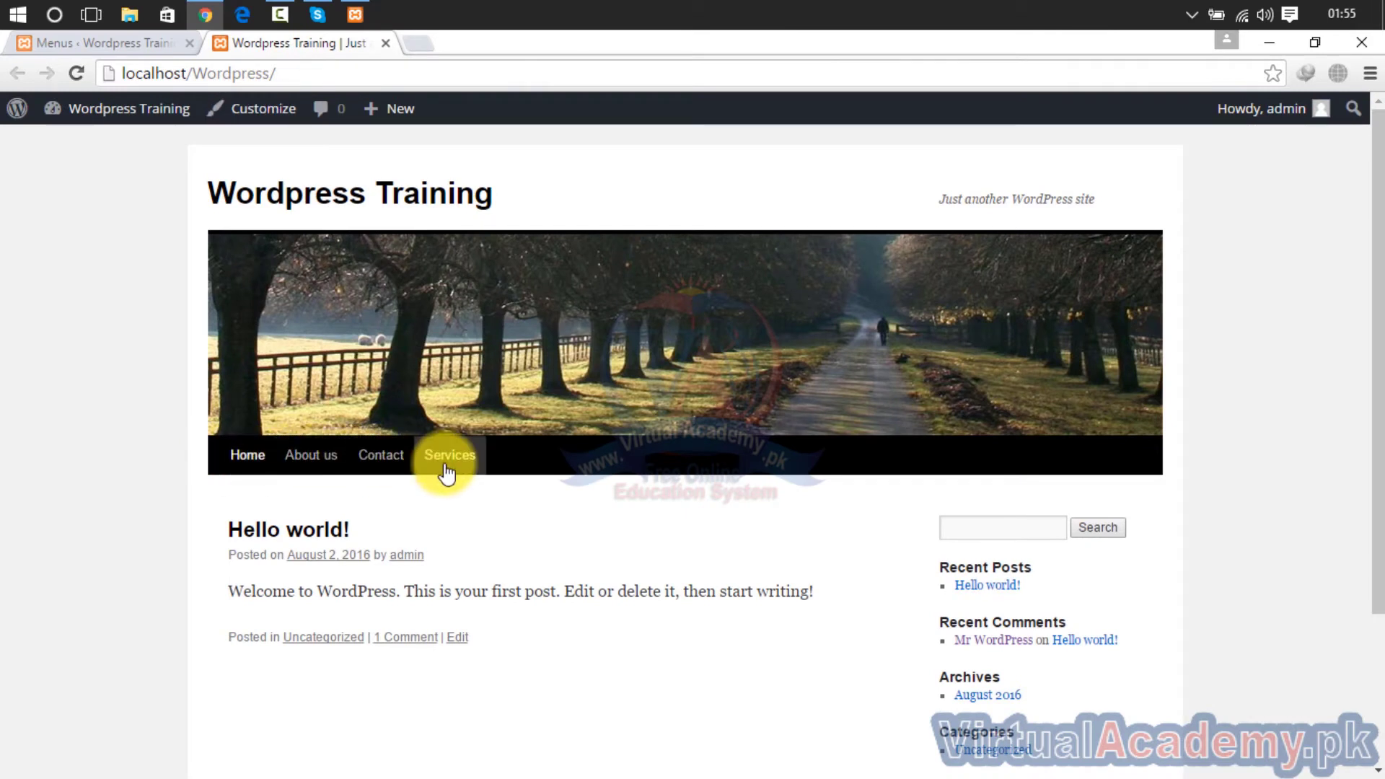
left_click(120, 44)
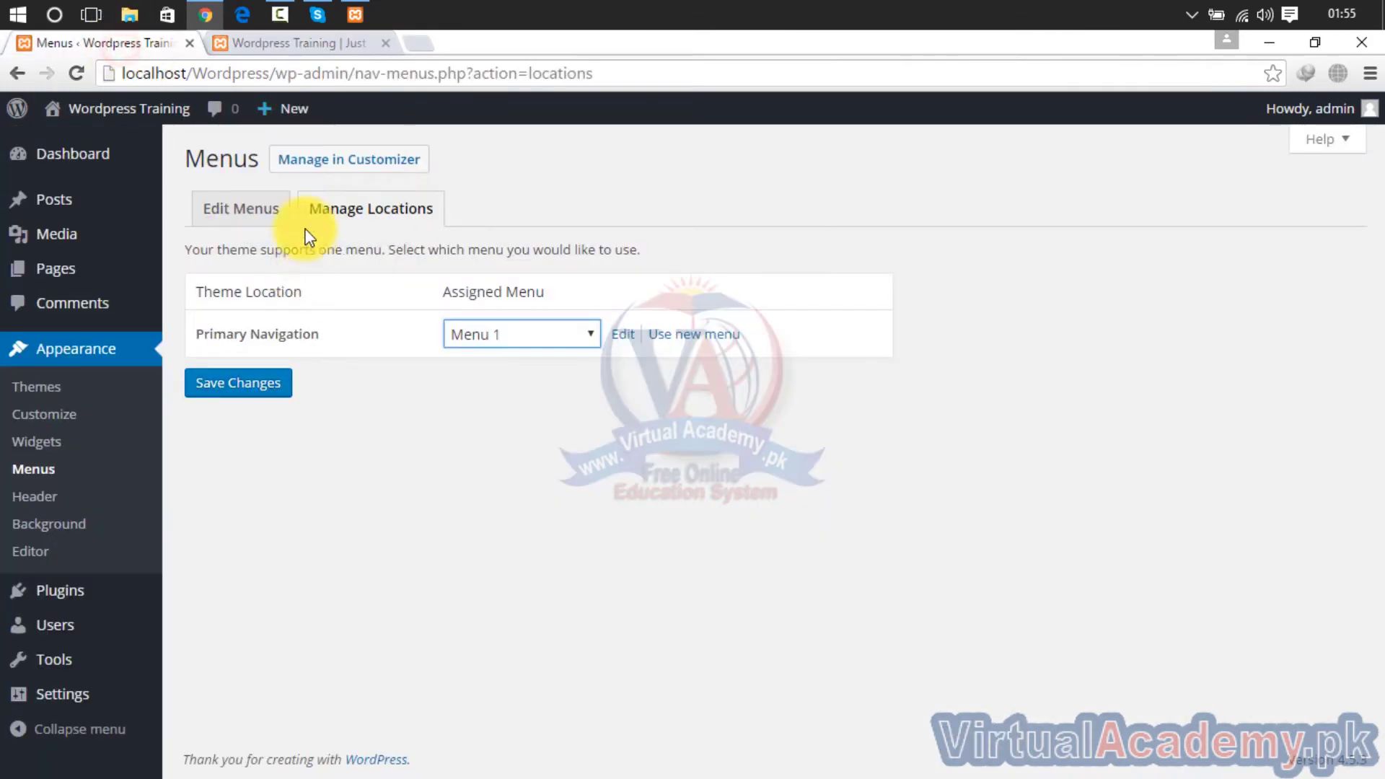
left_click(491, 339)
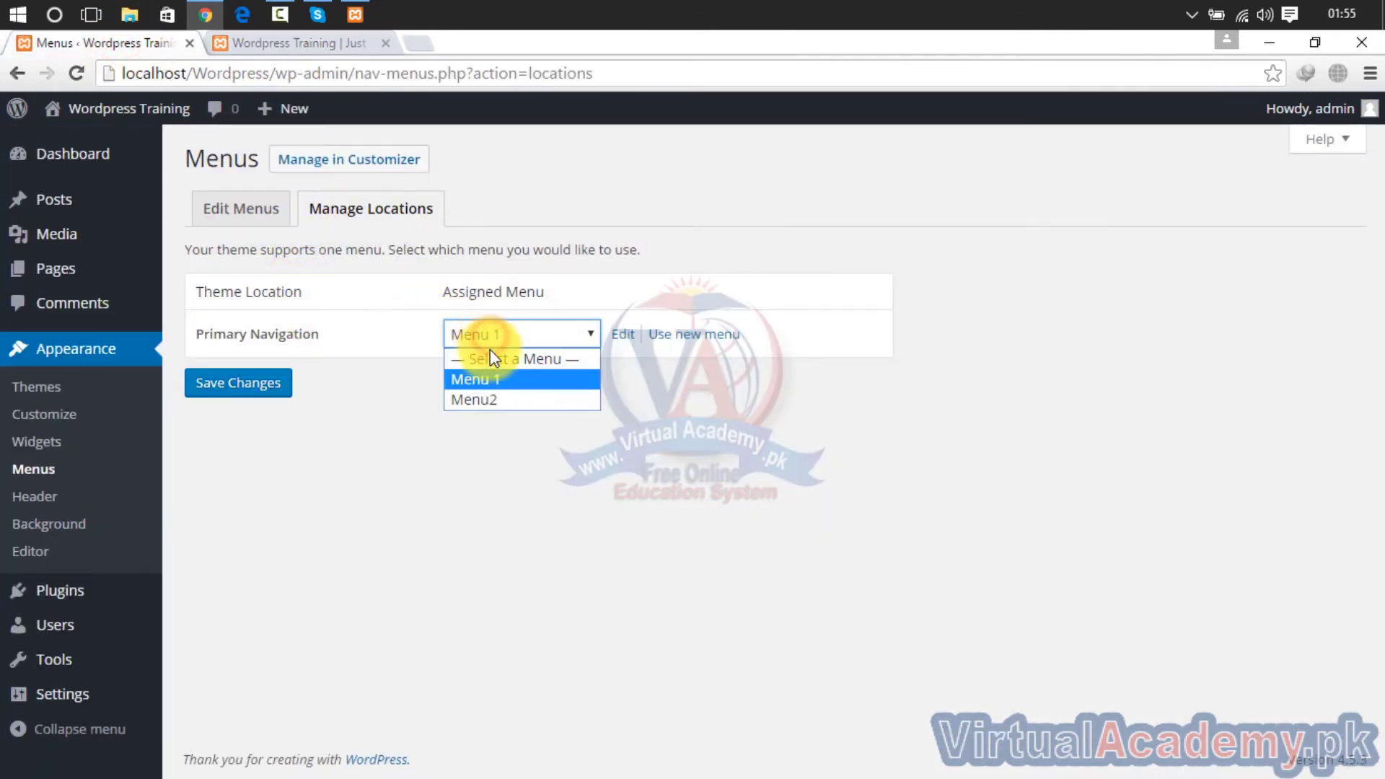
left_click(482, 396)
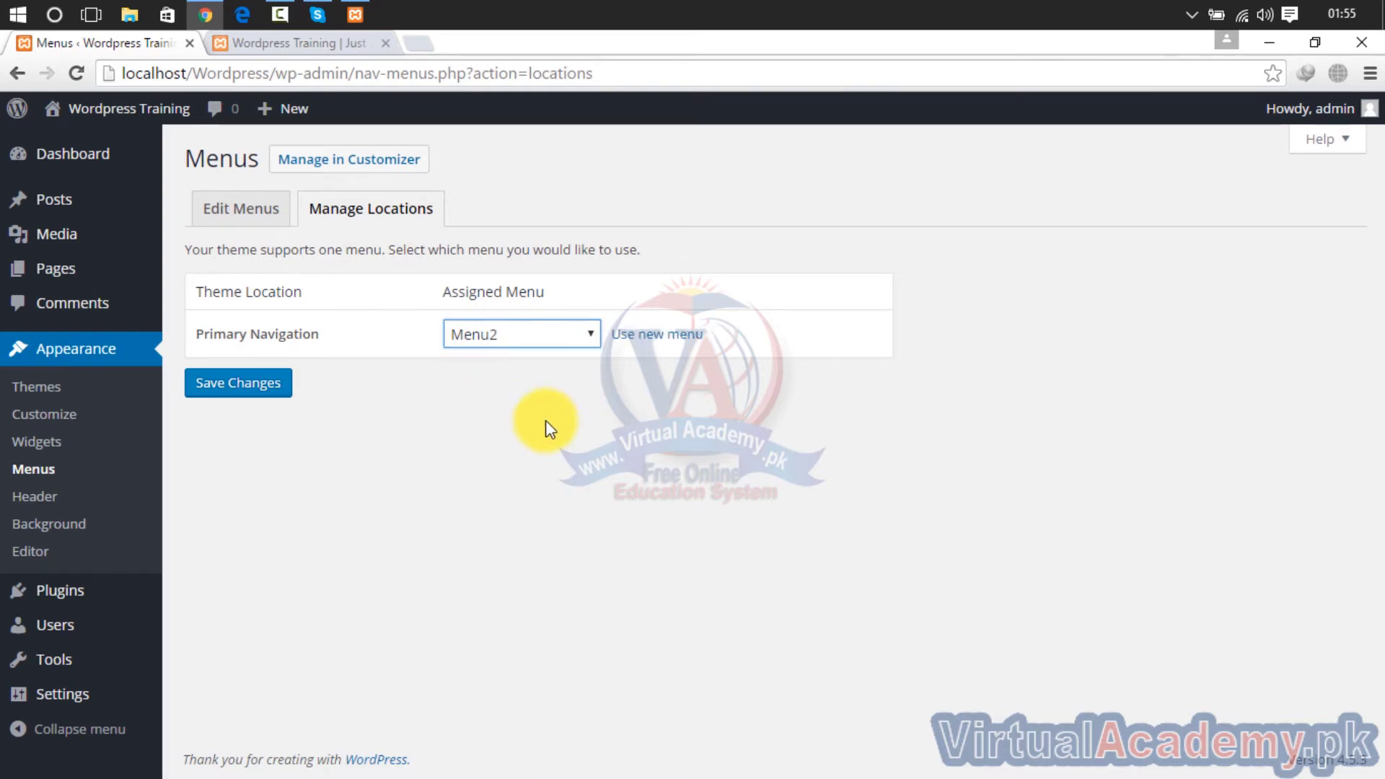
left_click(323, 45)
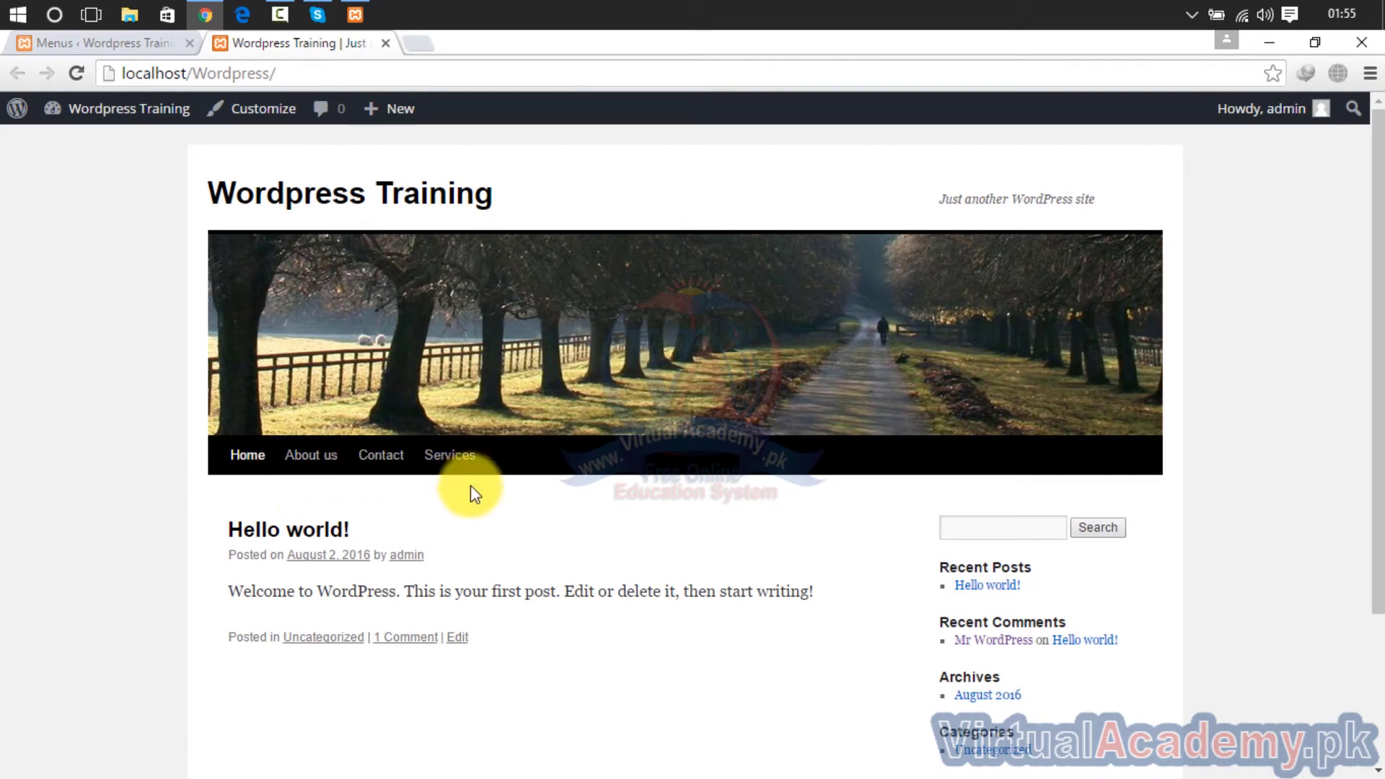
left_click(135, 43)
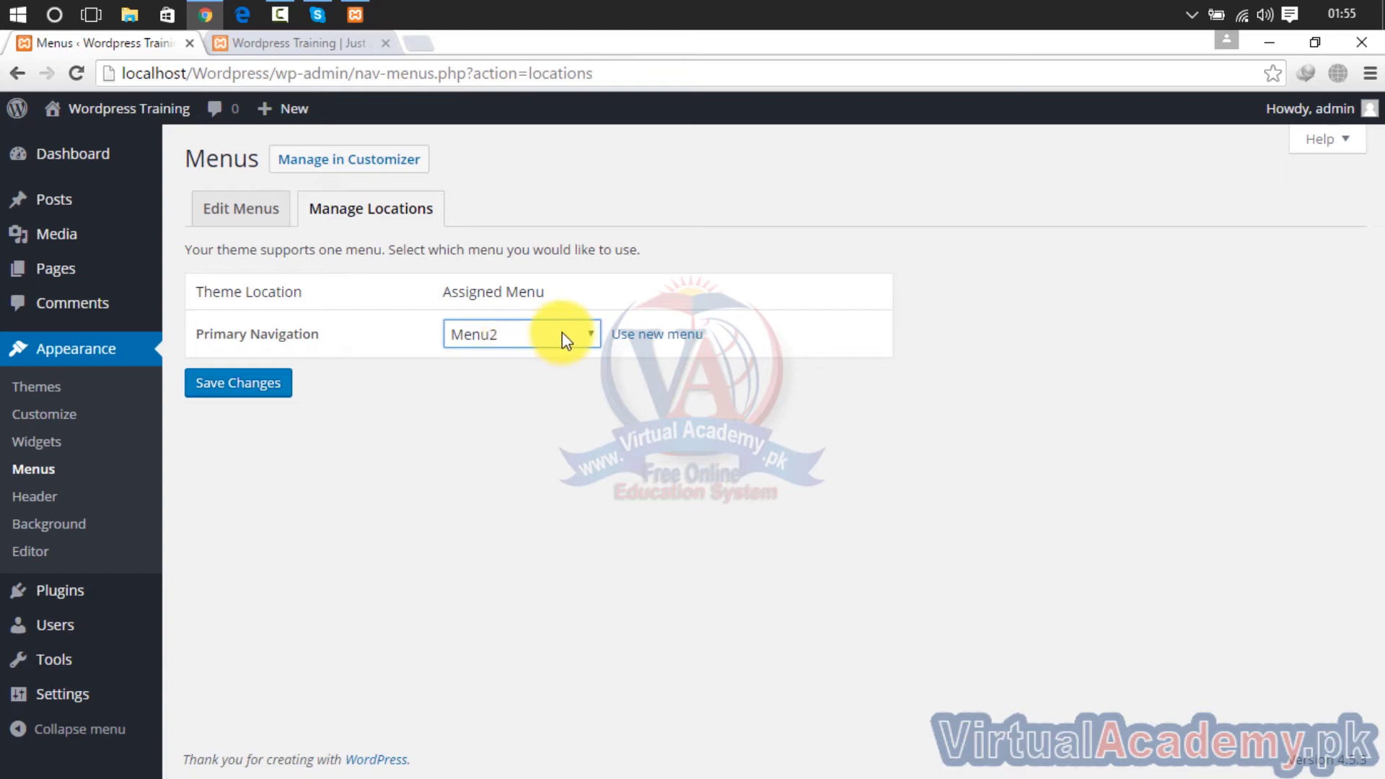
left_click(253, 393)
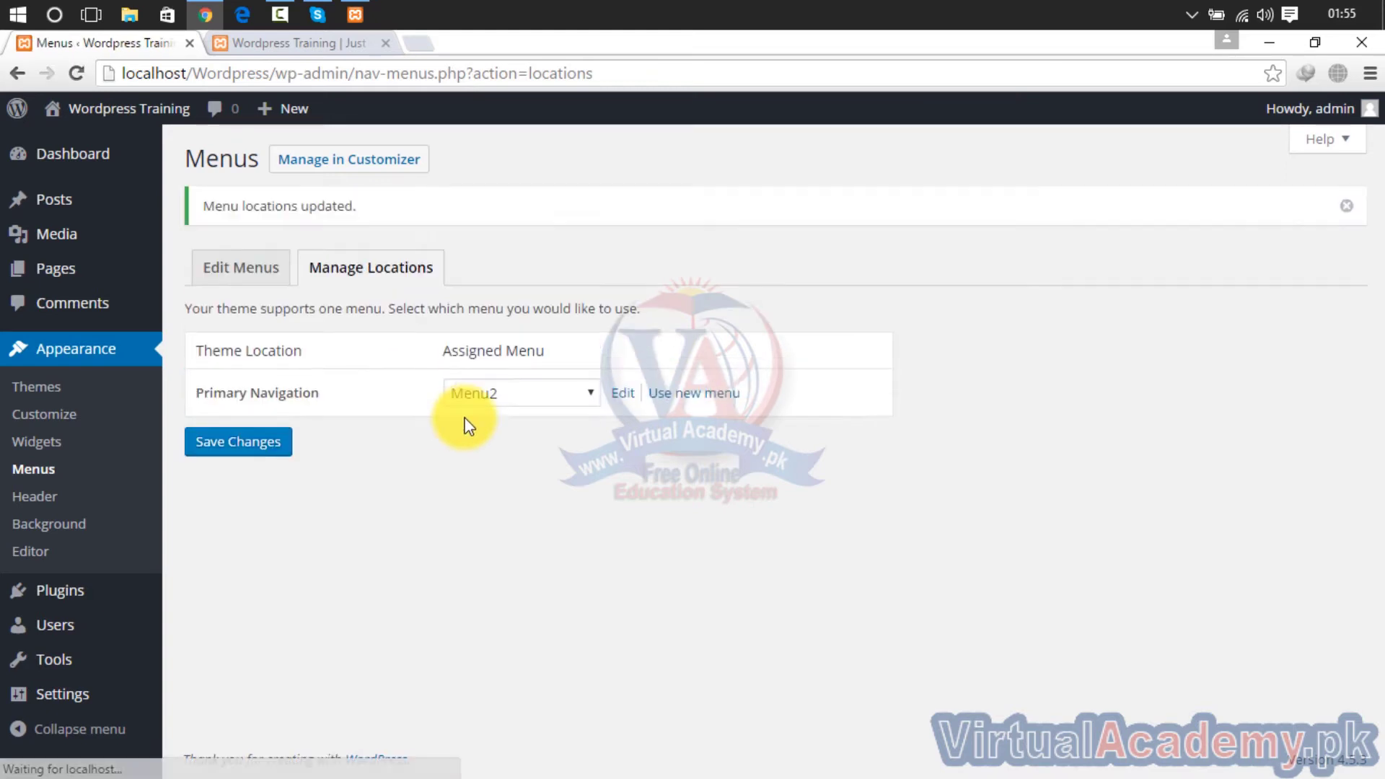
Check the theme location of Menu2 in the menu editor and reload the live site to compare the navigation order.
left_click(258, 269)
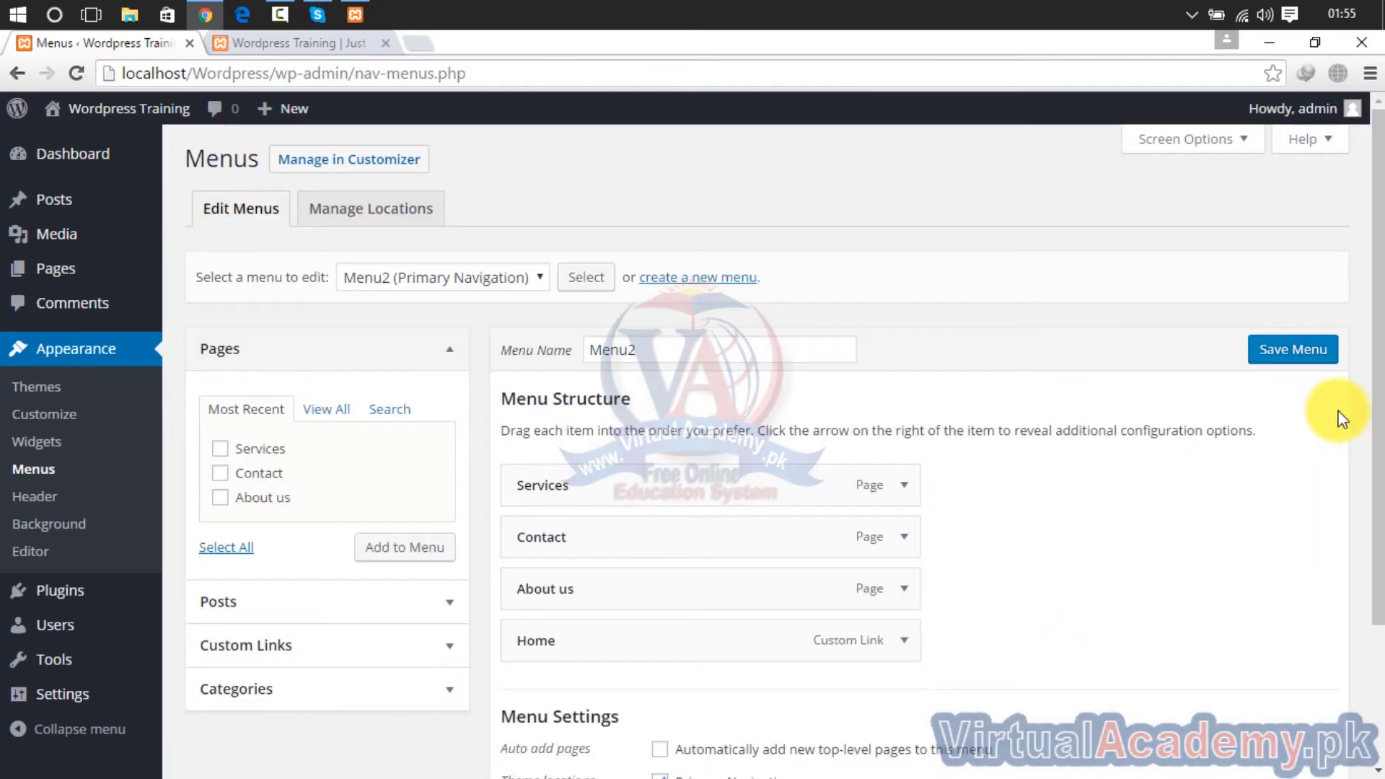
left_click_drag(1379, 394, 1371, 569)
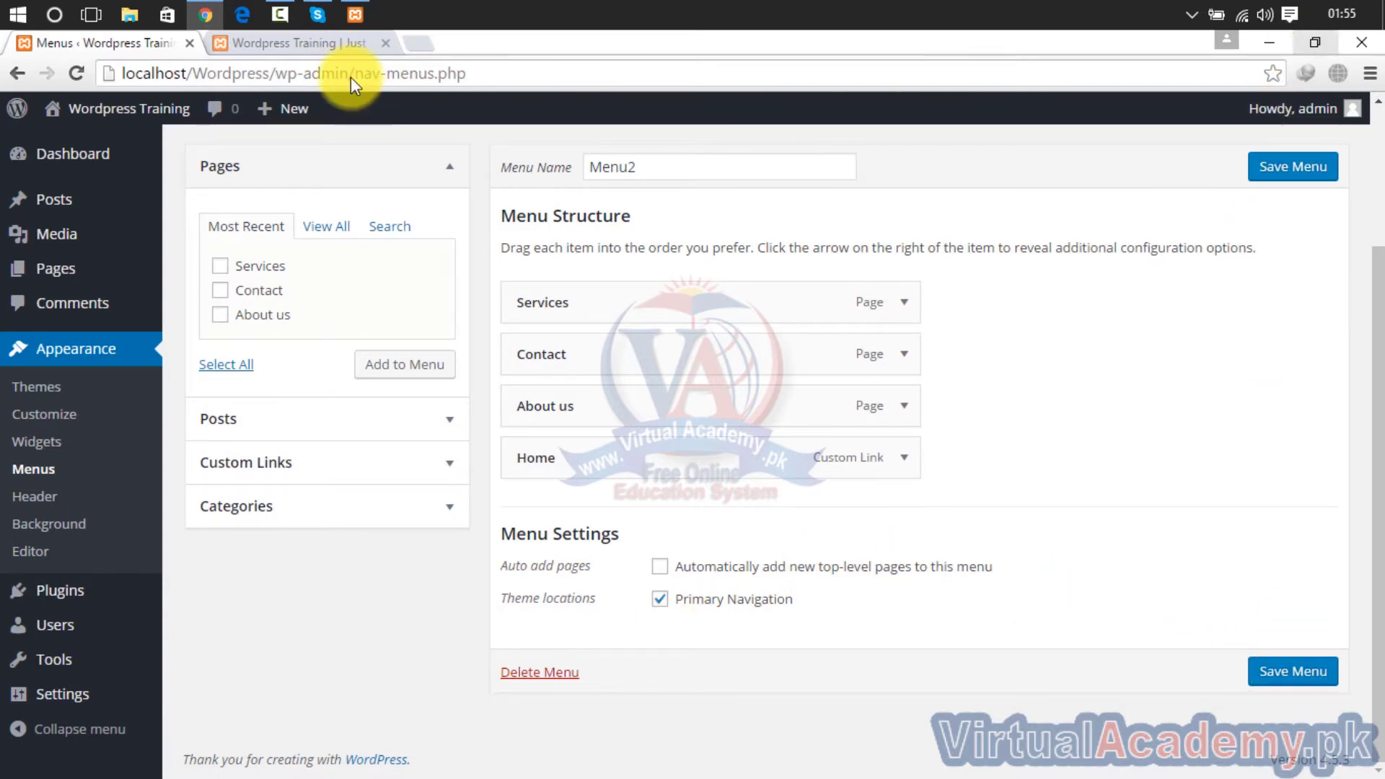
left_click(332, 45)
left_click(80, 74)
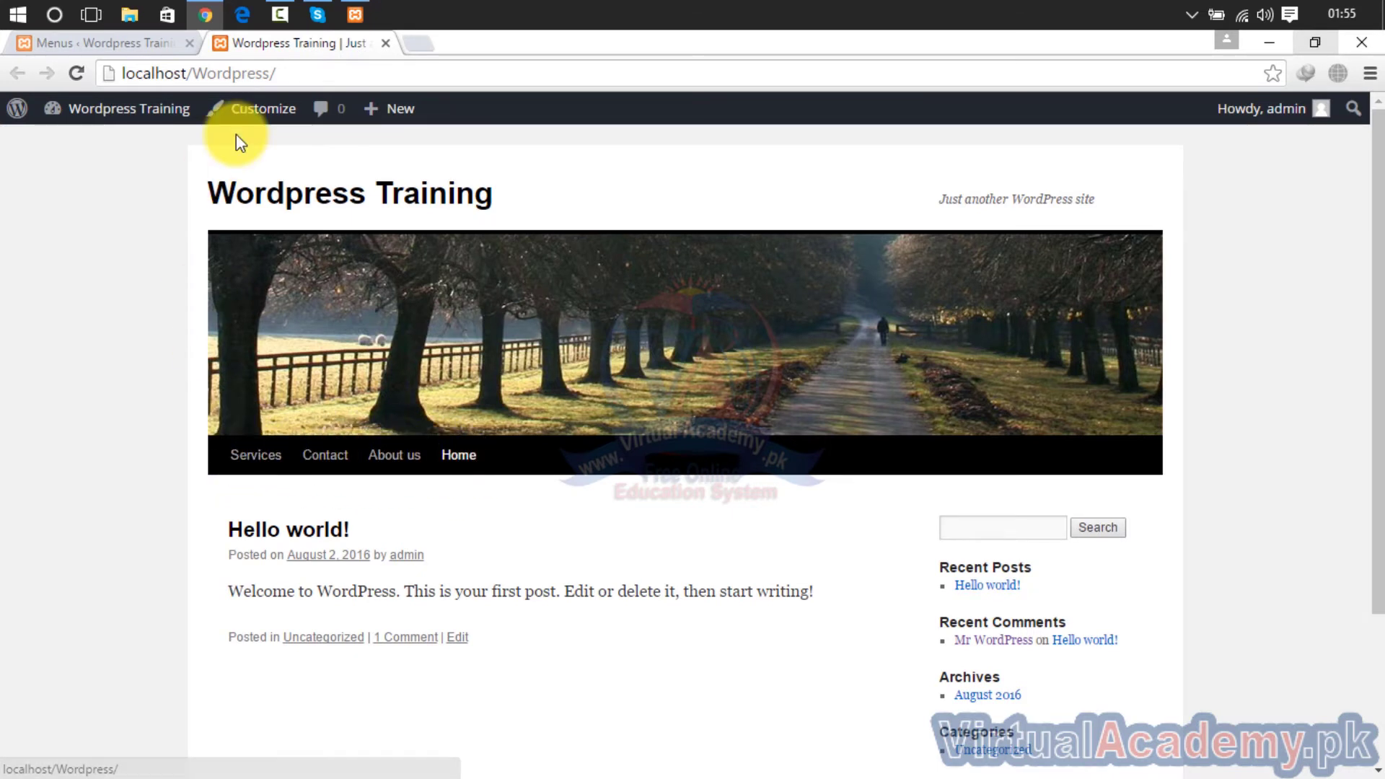
left_click(159, 45)
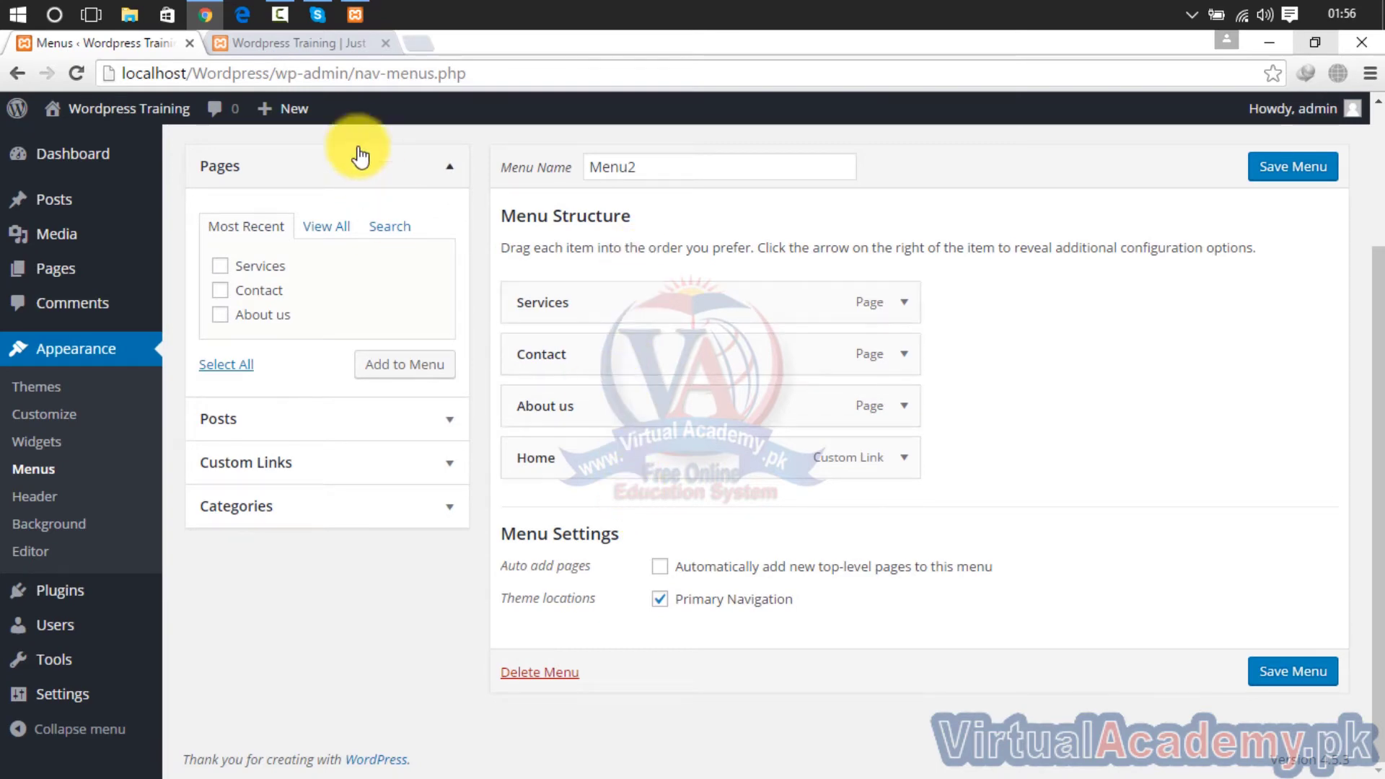
left_click(317, 43)
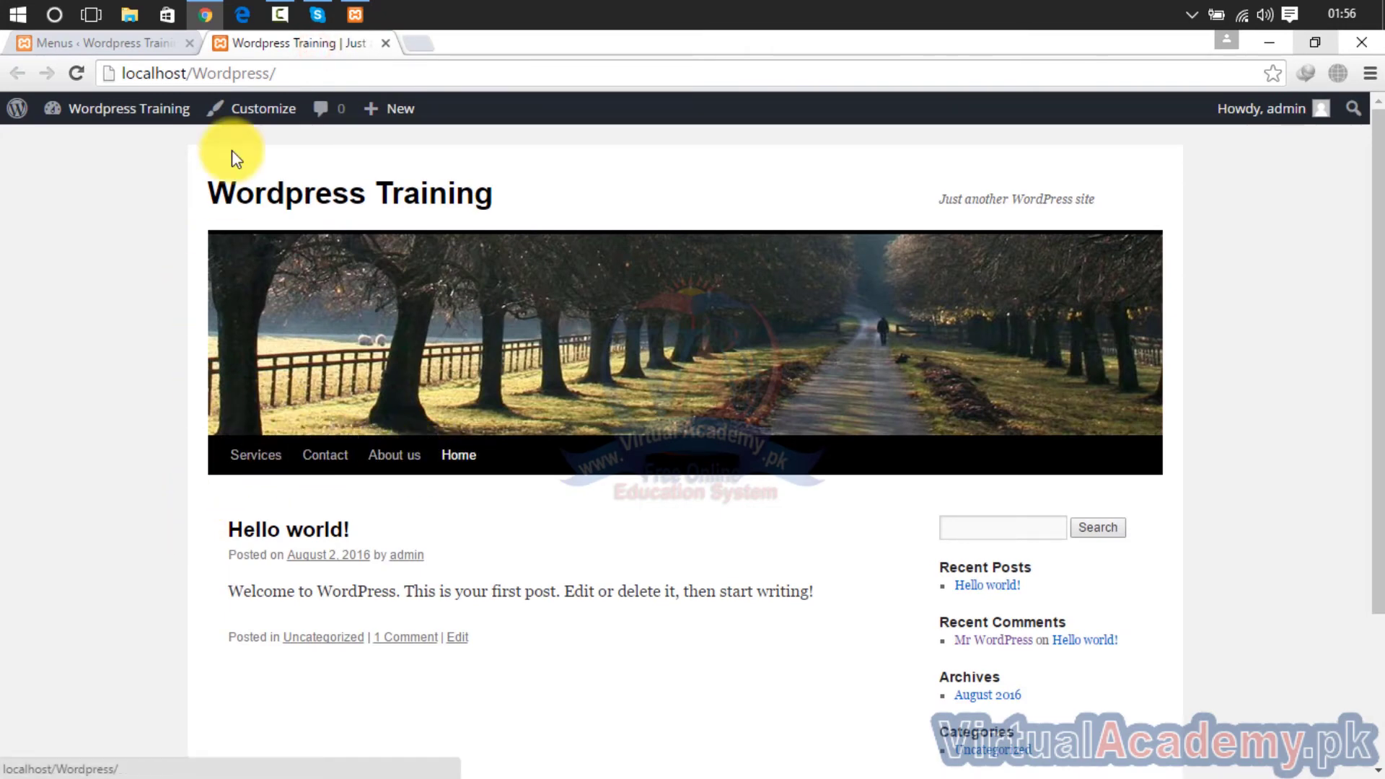
left_click(159, 43)
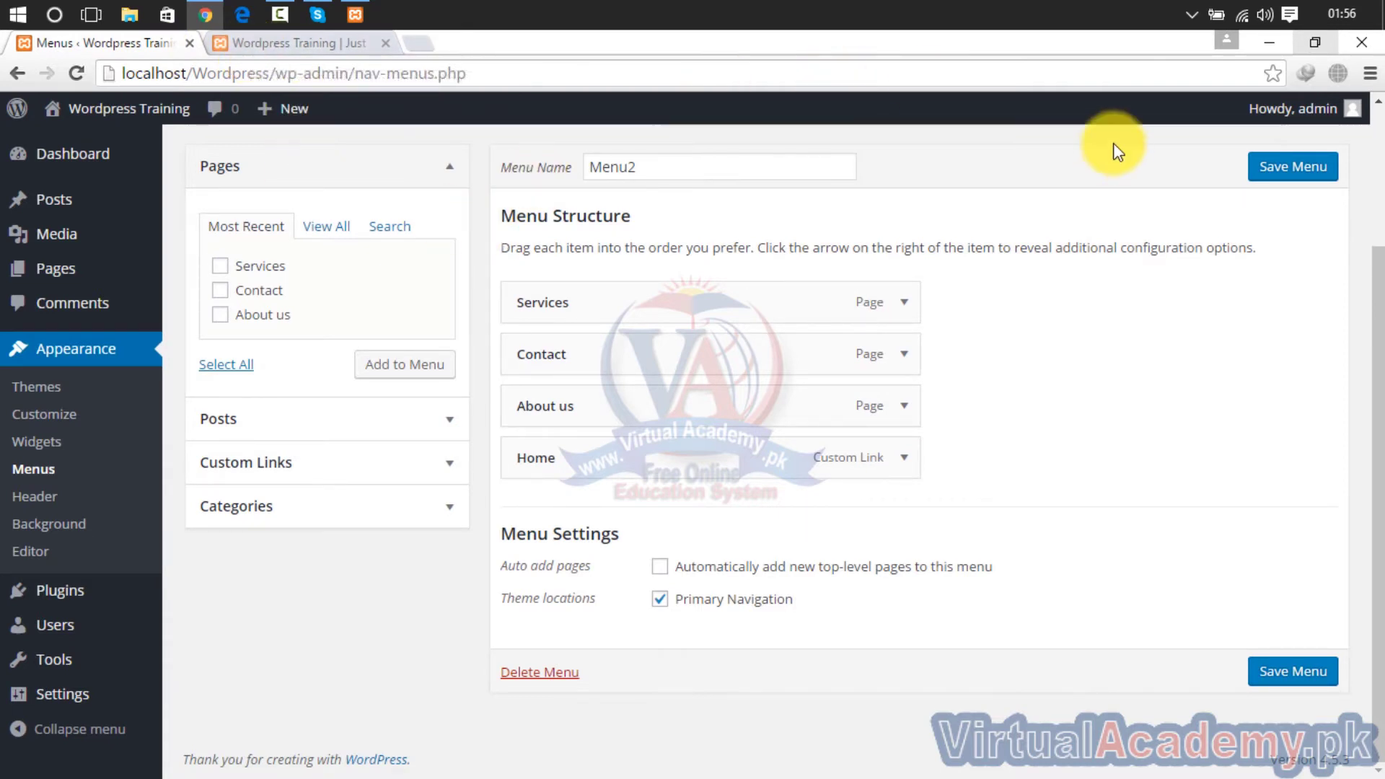
Load Menu 1 in the menu editor to view its structure.
left_click(1378, 133)
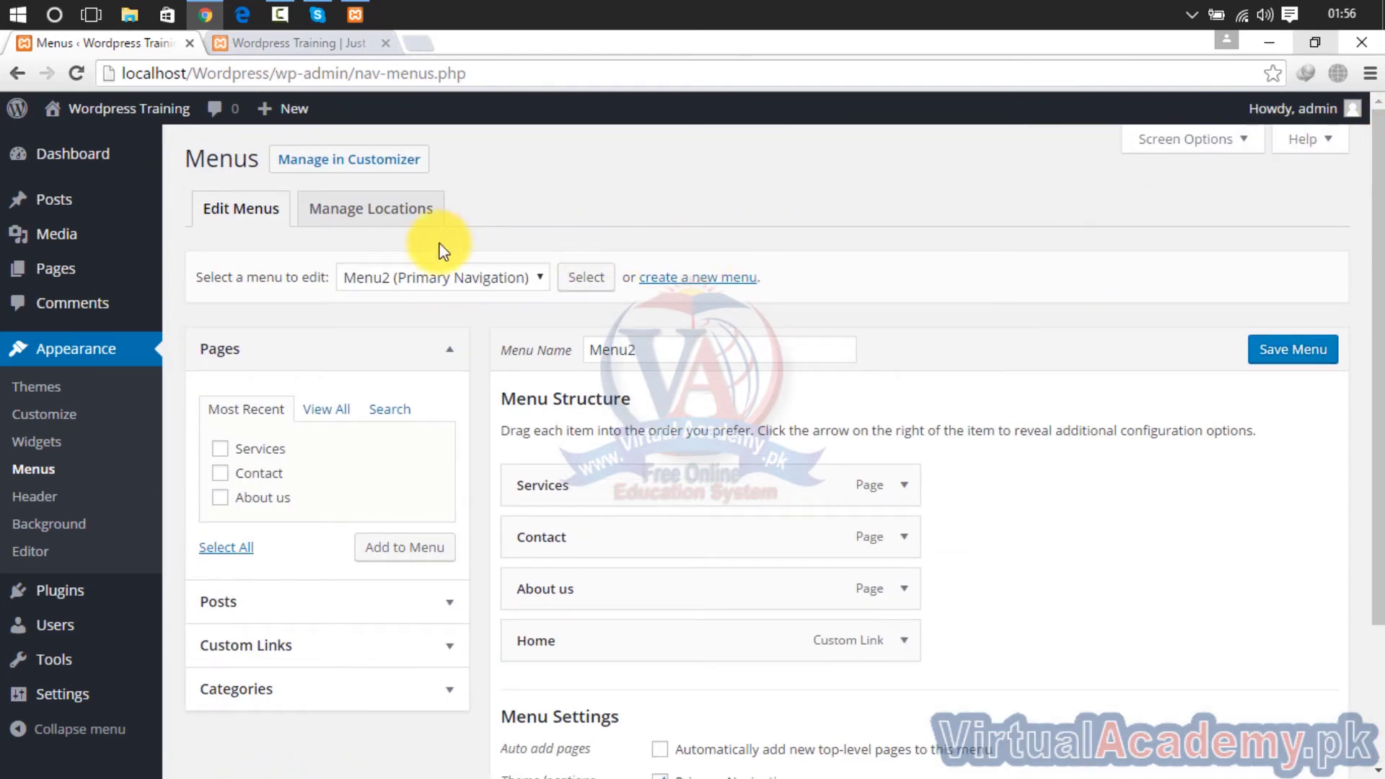
left_click(526, 274)
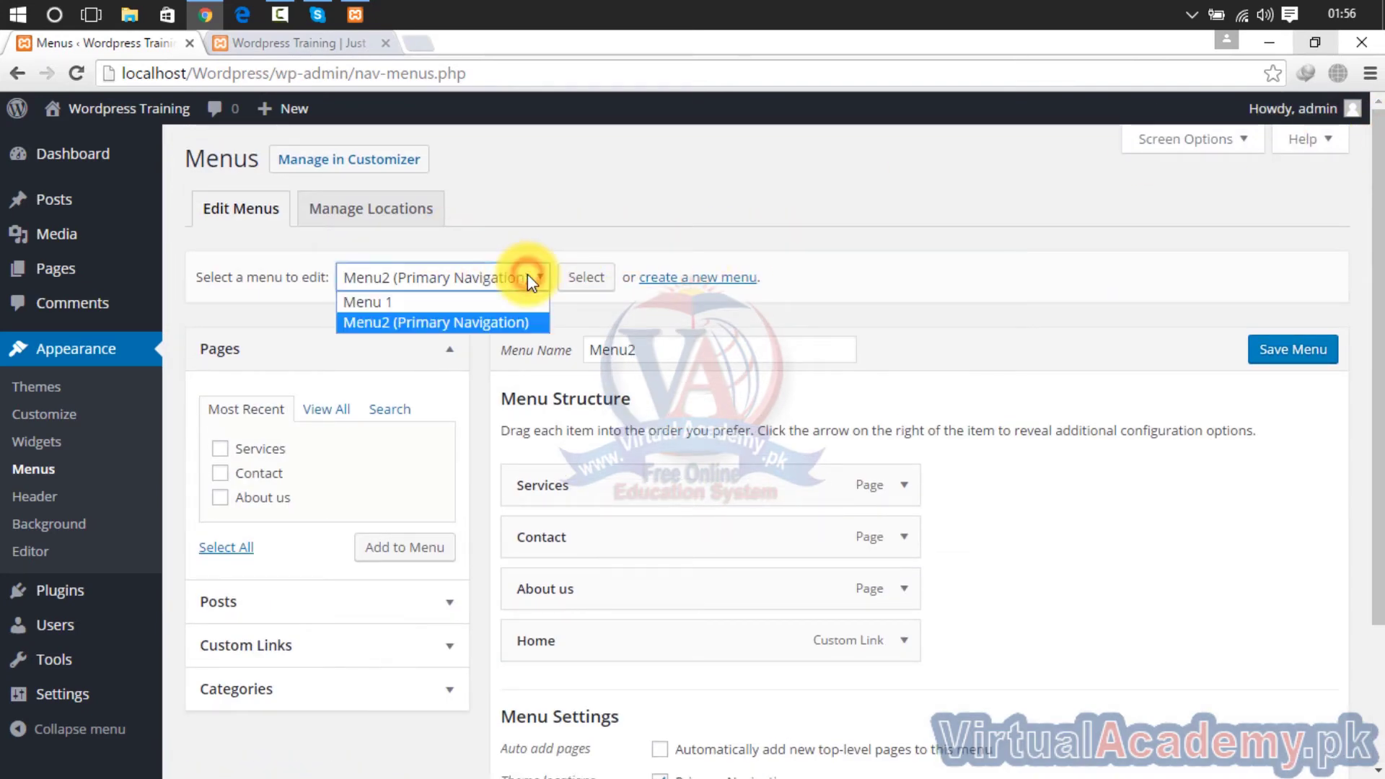
left_click(471, 298)
key("Up")
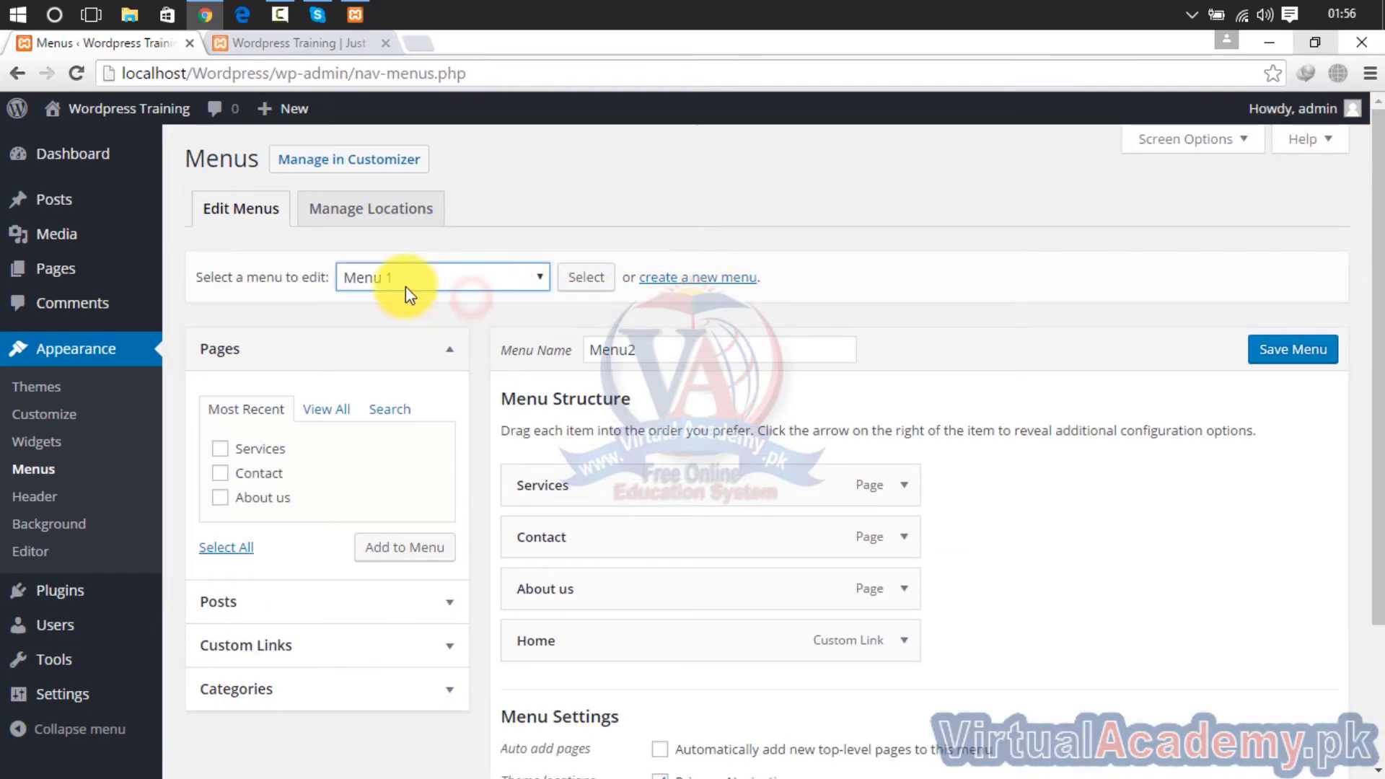
left_click(603, 284)
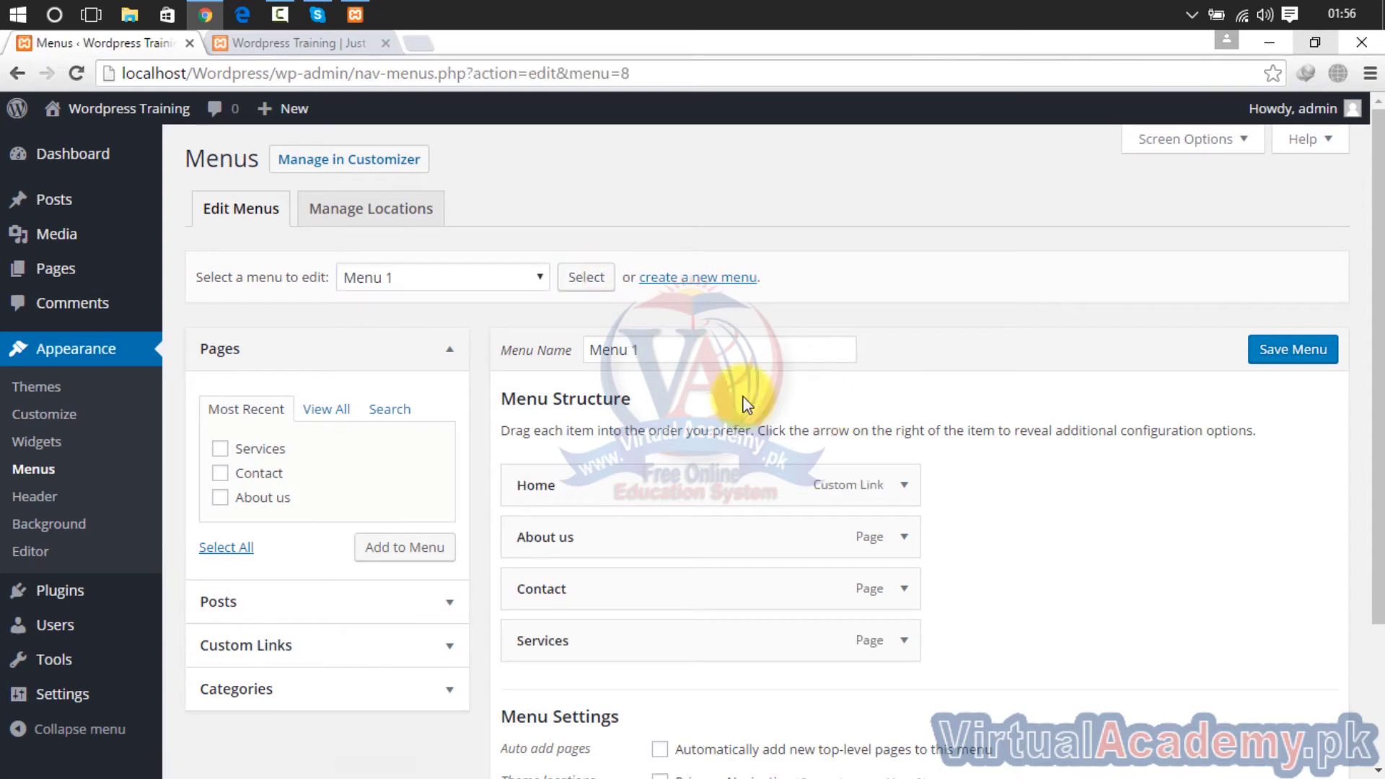
Assign Menu 1 to the Primary Navigation theme location, save the change and return to the menu editor.
left_click(440, 212)
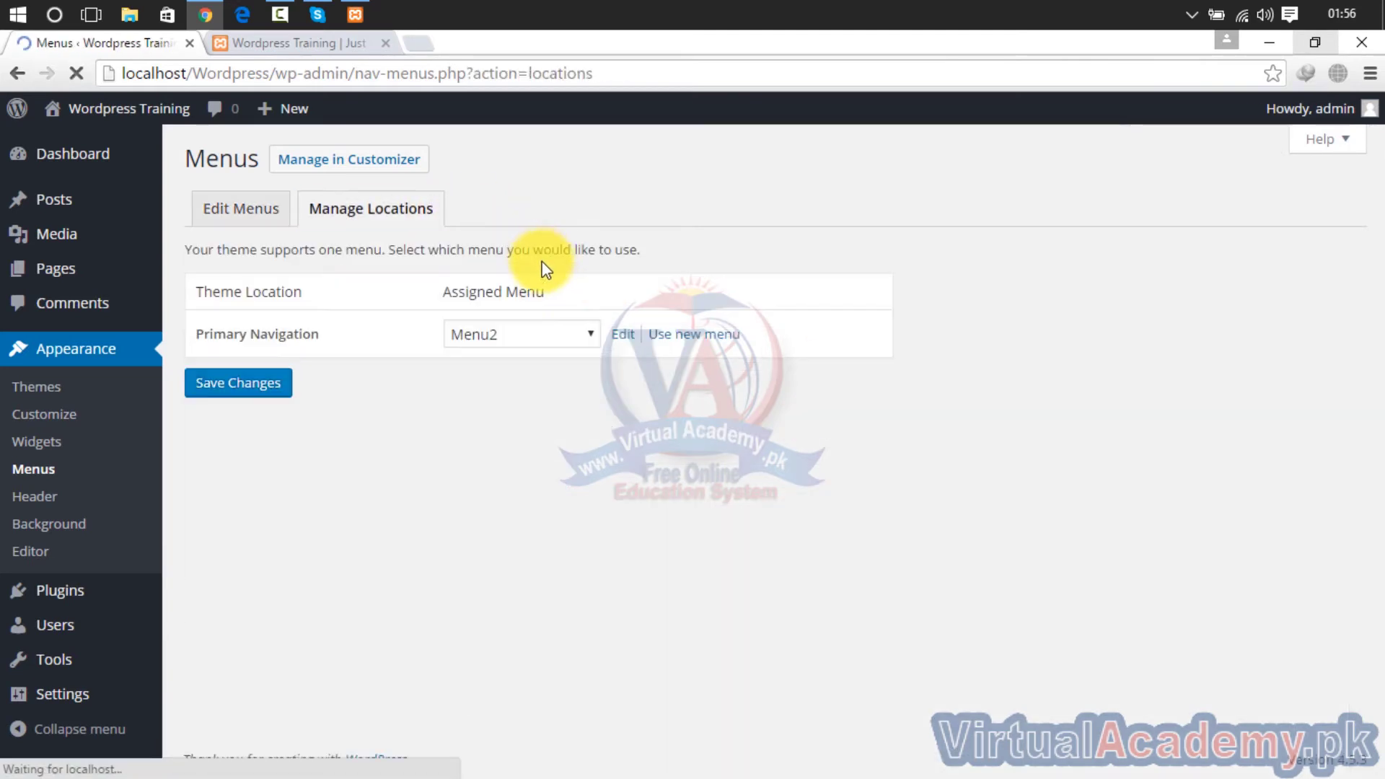
left_click(526, 331)
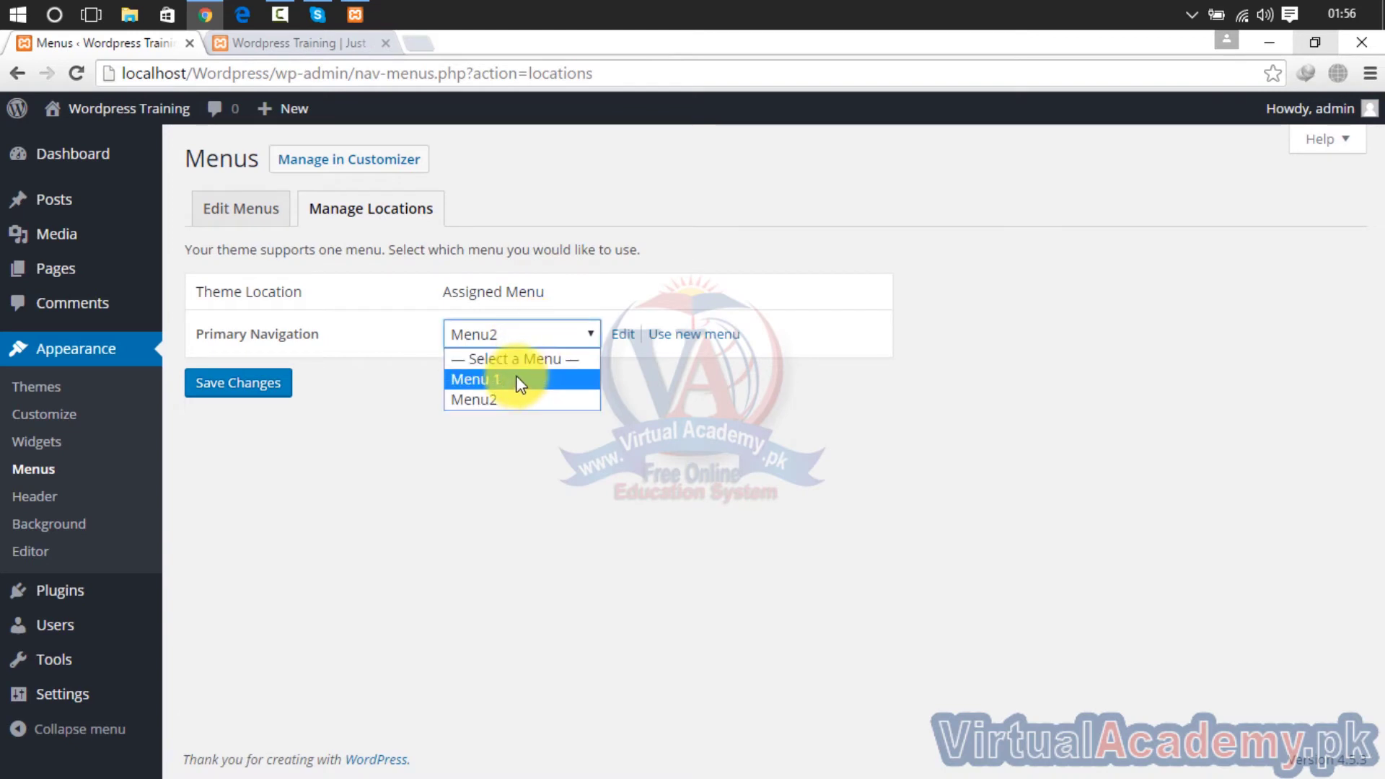
left_click(517, 377)
left_click(244, 392)
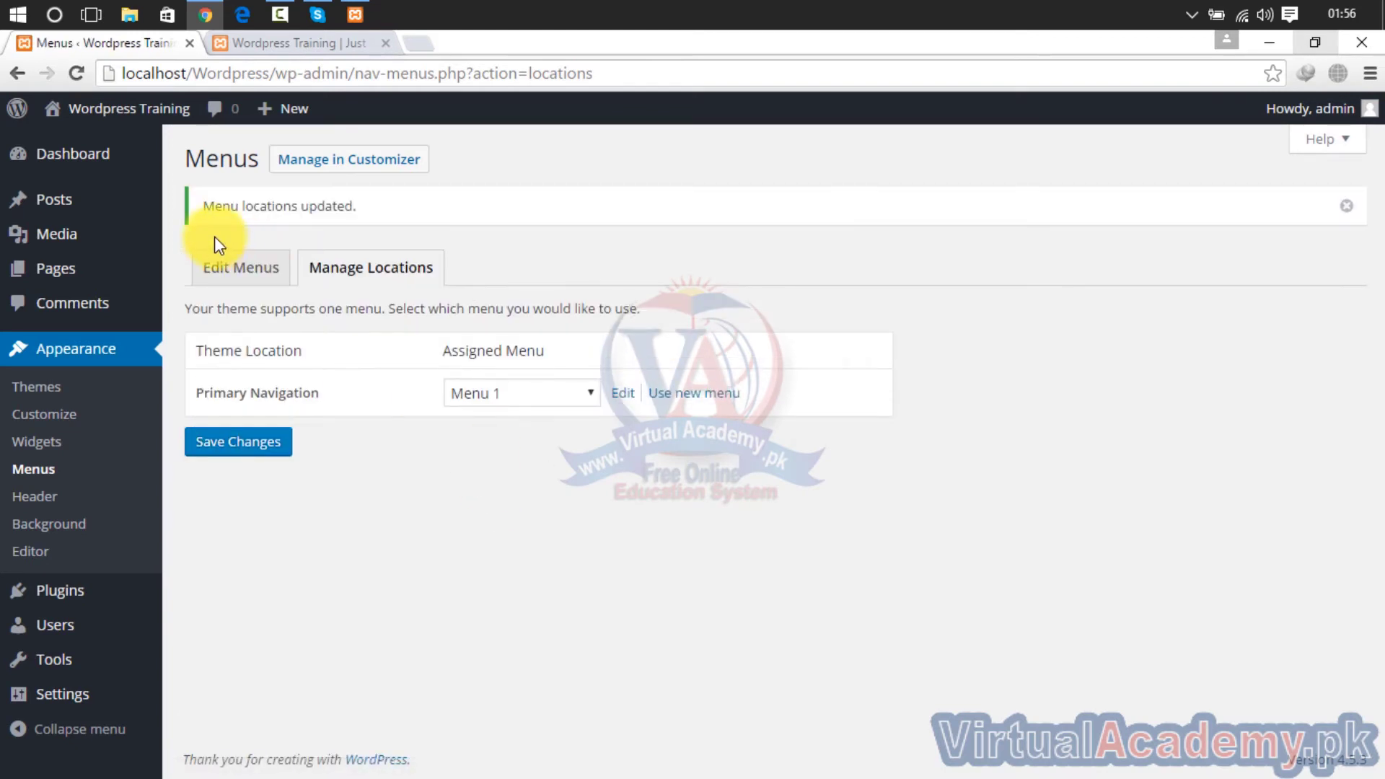
left_click(235, 269)
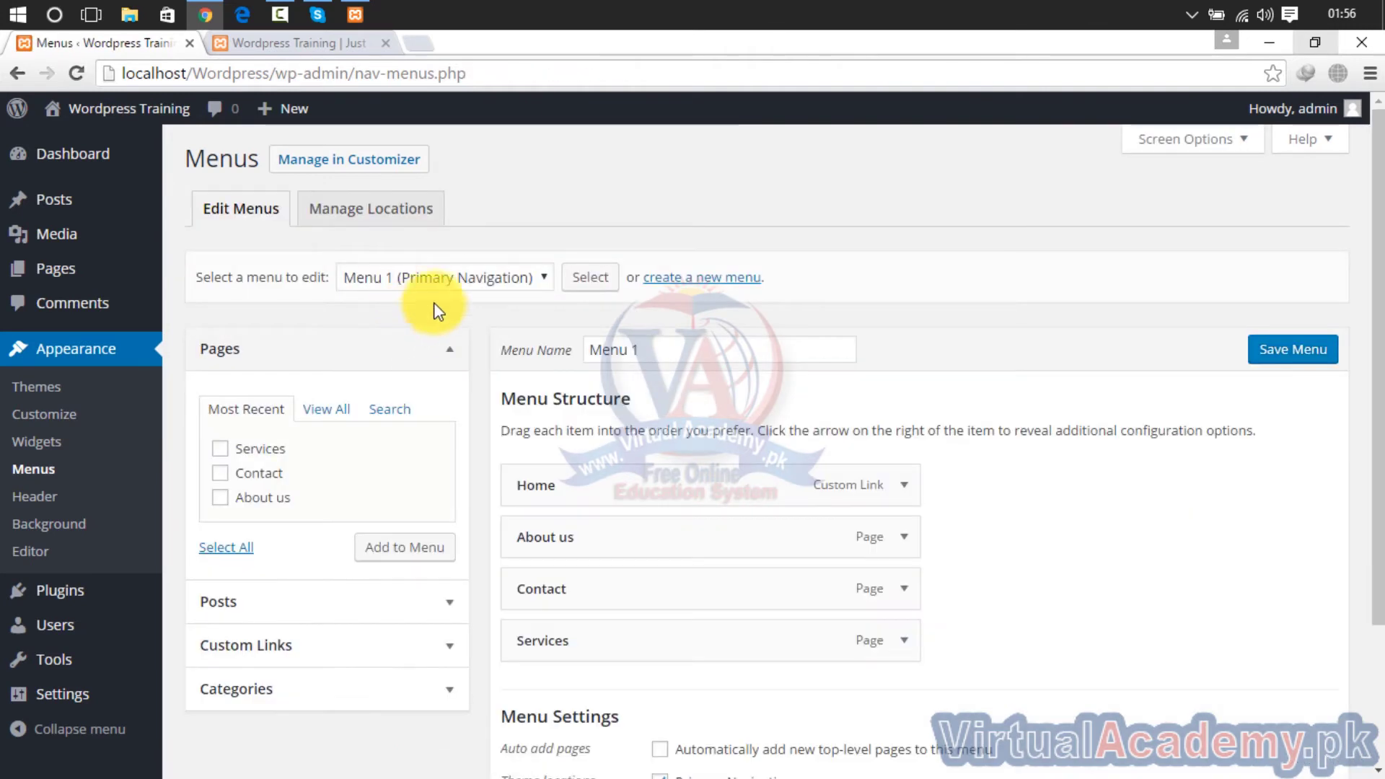
left_click(483, 280)
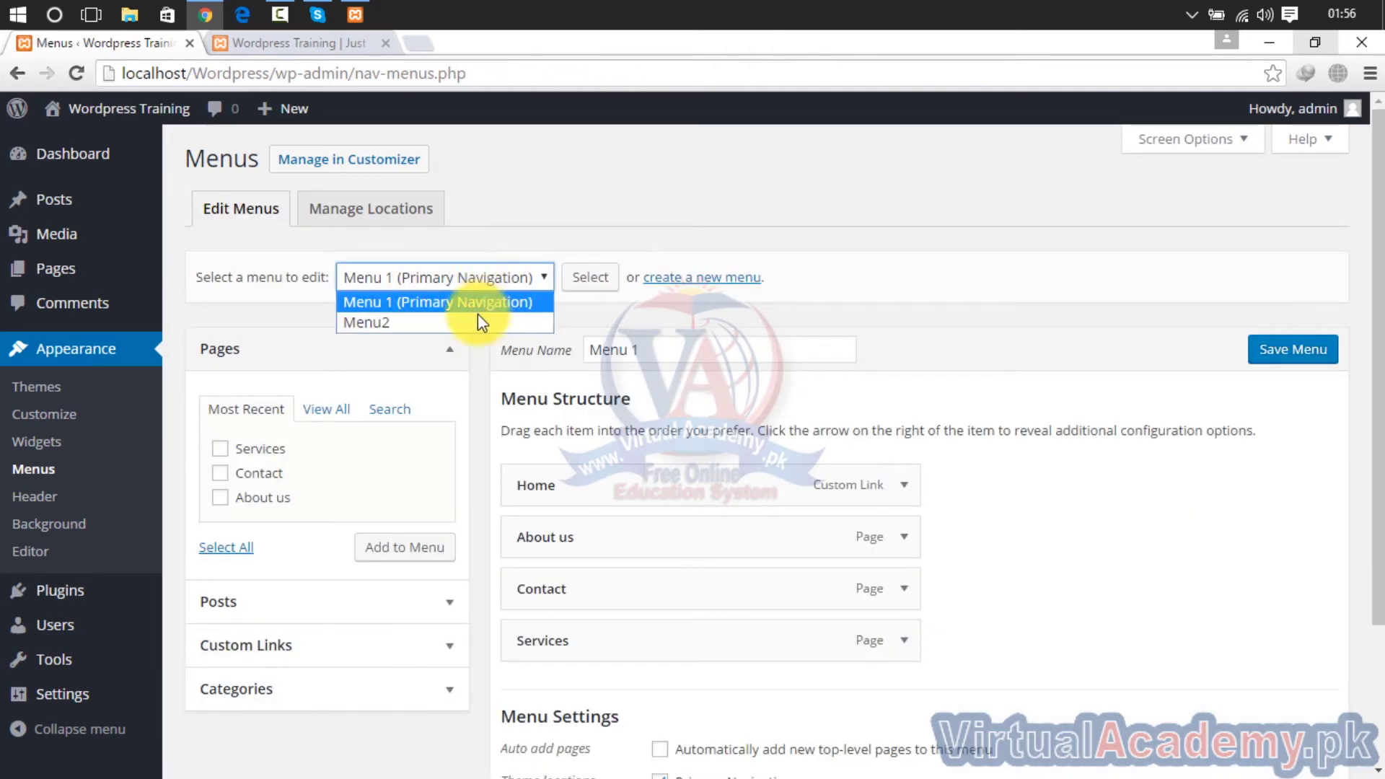
left_click(844, 285)
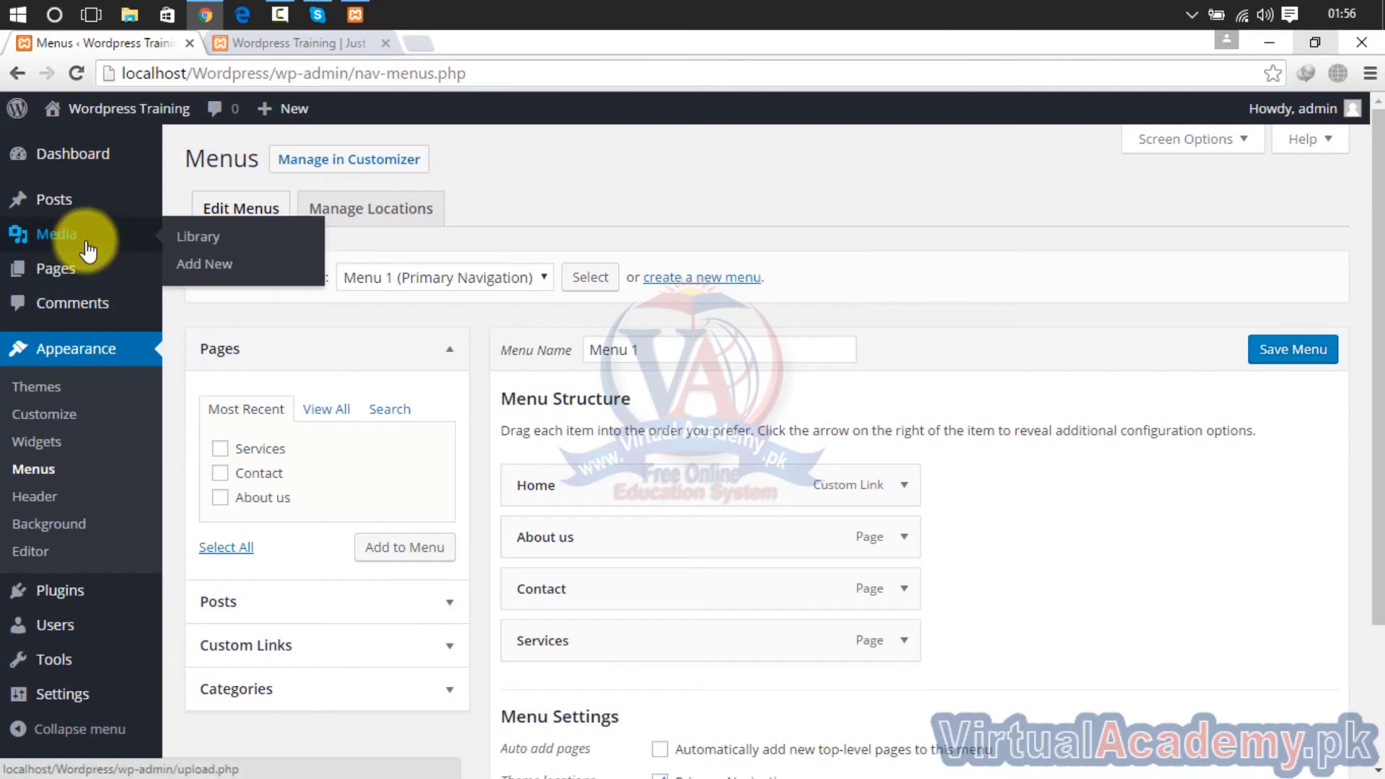
Create a new page titled "Courses", glancing at the live site's navigation before publishing it.
mouse_move(77, 281)
left_click(207, 298)
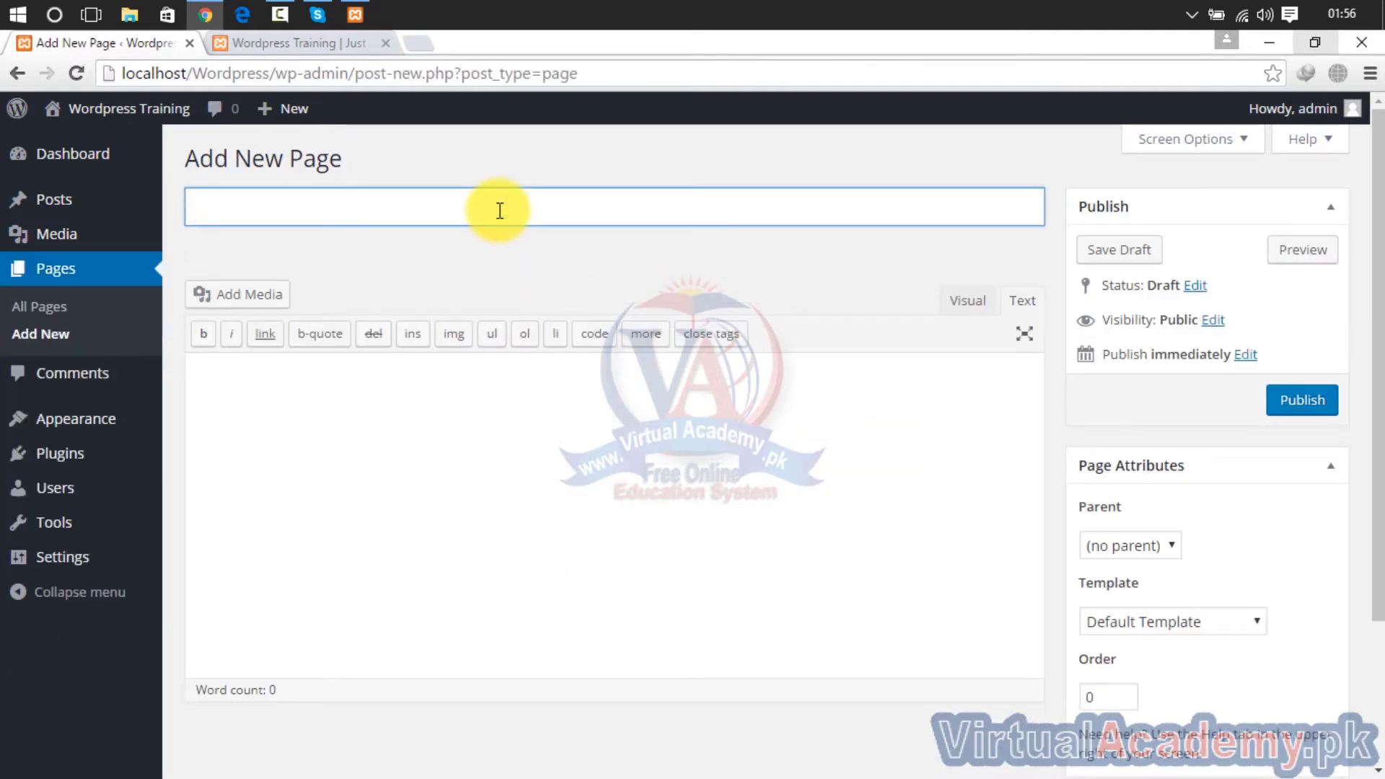
key("BackSpace")
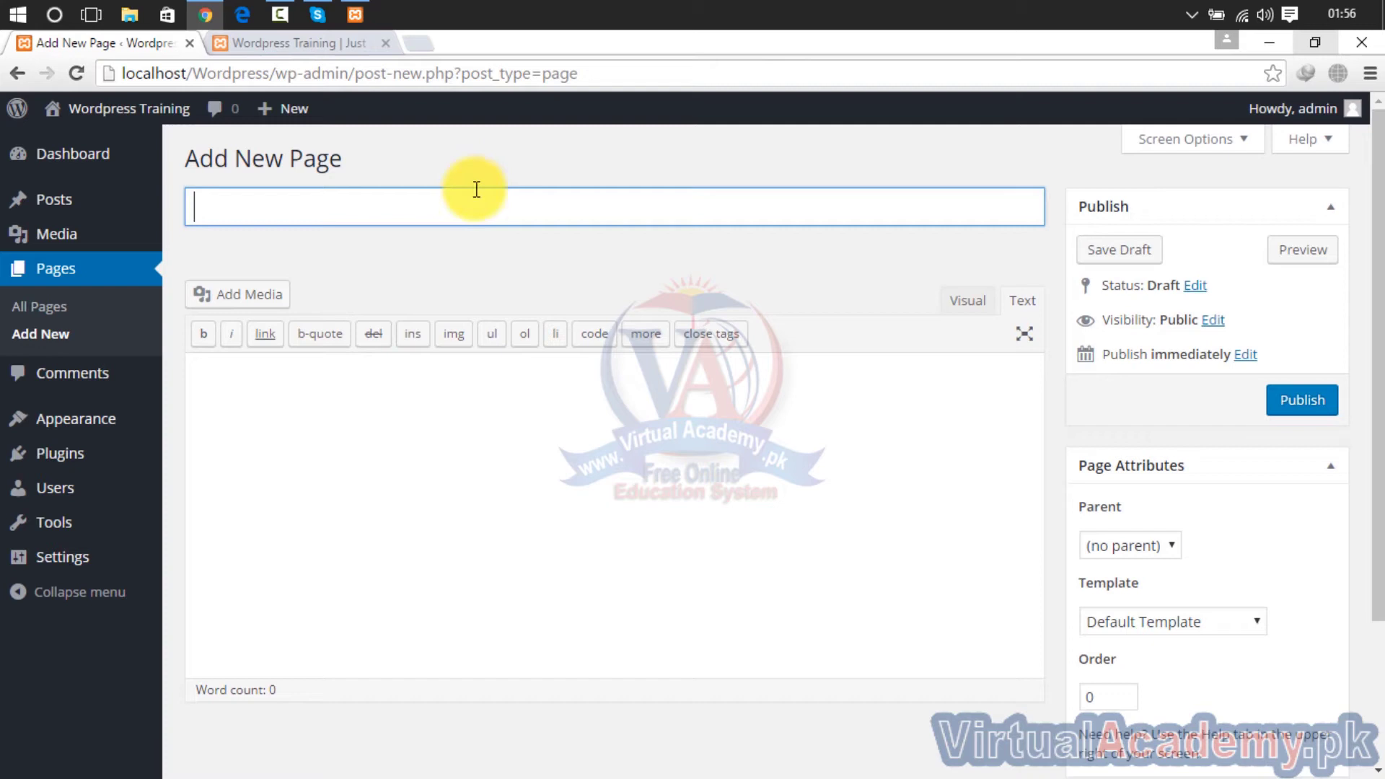
left_click(257, 43)
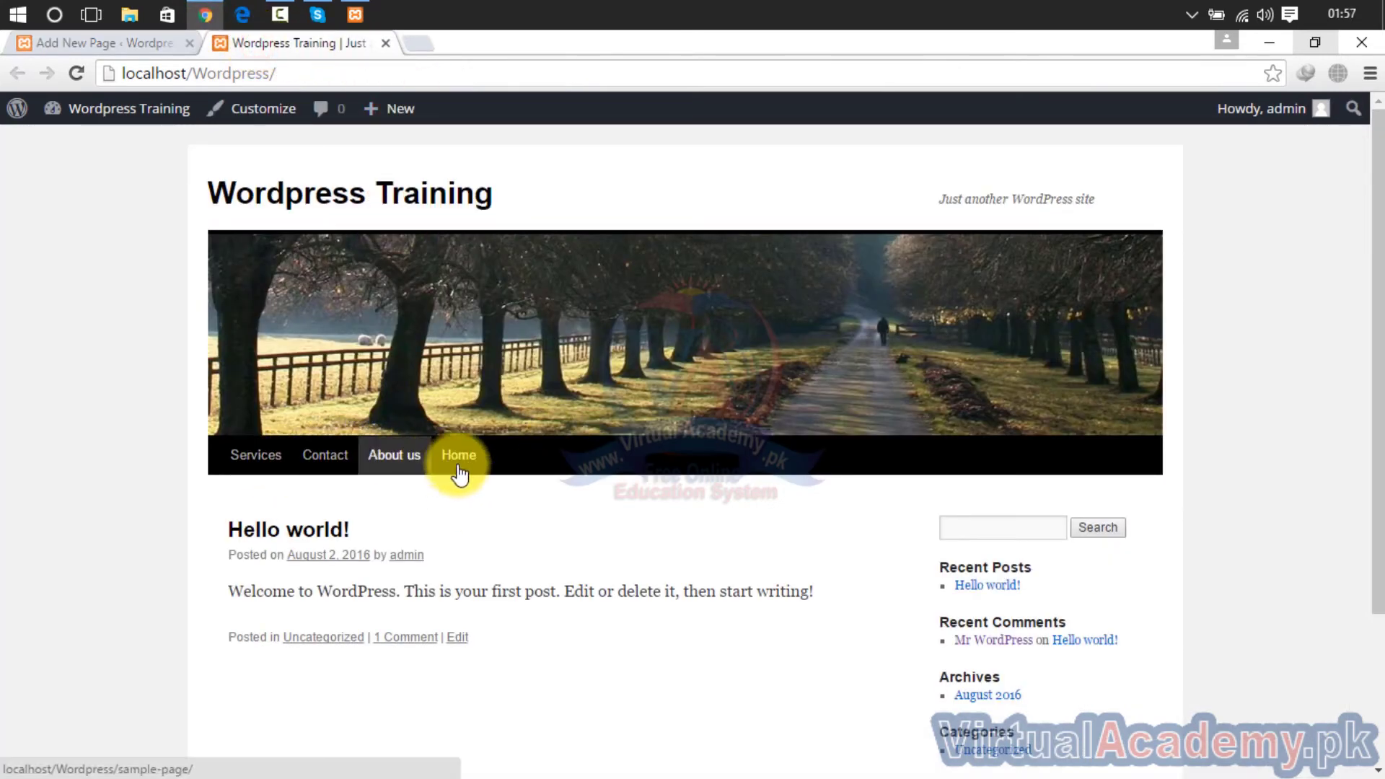
left_click(153, 42)
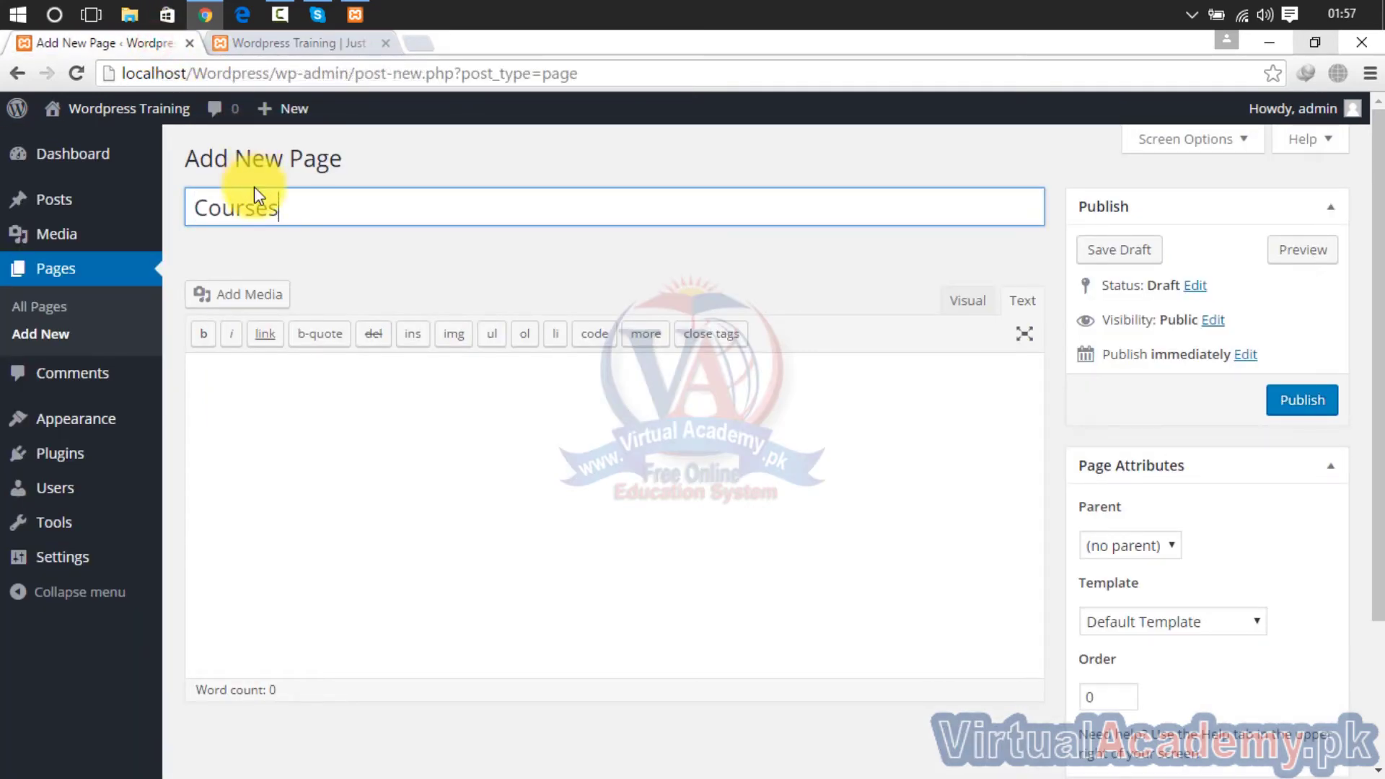
left_click(259, 414)
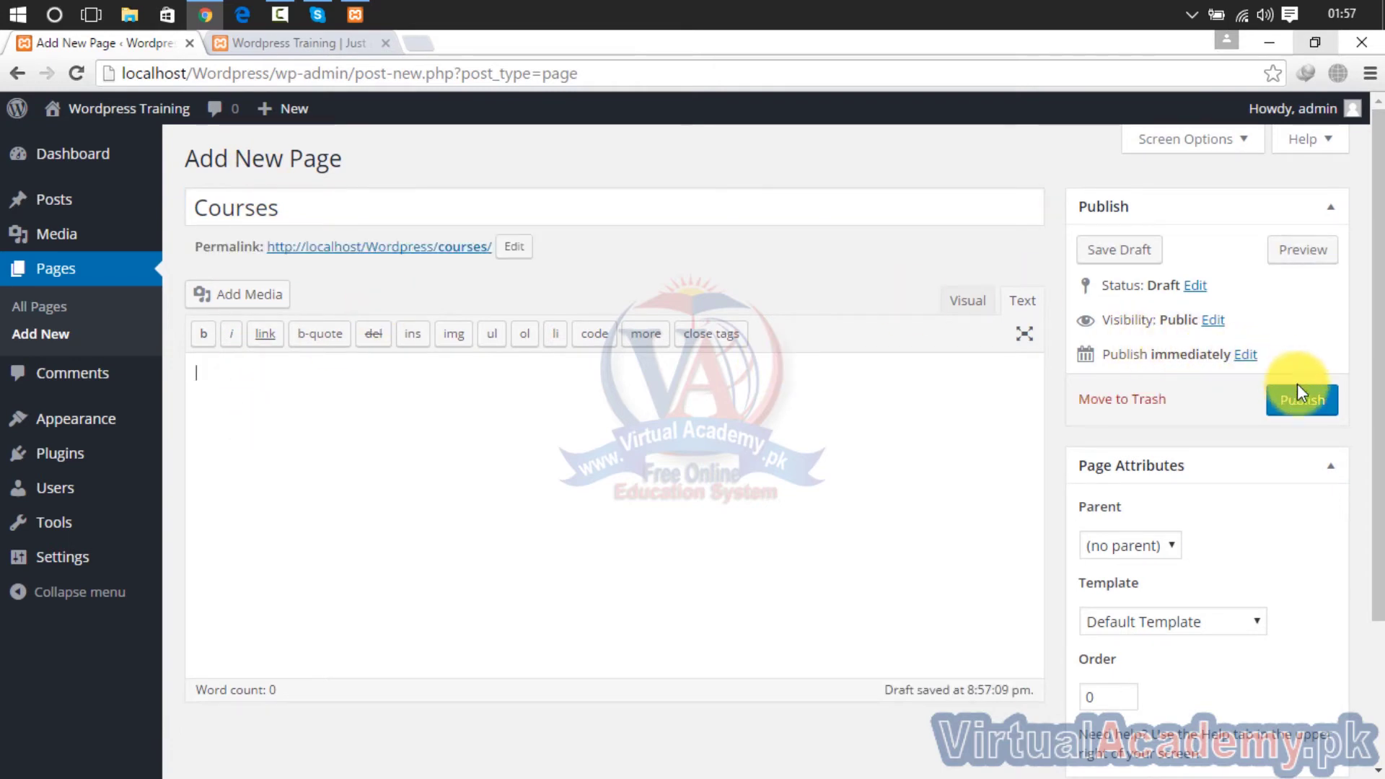
left_click(1301, 415)
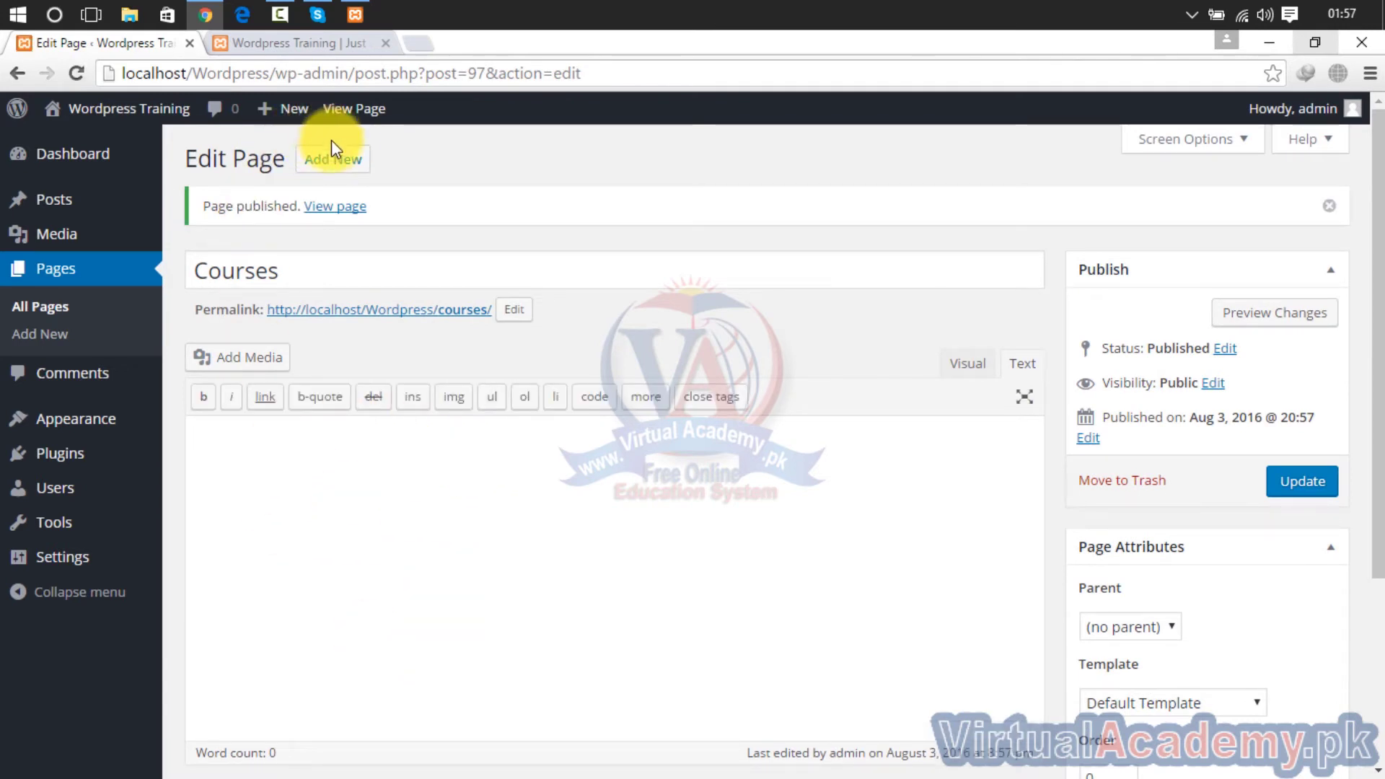
Add another page titled "AutoDesk" and publish it with no content.
left_click(346, 160)
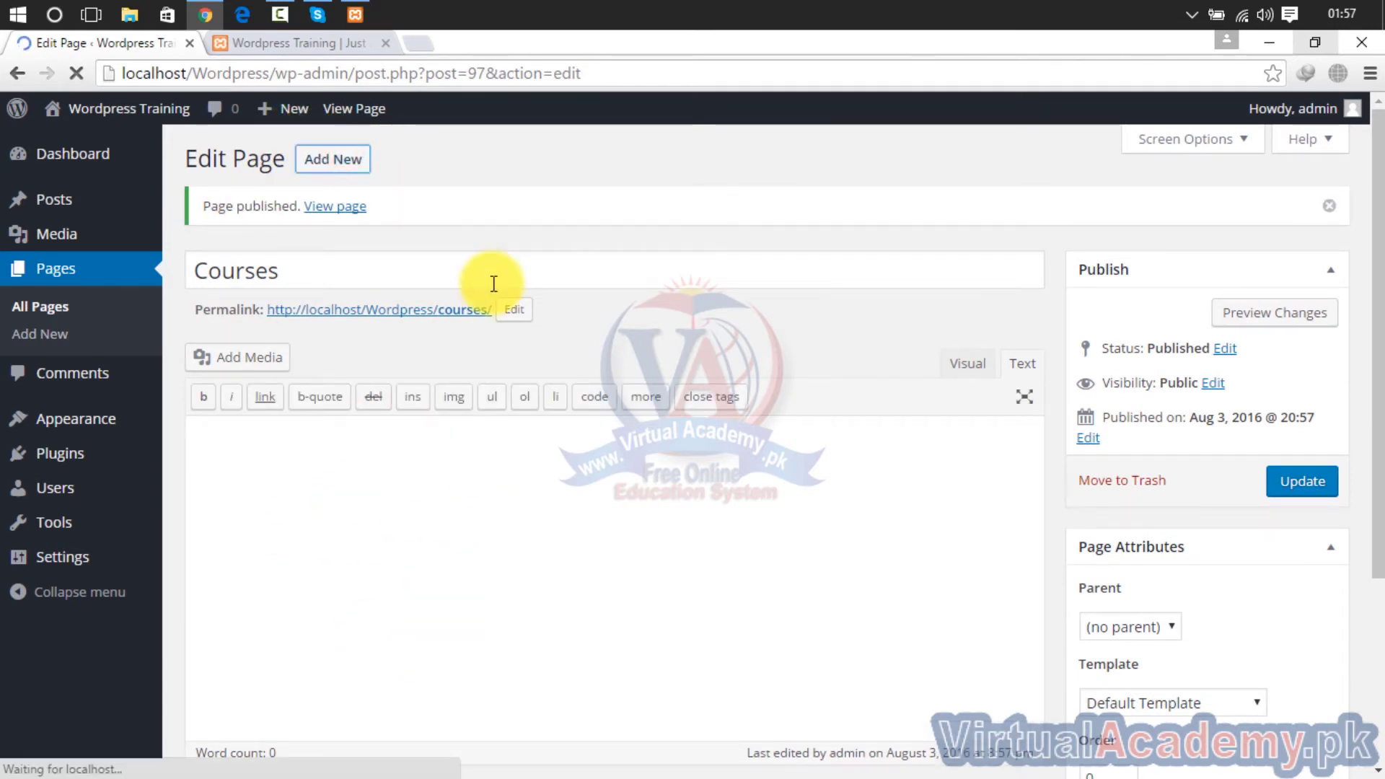
left_click(400, 211)
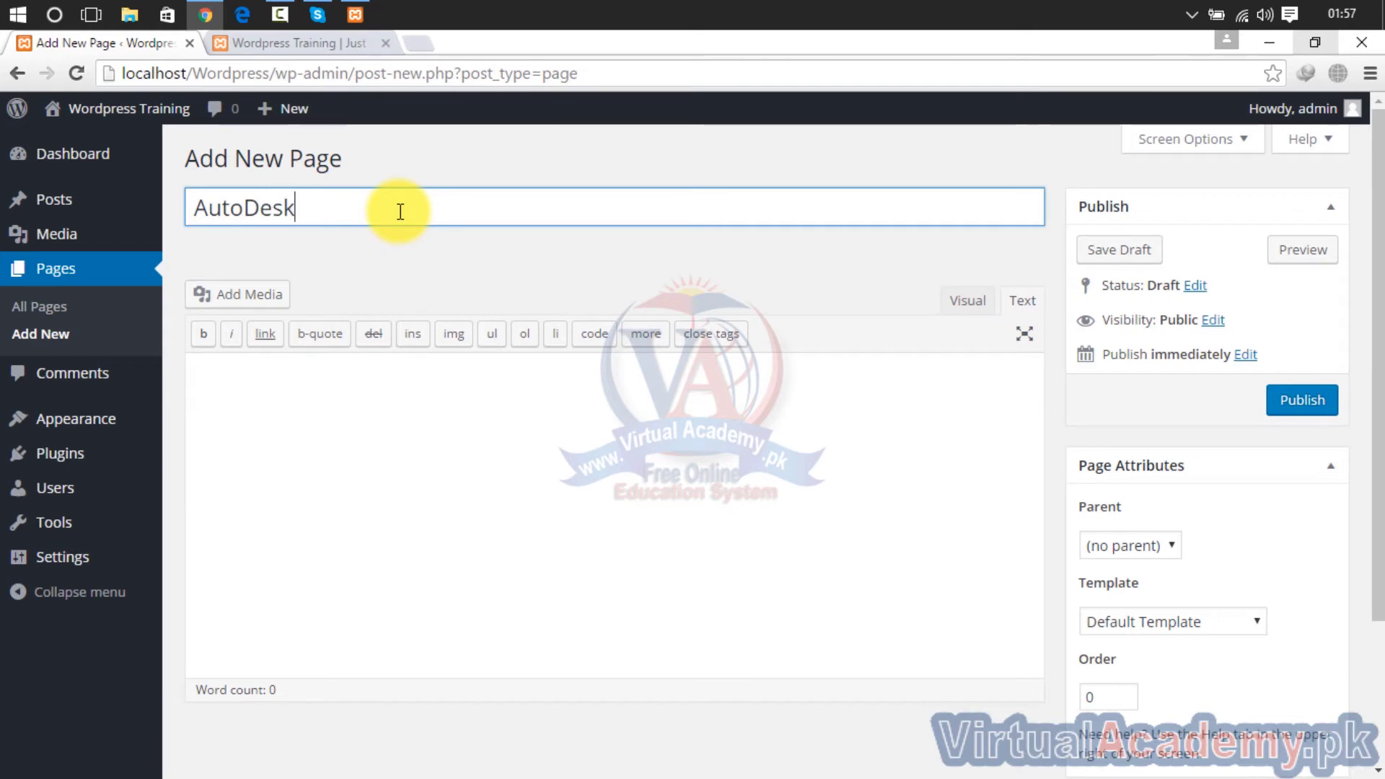
left_click(821, 435)
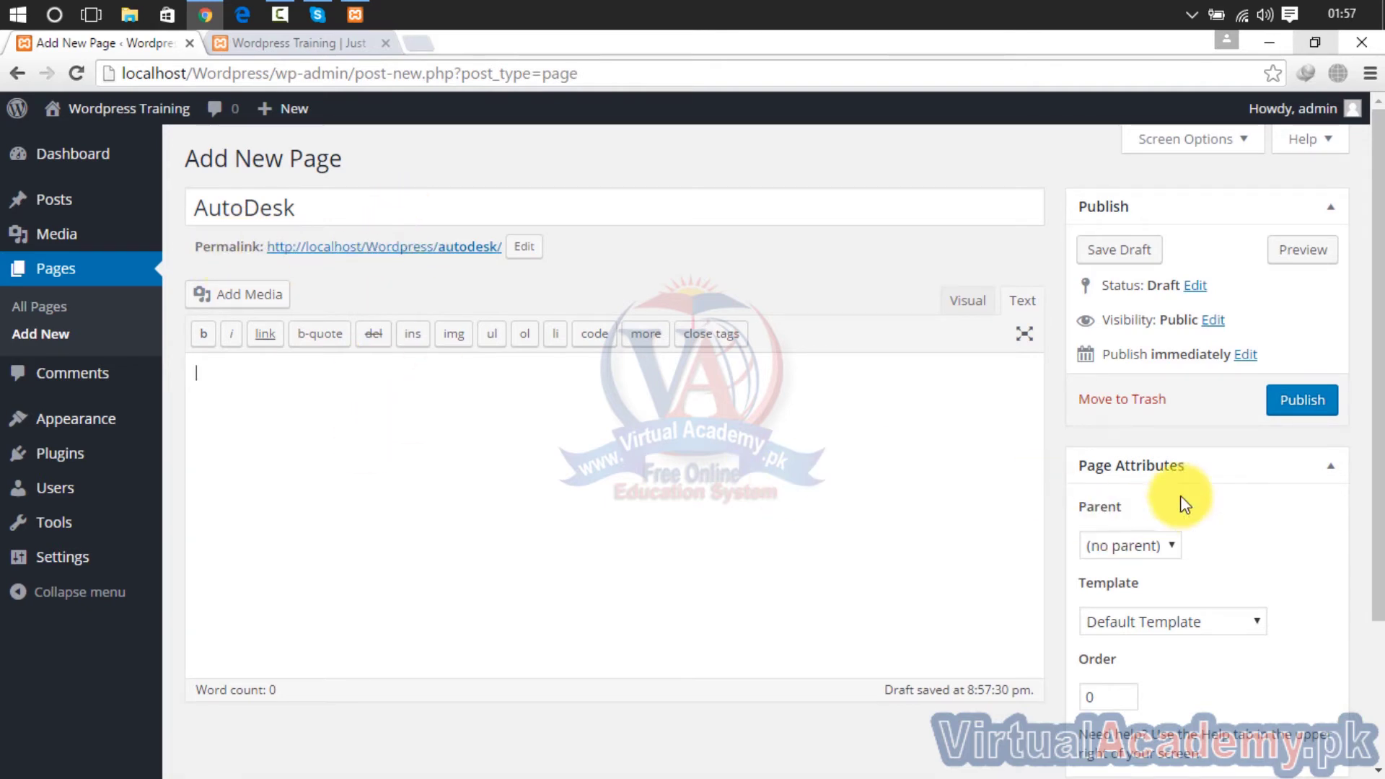
left_click(1297, 405)
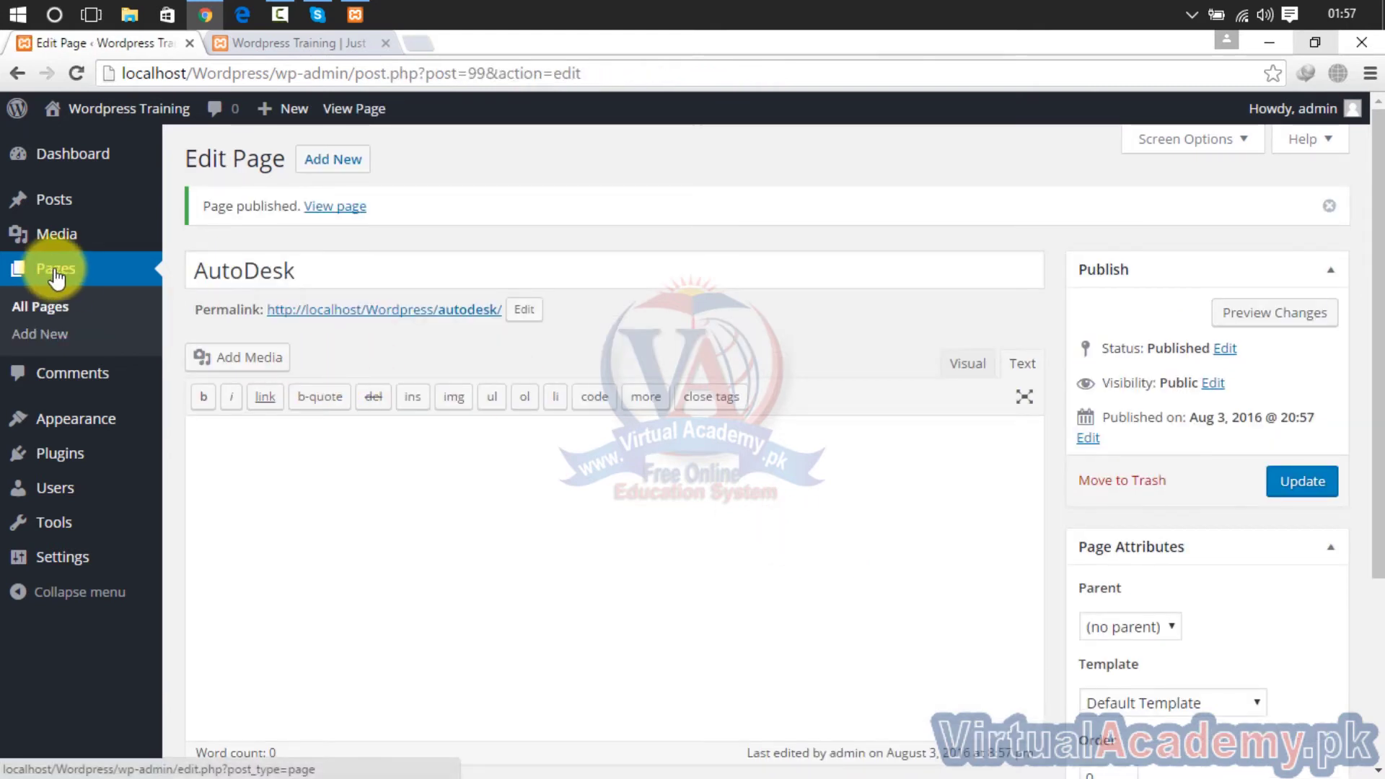
Add a page titled "AutoCAD Electrical 2017", copy its title for reuse and publish the page.
left_click(331, 159)
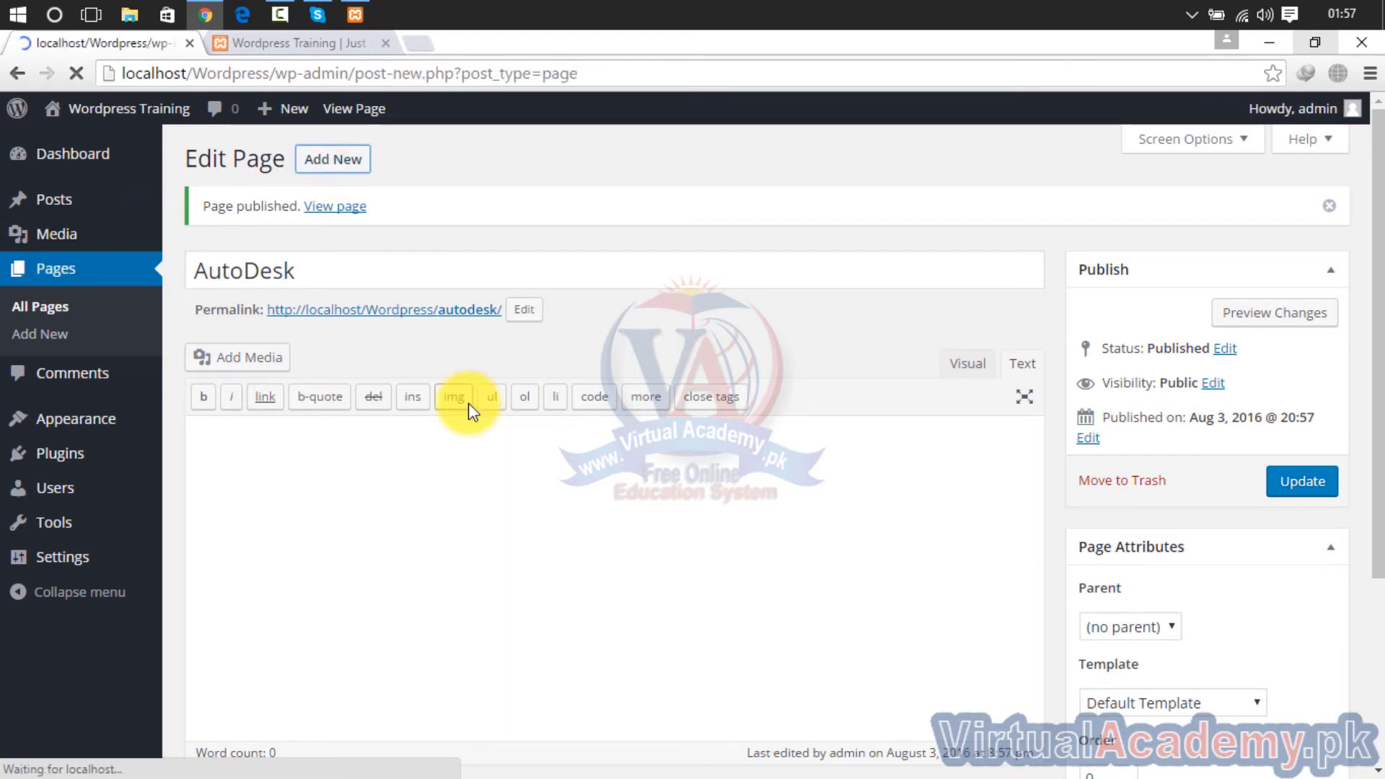
left_click(366, 208)
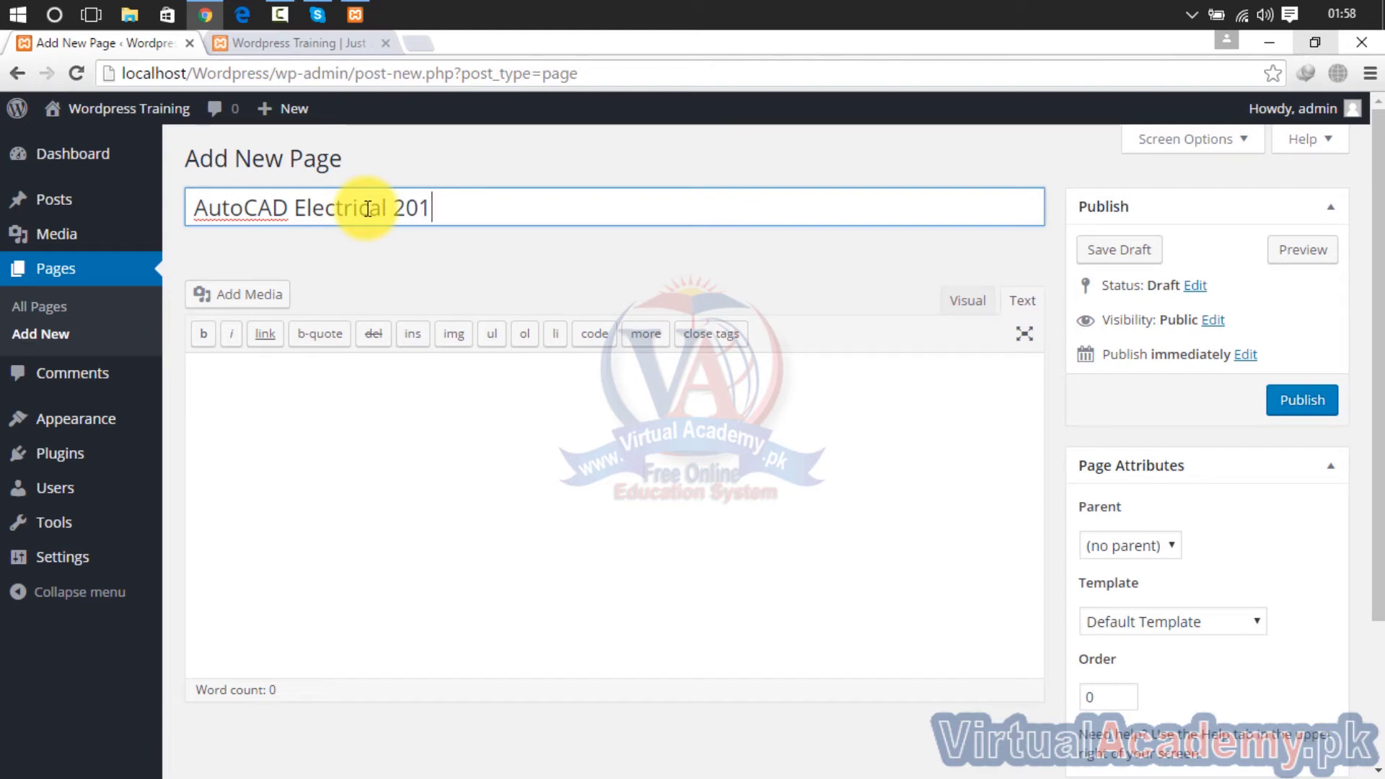
triple_click(466, 207)
key("ctrl+c")
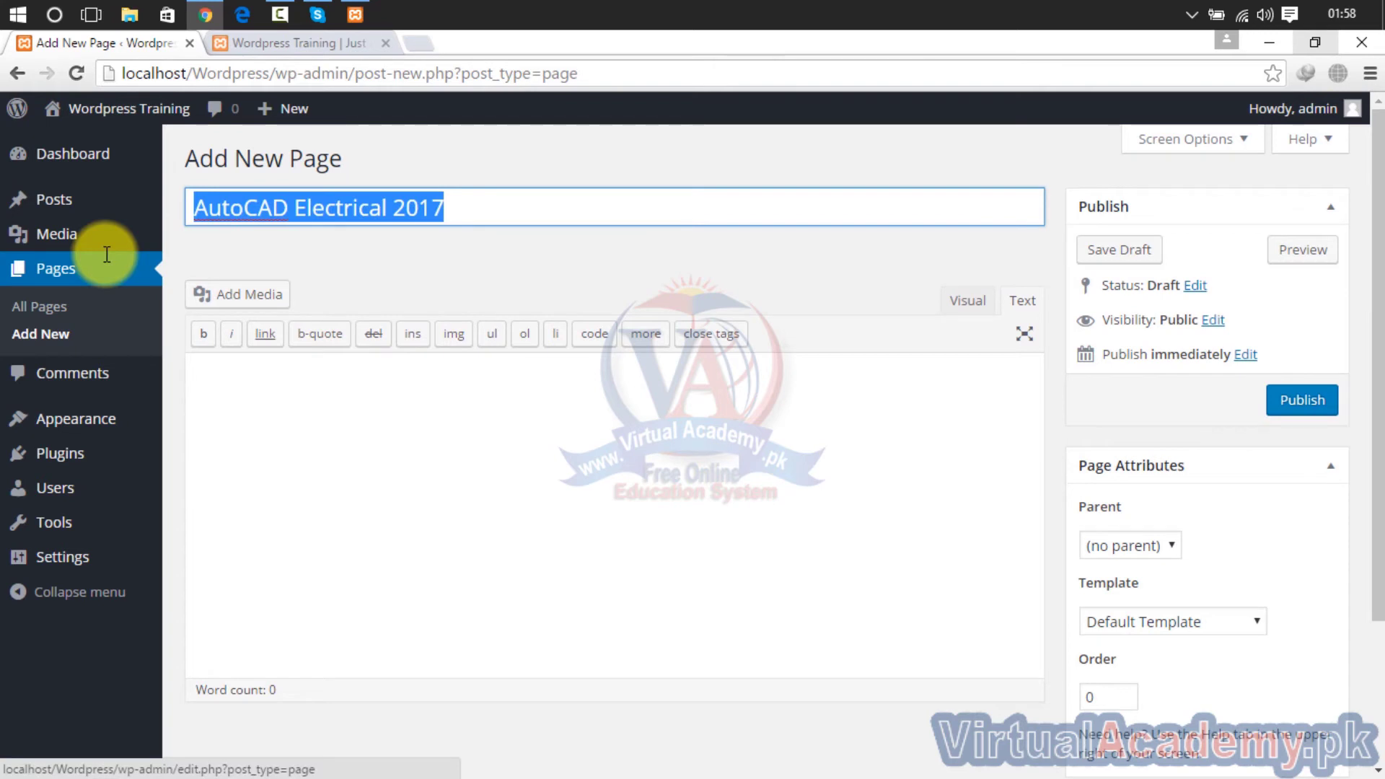
left_click(1329, 409)
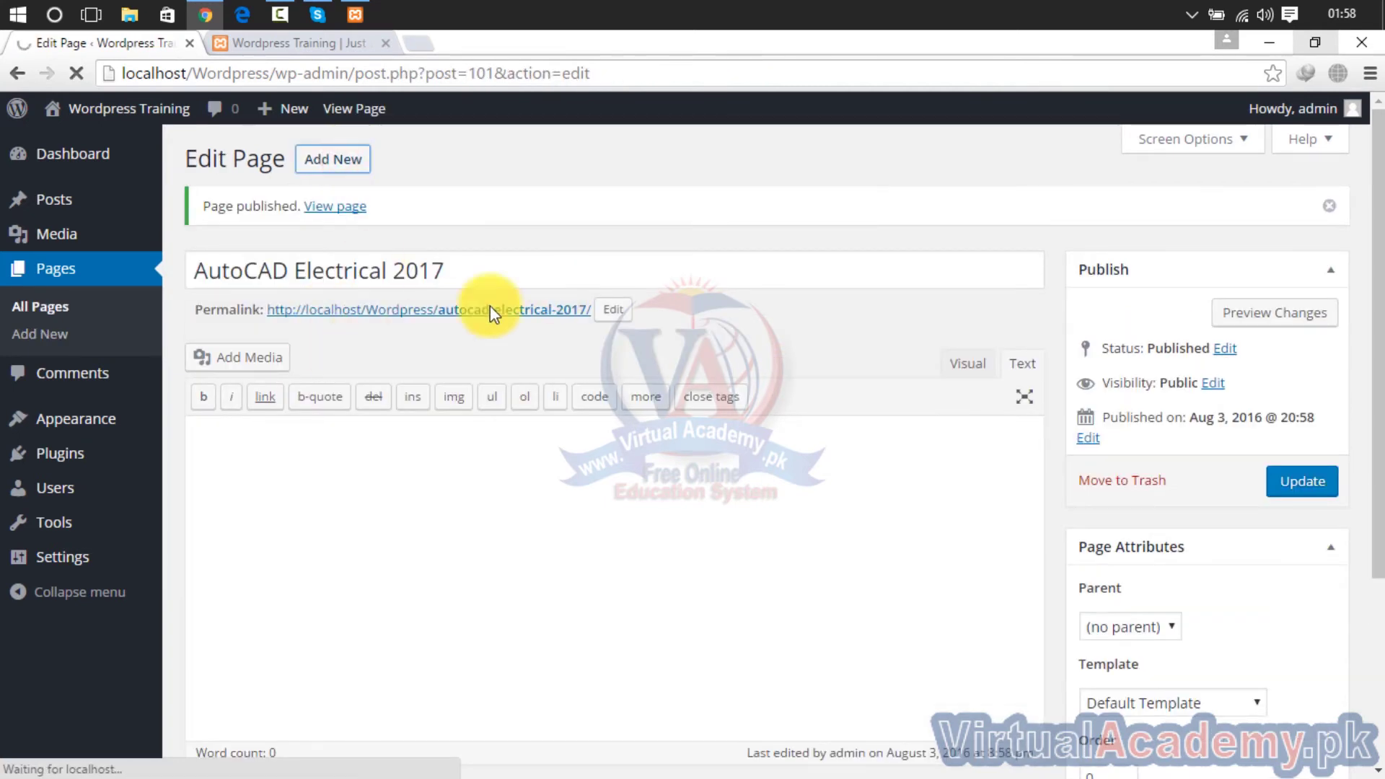
Create and publish two more pages, titled "AutoCAD Mechanical 2017" and "AutoCAD Architecture 2017", basing the first title on the copied one.
left_click(442, 208)
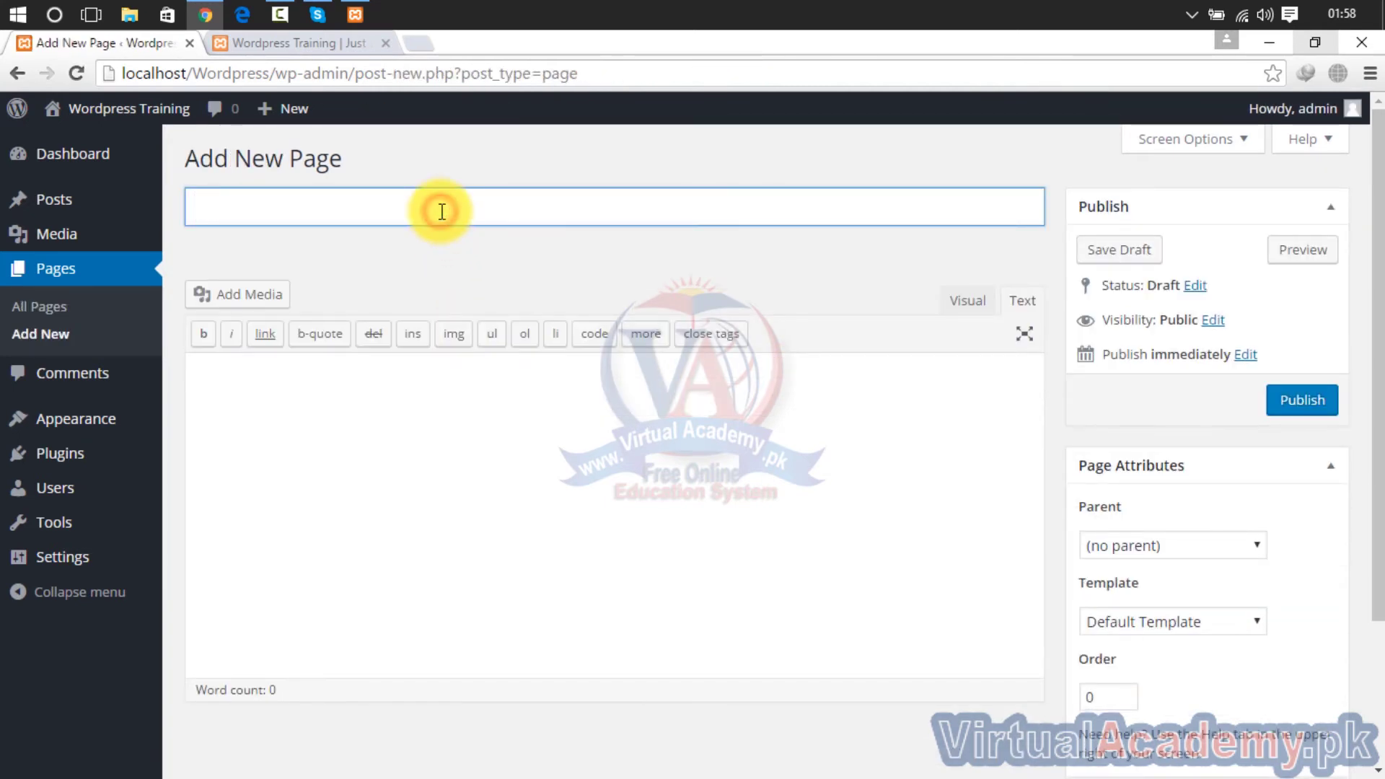
key("ctrl+v")
left_click_drag(454, 210, 305, 209)
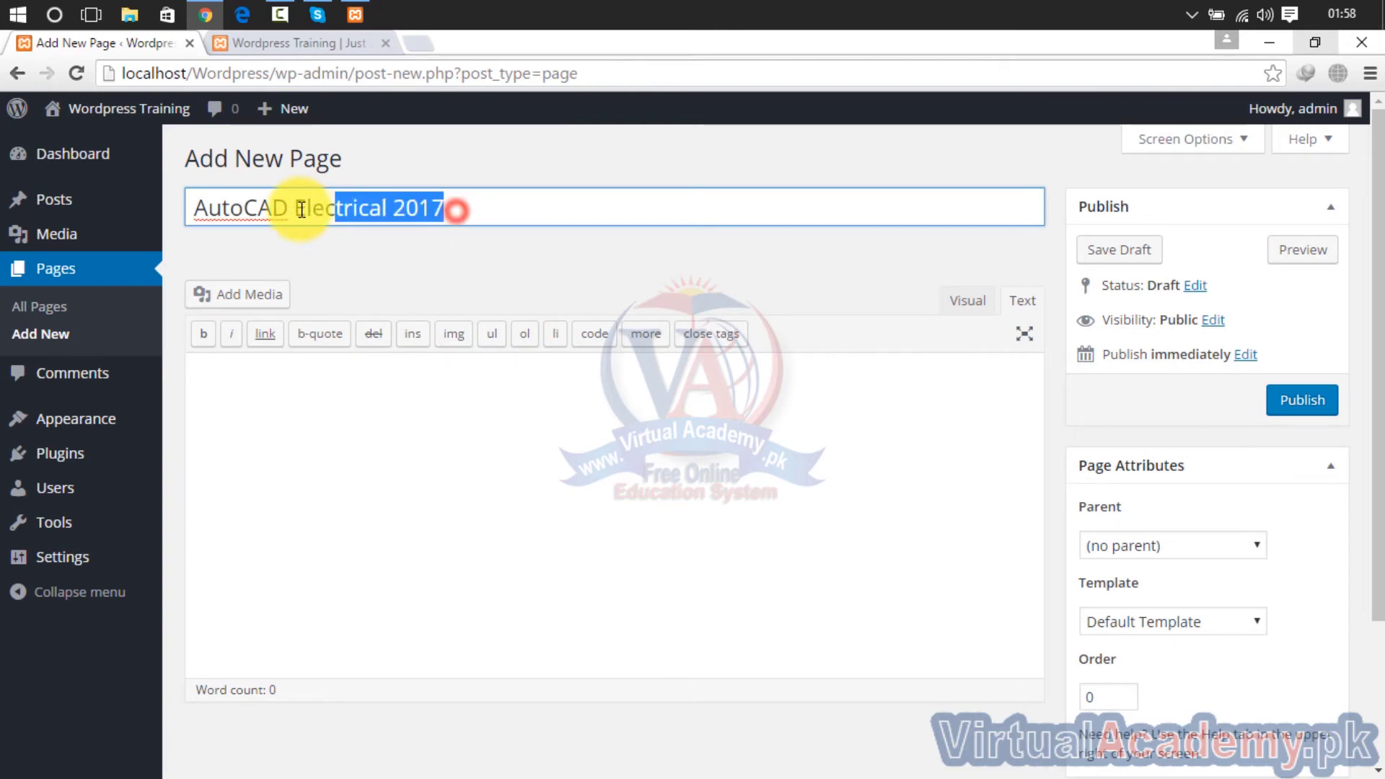
left_click(388, 208)
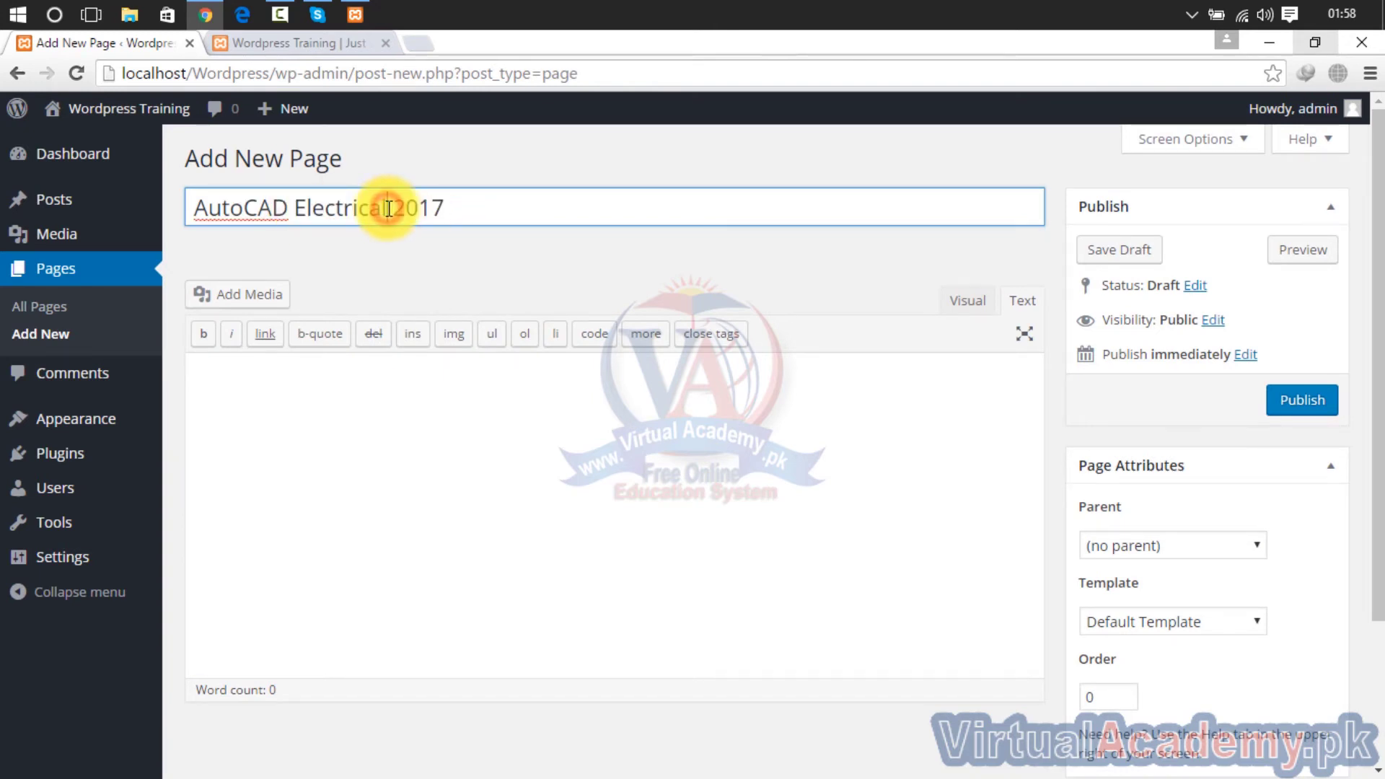
left_click(1284, 399)
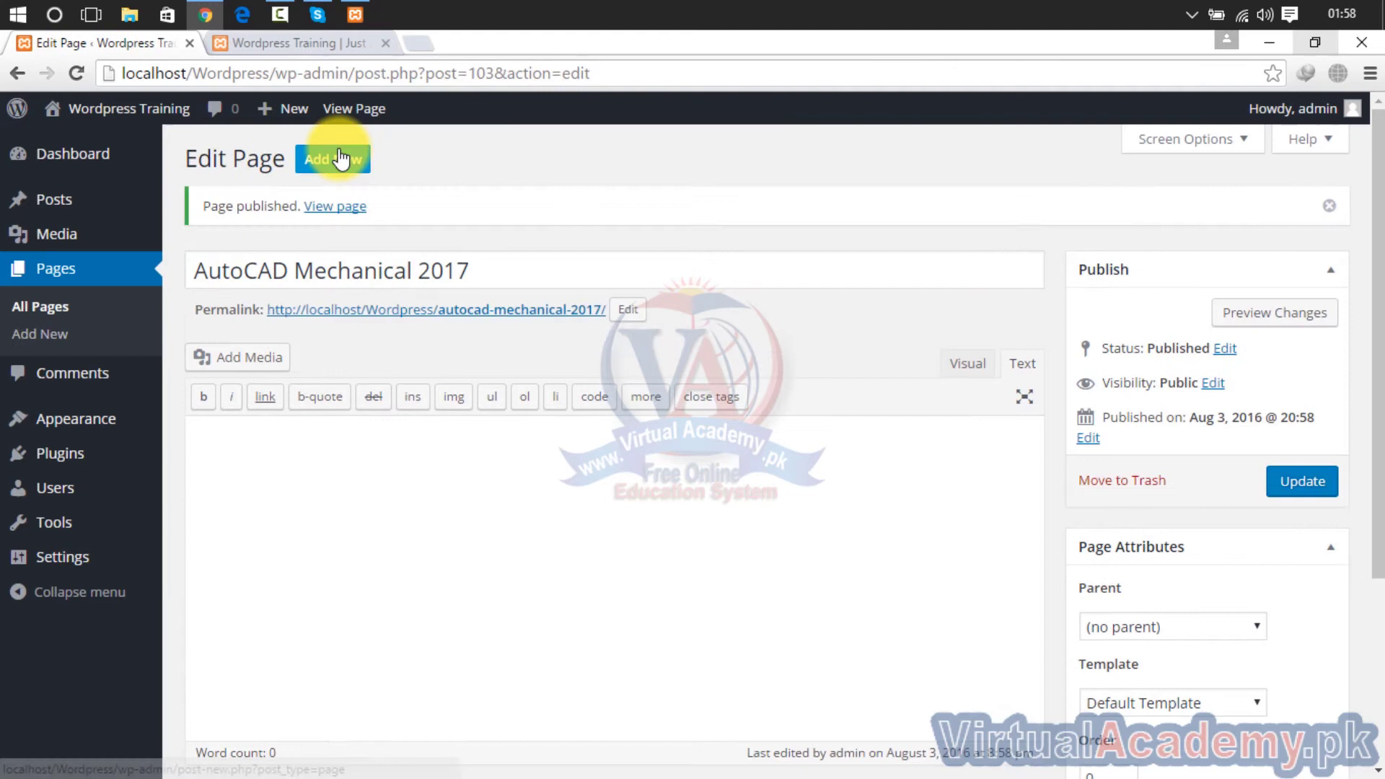
left_click(339, 158)
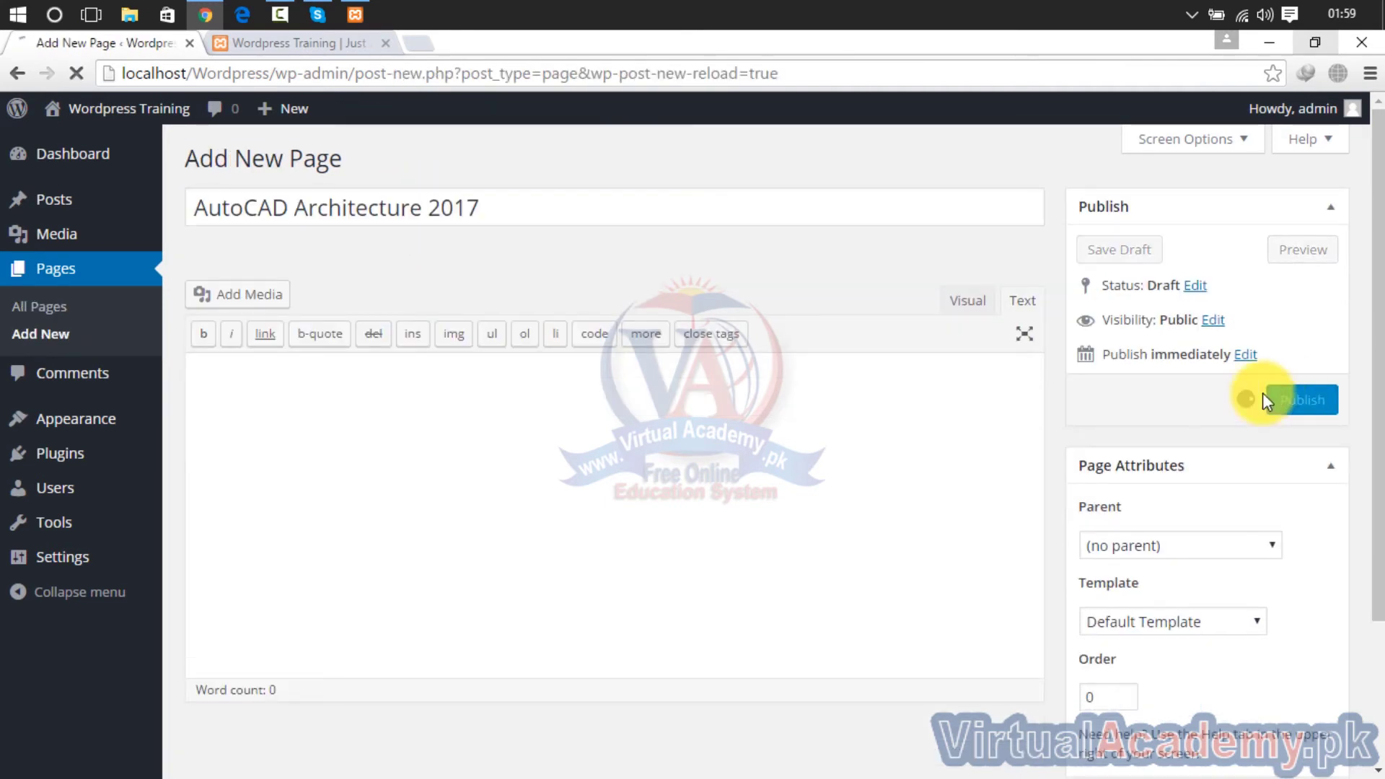
left_click(1264, 396)
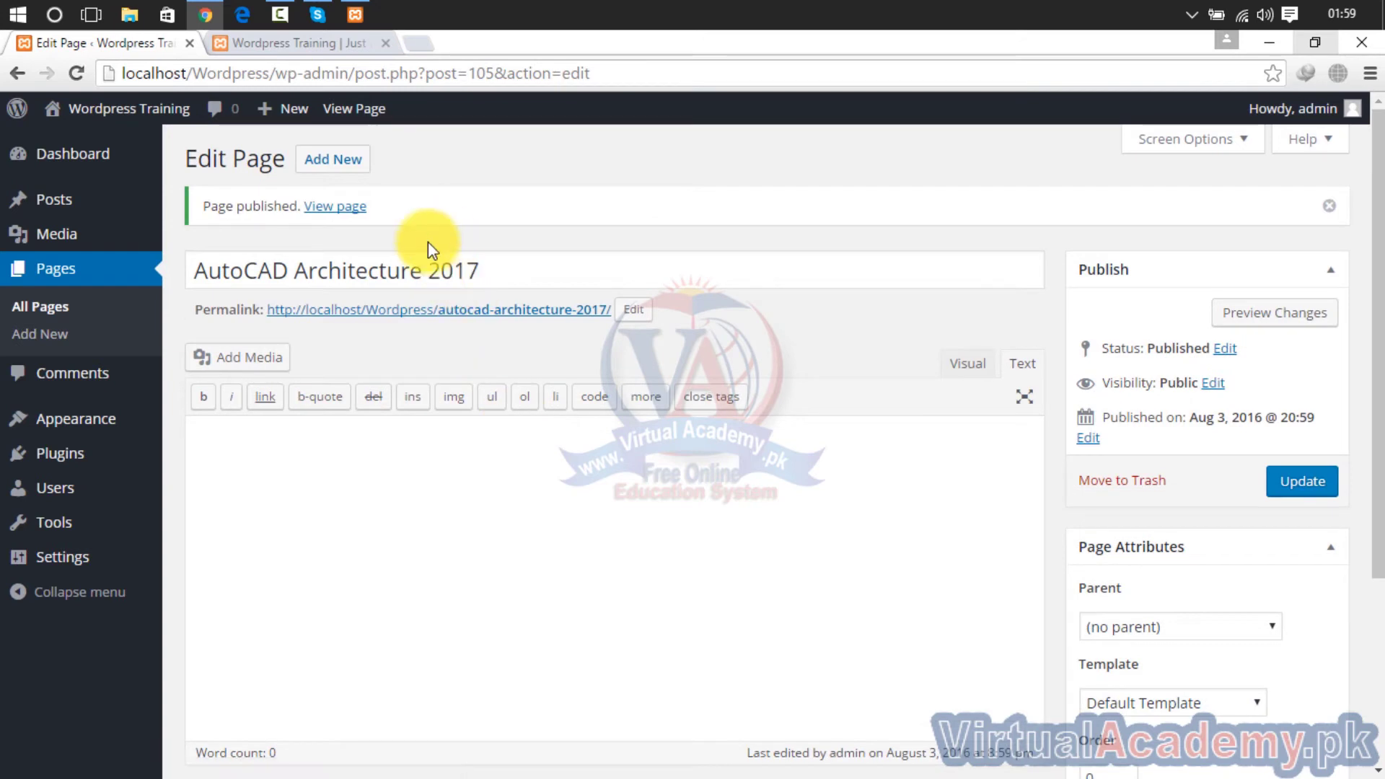
Add a new page titled "Graphic designing" and publish it.
left_click(337, 158)
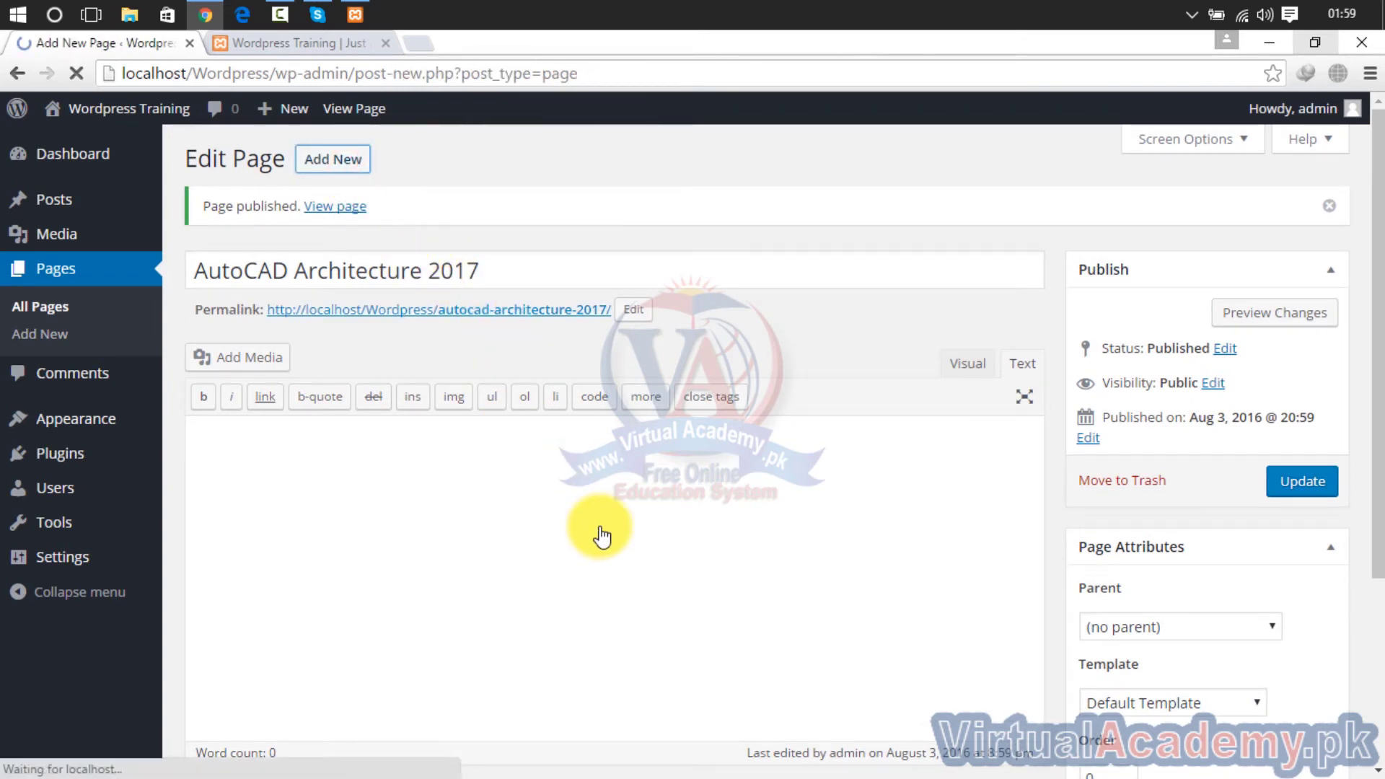
left_click(488, 219)
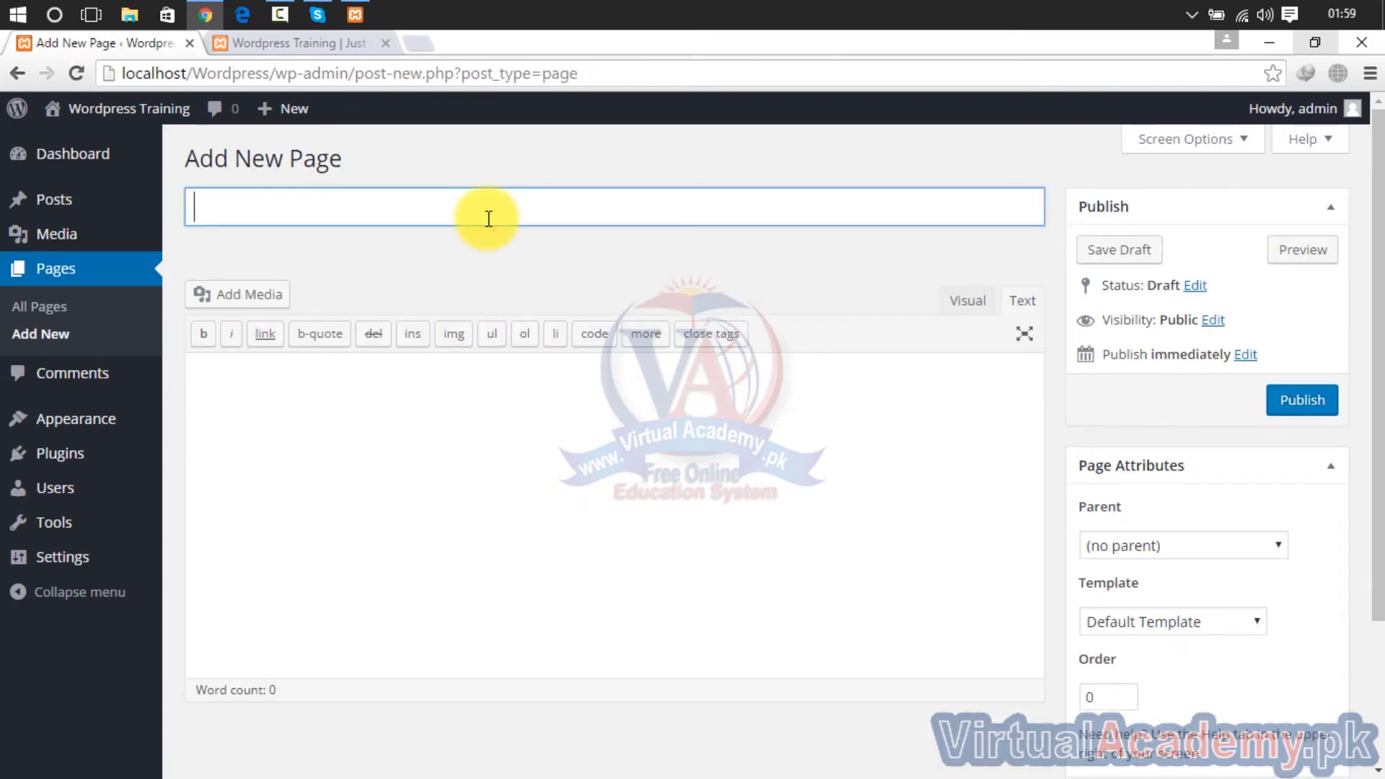
type("Graphic designing")
left_click(1281, 410)
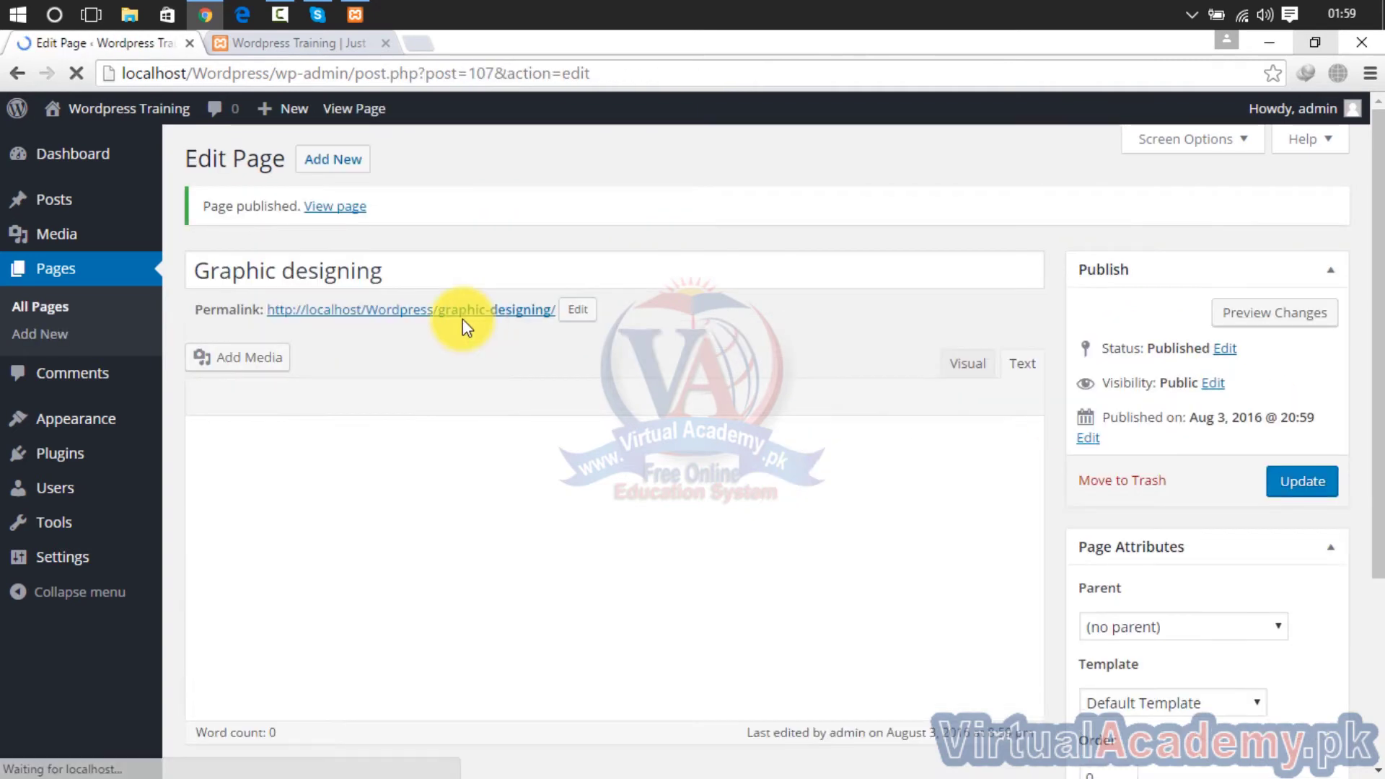
Create a page titled "Photoshop" and publish it.
left_click(354, 160)
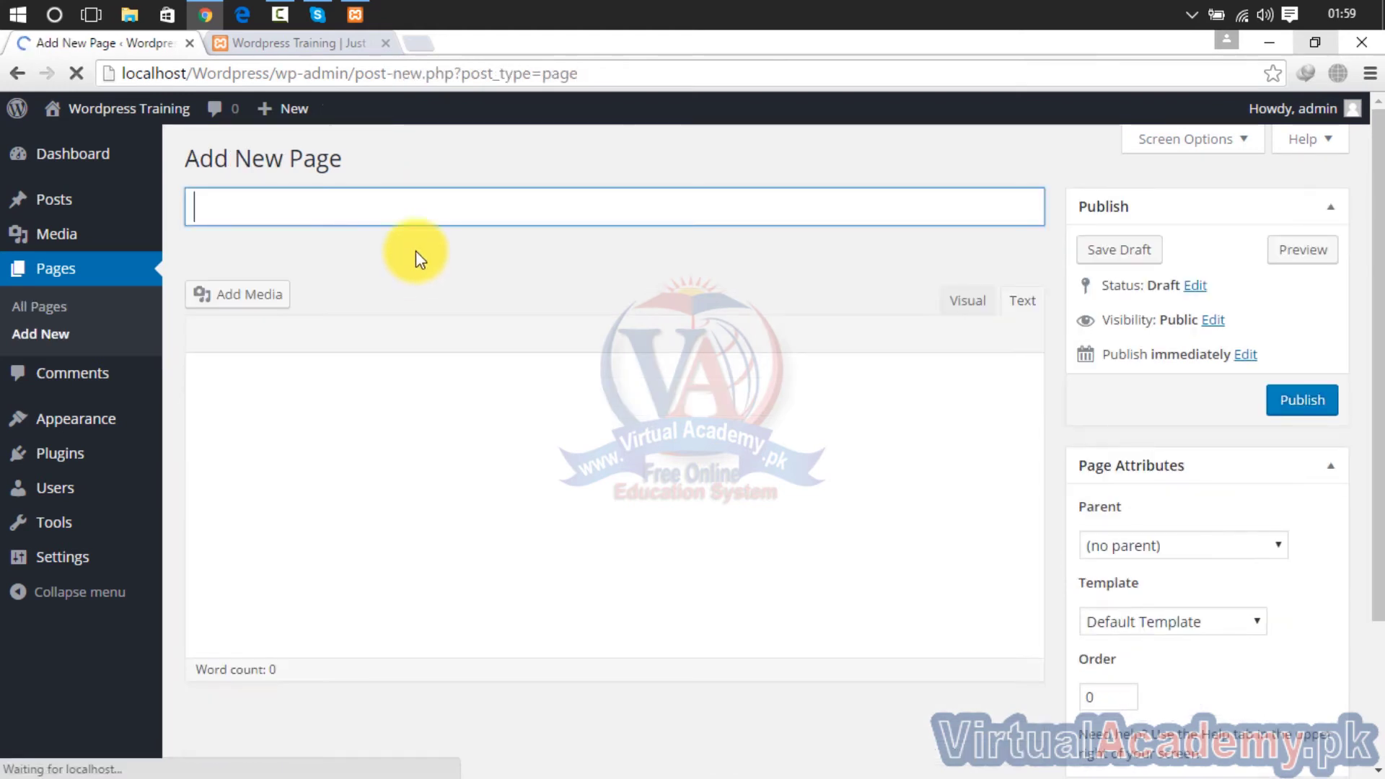
left_click(413, 213)
type("Photoshop")
left_click(1291, 401)
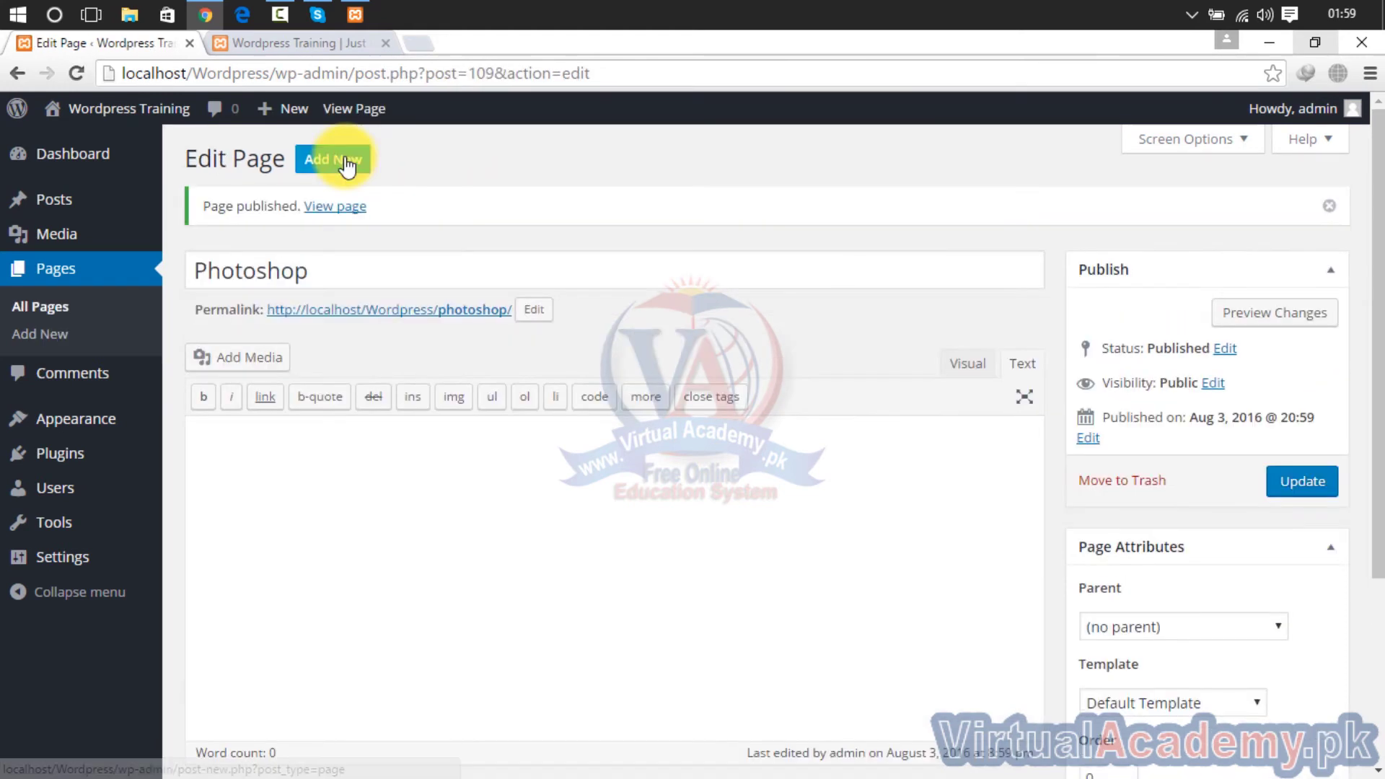
Add a page titled "Coral Draw" and publish it.
left_click(333, 160)
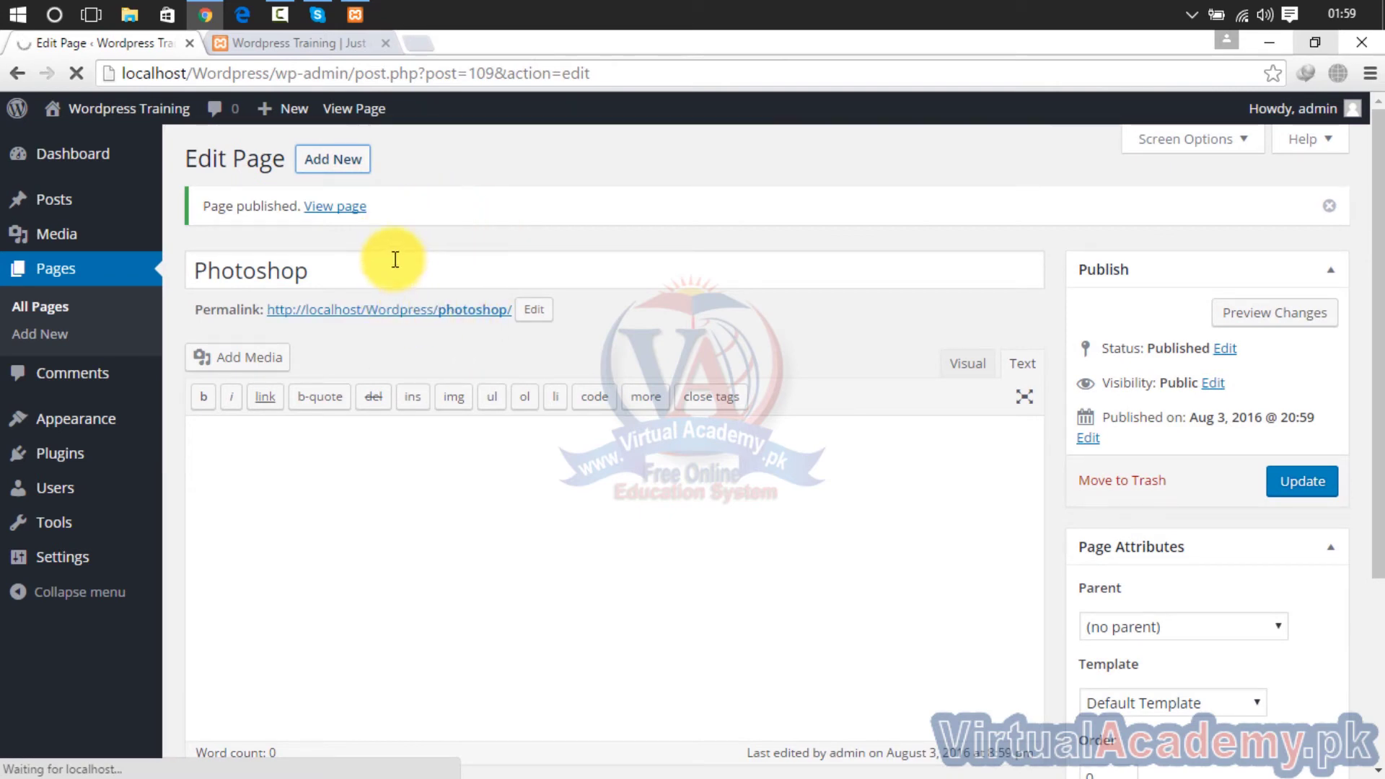
left_click(336, 164)
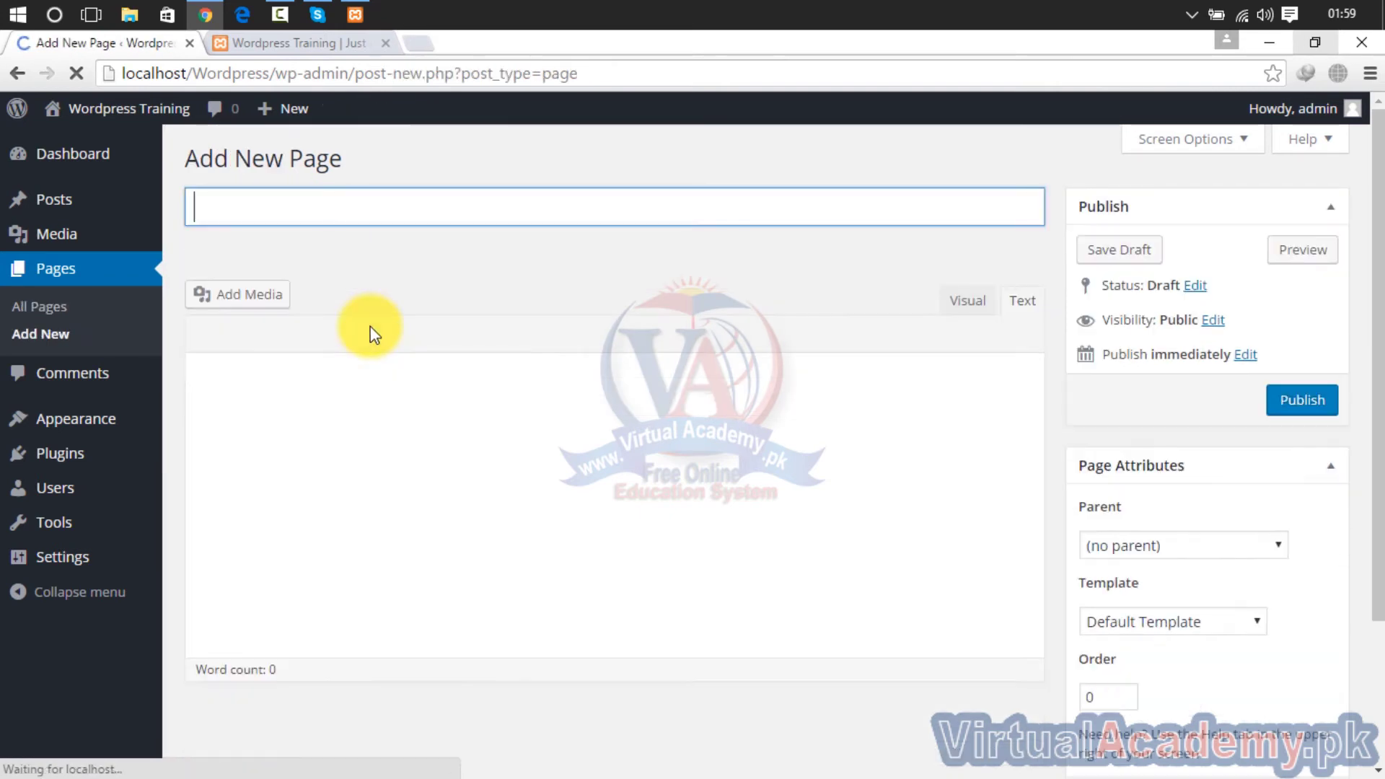
left_click(348, 211)
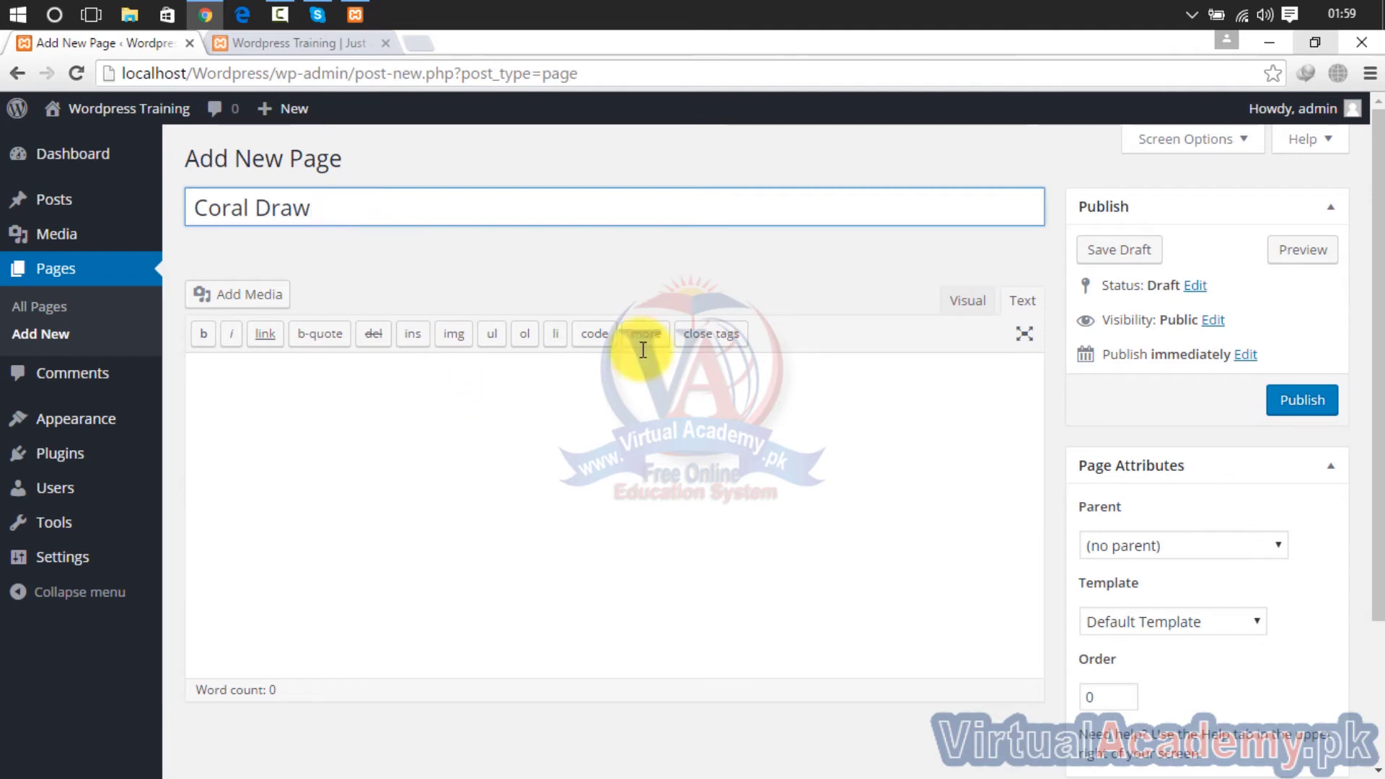
left_click(1299, 400)
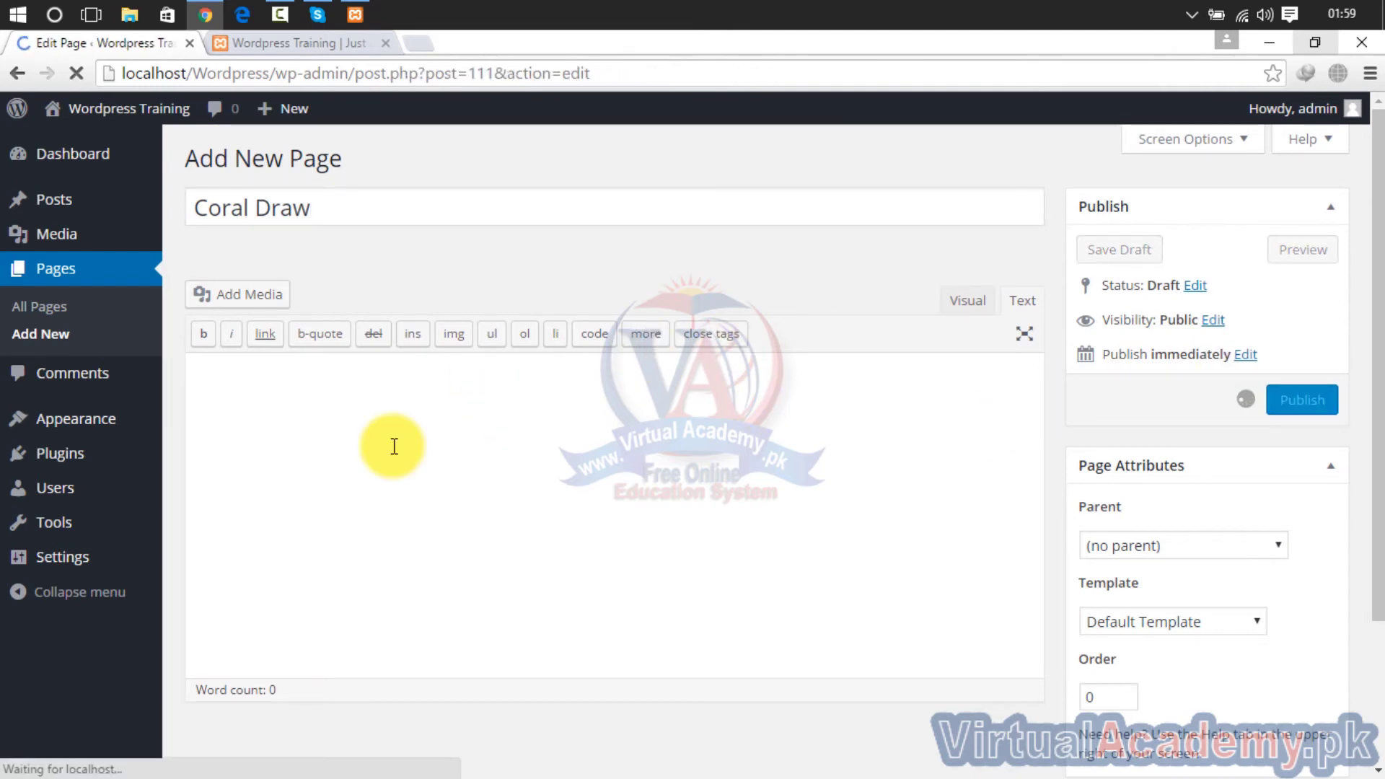
Create a page titled "Microsoft Office" and publish it.
left_click(342, 164)
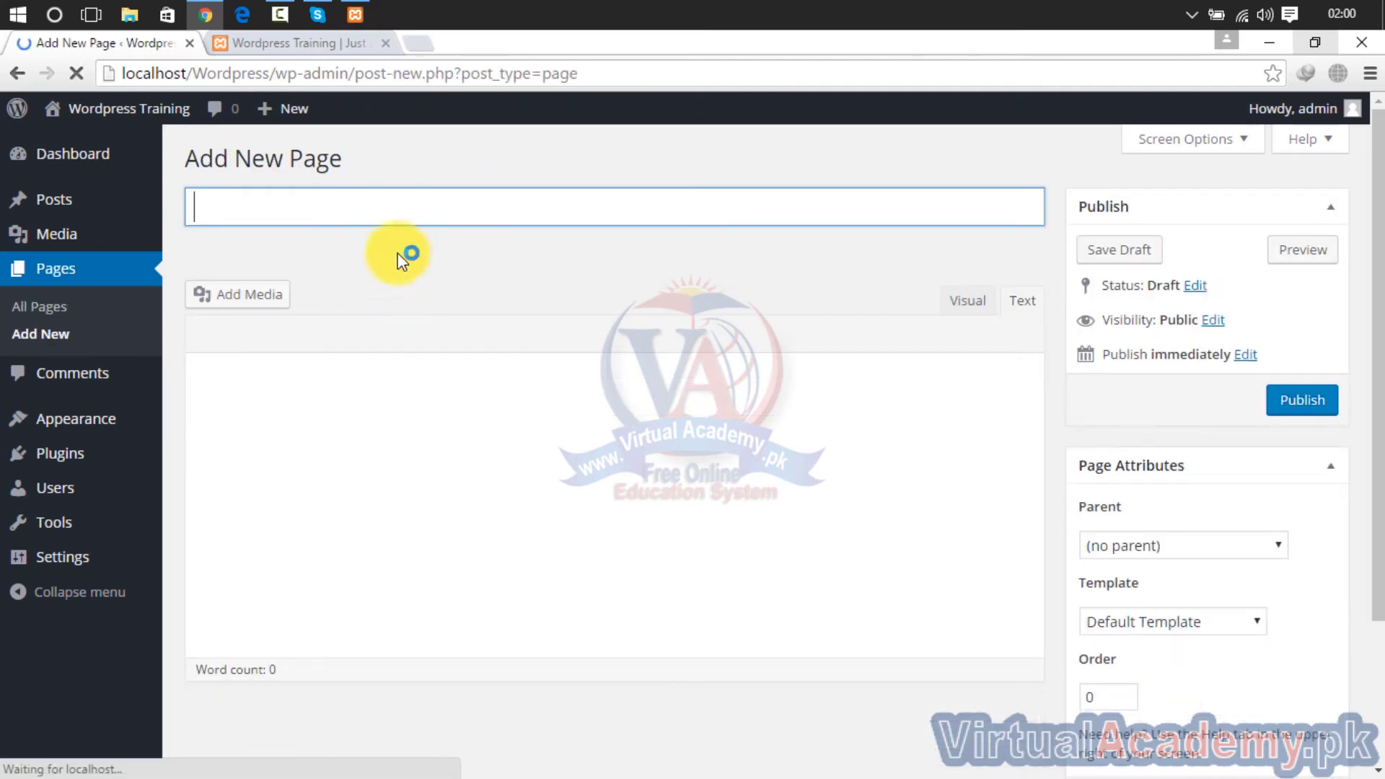
type("Microsoft Office")
left_click(1307, 399)
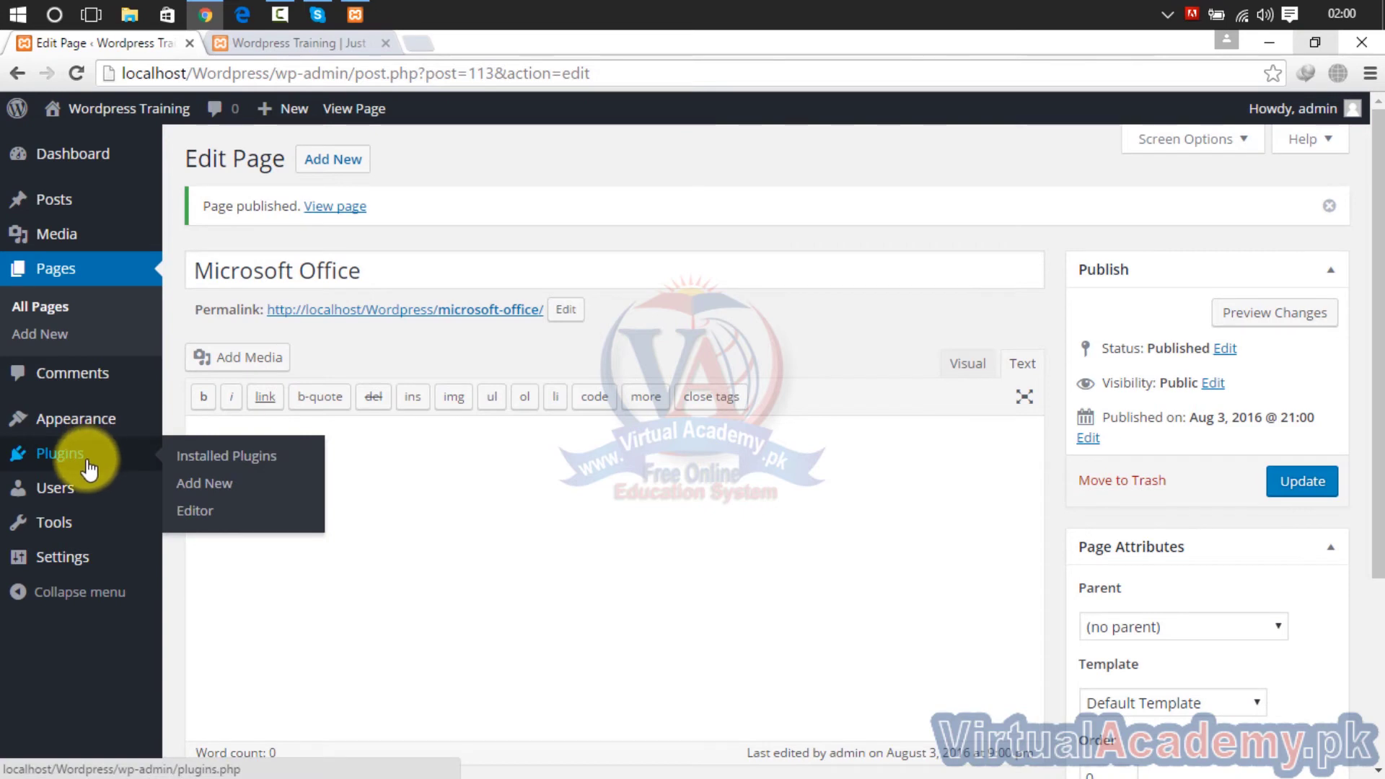
Add all existing pages to Menu 1, from Home and About us through the AutoCAD and course pages to Services.
mouse_move(115, 420)
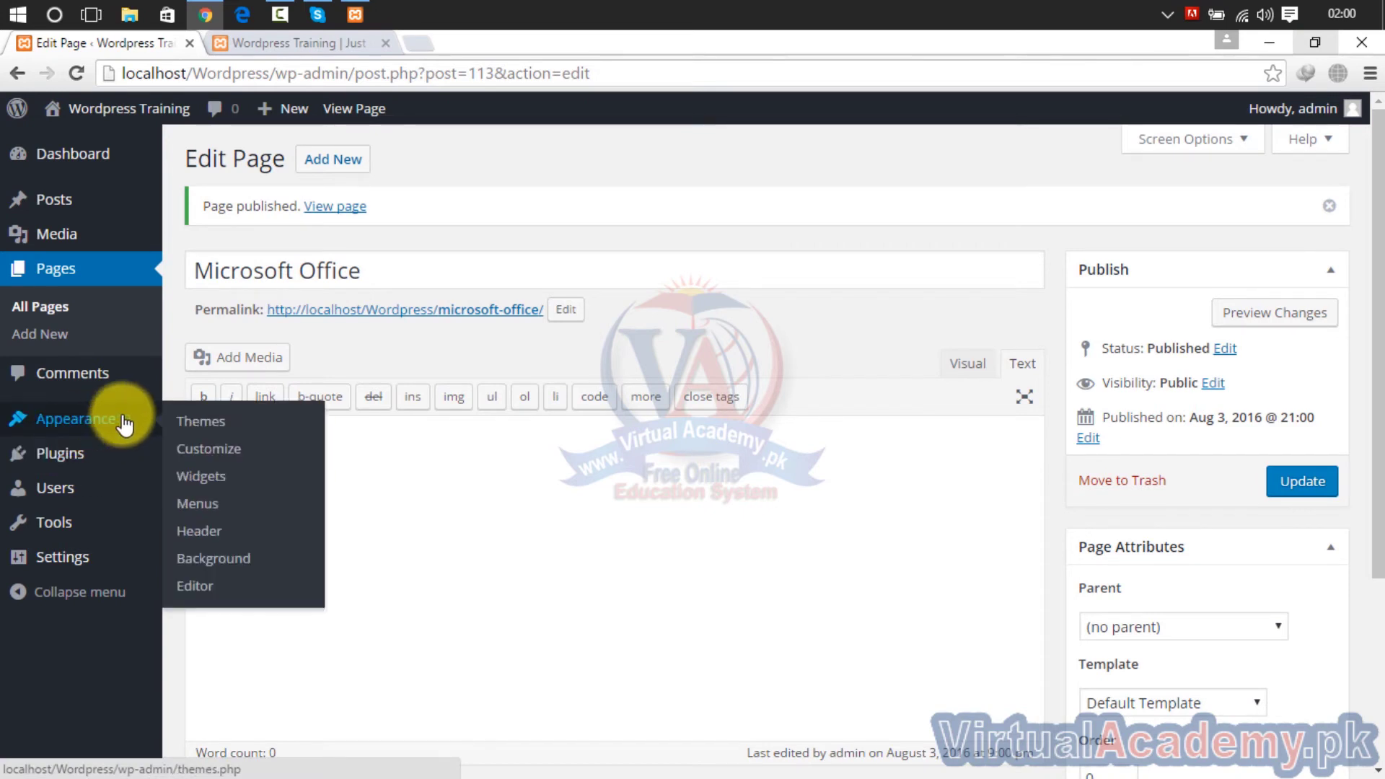
left_click(202, 503)
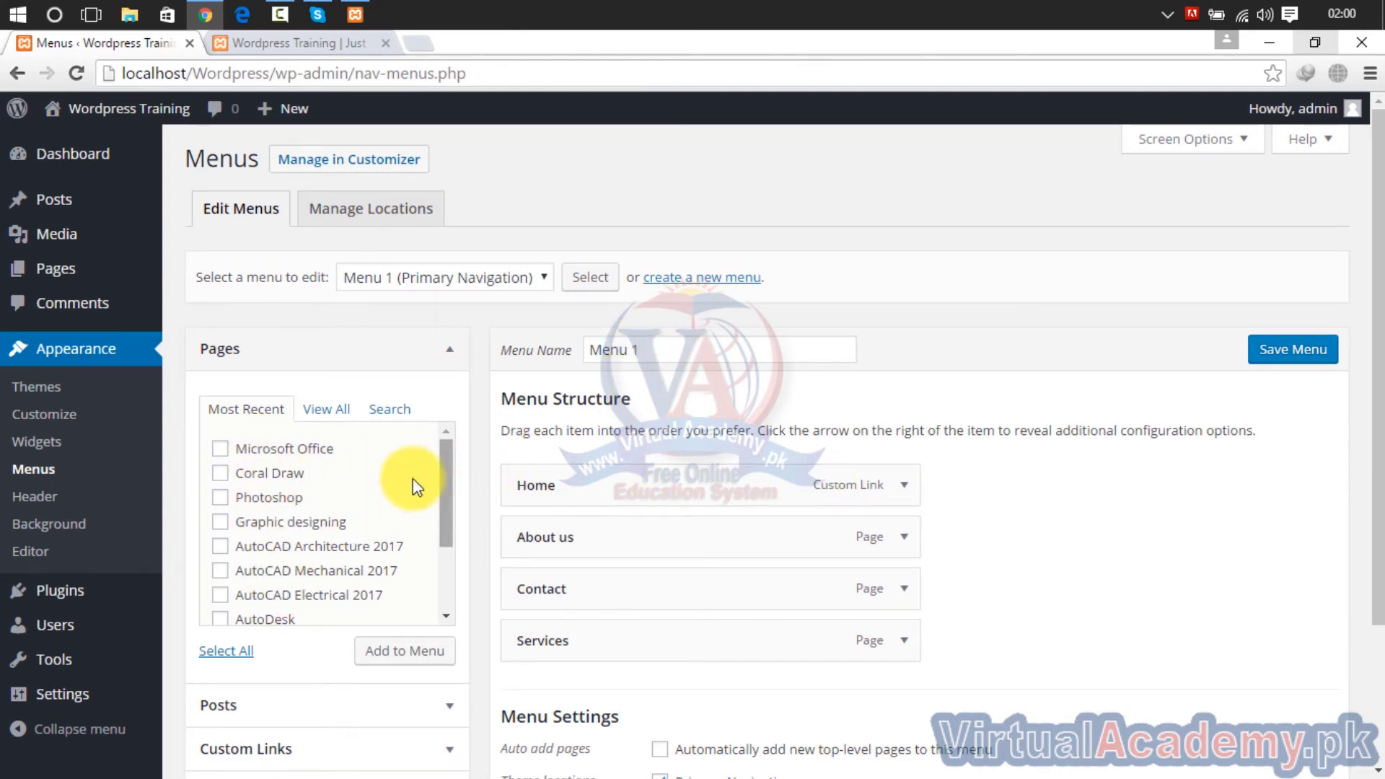
left_click(327, 410)
left_click(220, 449)
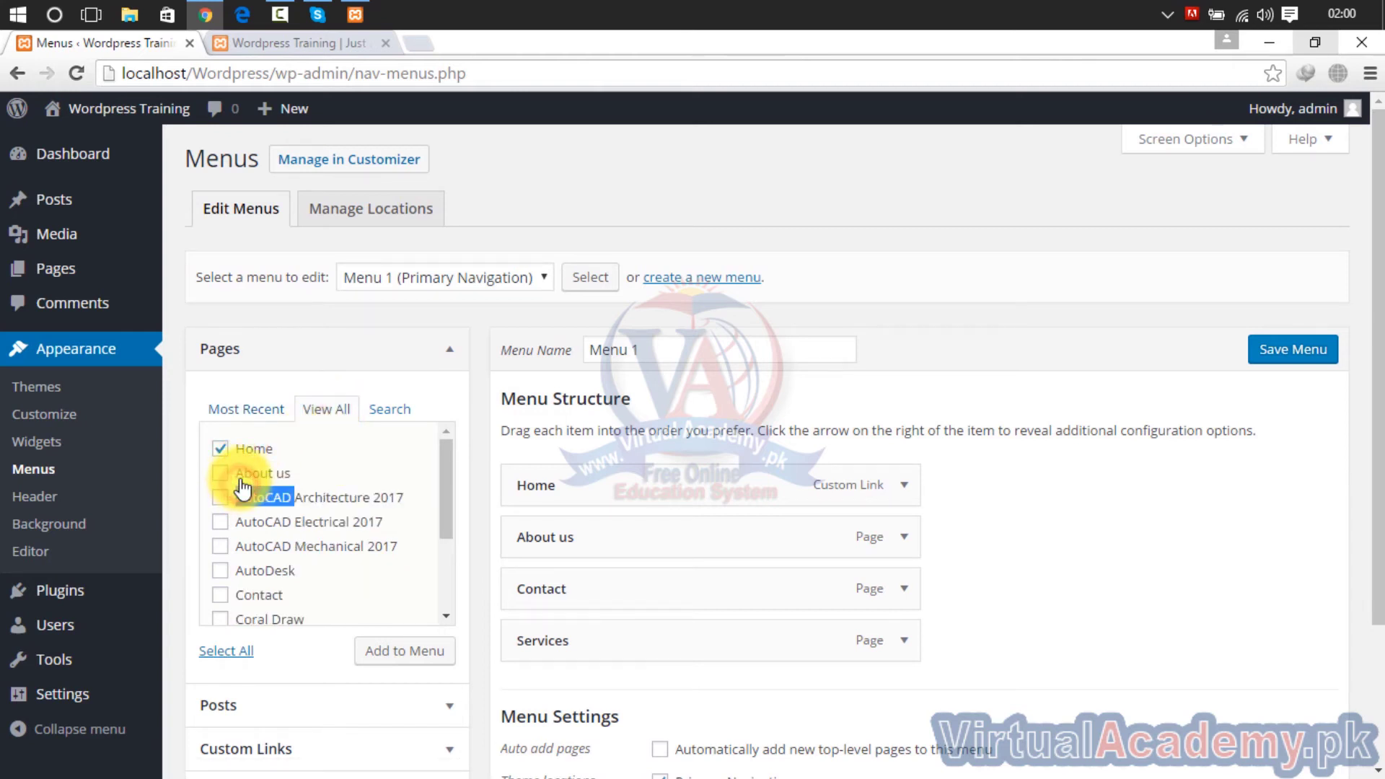
double_click(241, 476)
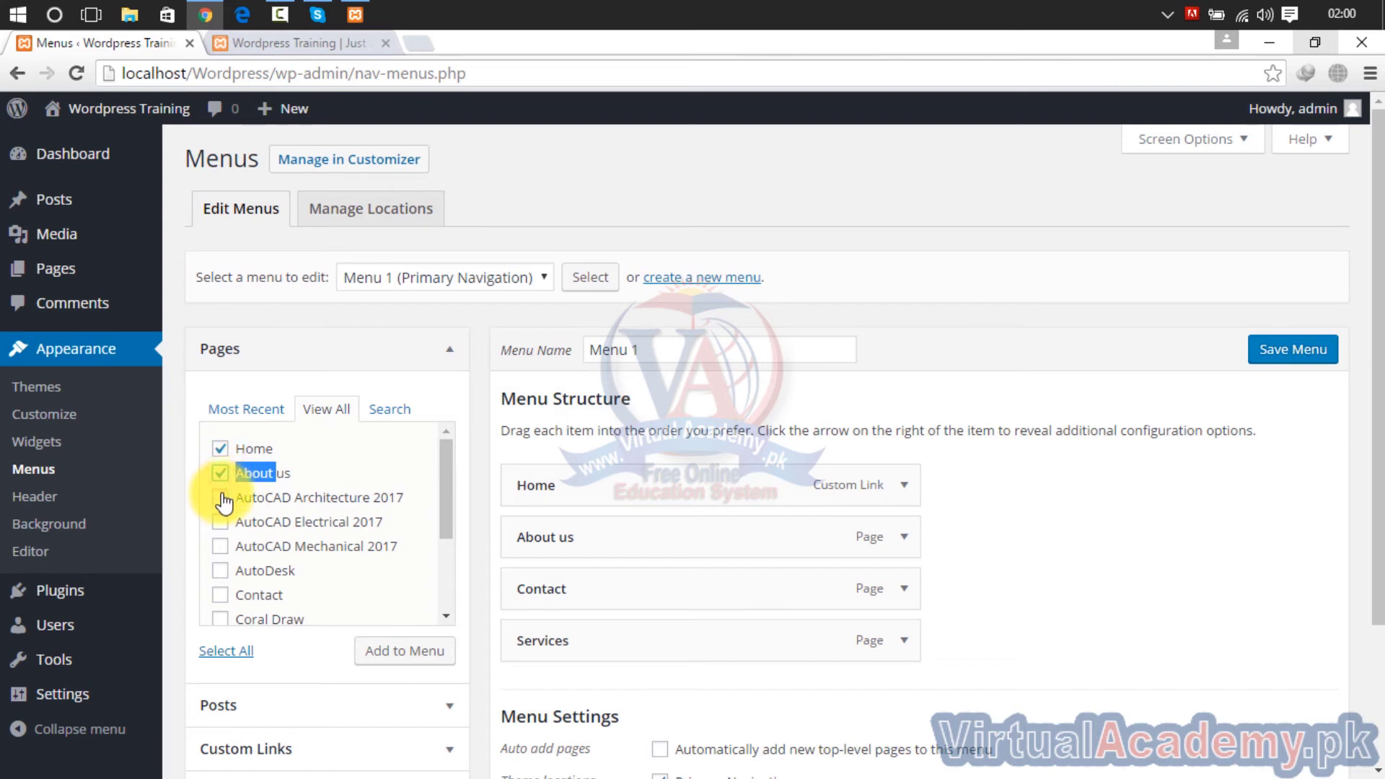
left_click(220, 546)
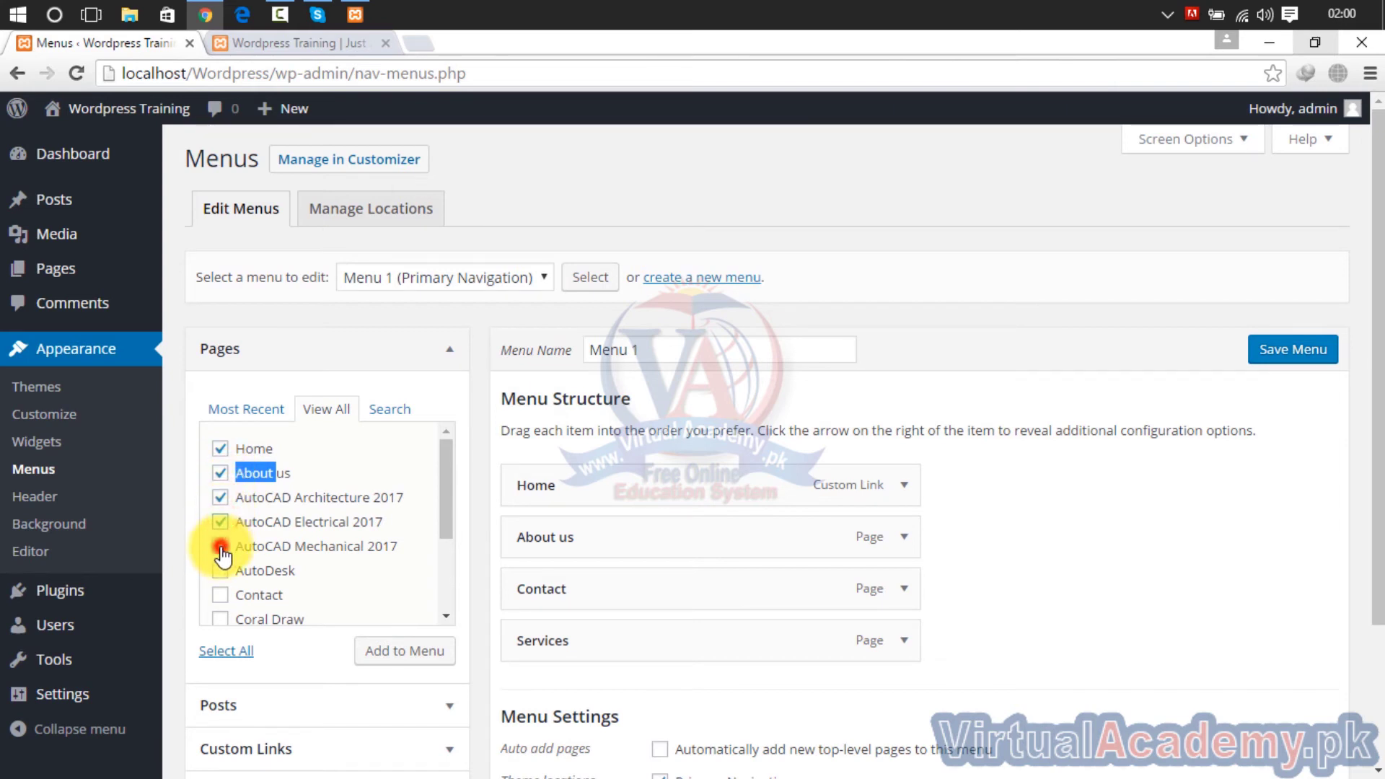
left_click(220, 595)
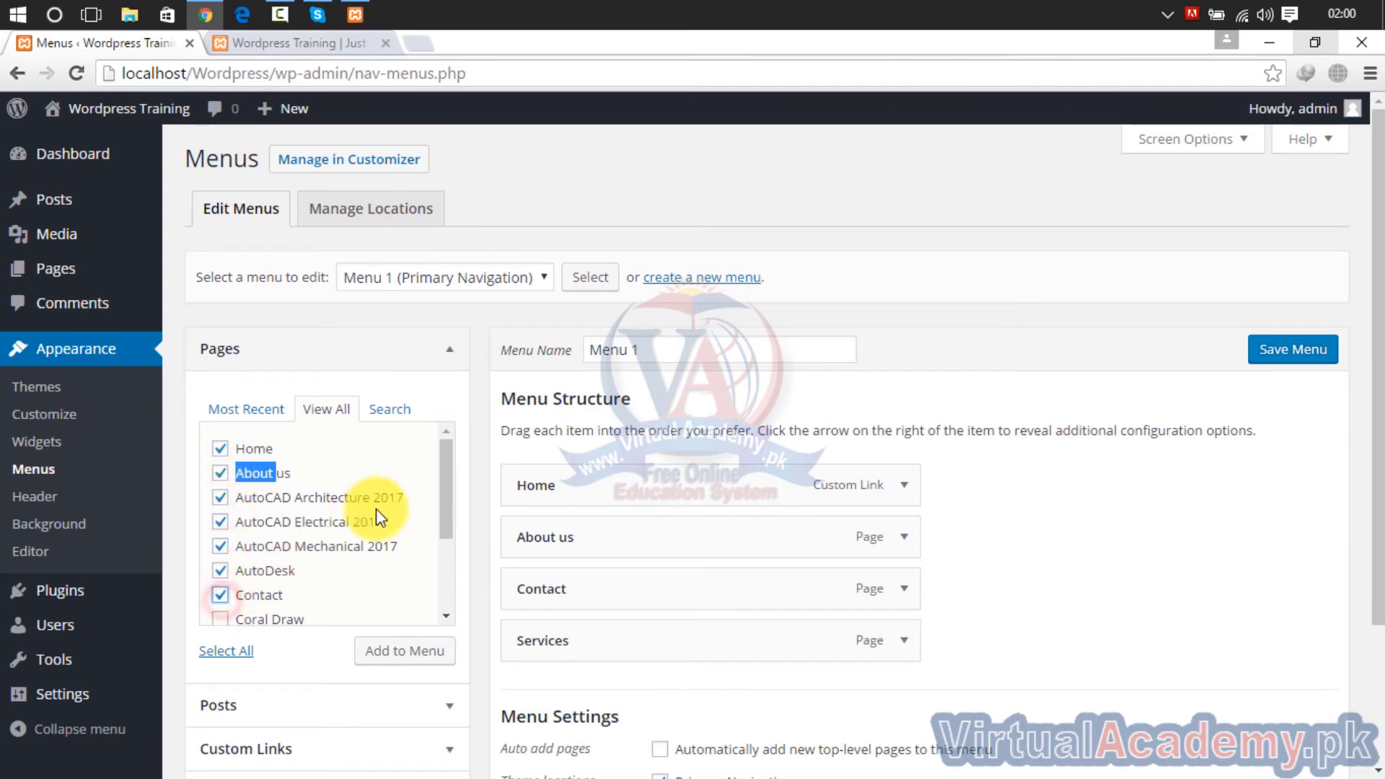
left_click_drag(448, 483, 434, 558)
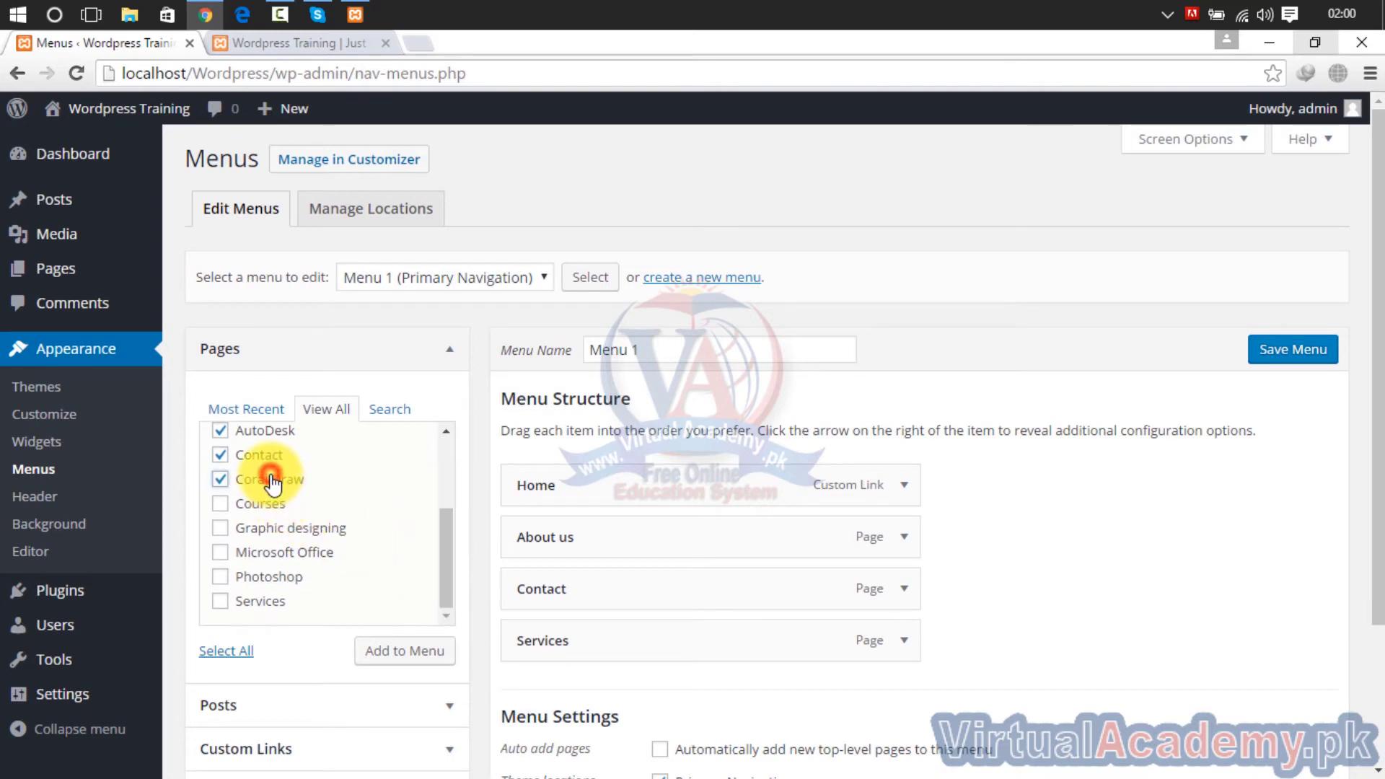
left_click(262, 505)
left_click(263, 534)
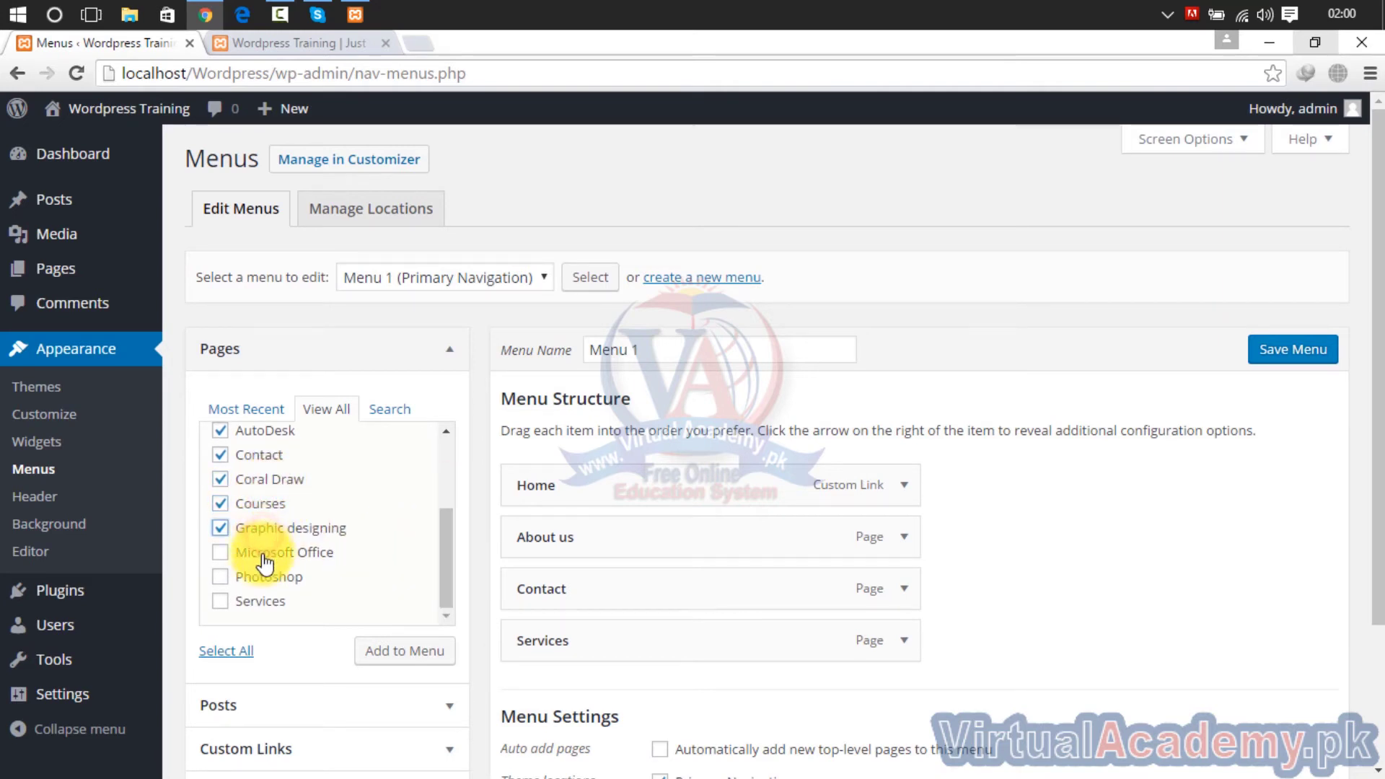
left_click(262, 557)
left_click(264, 577)
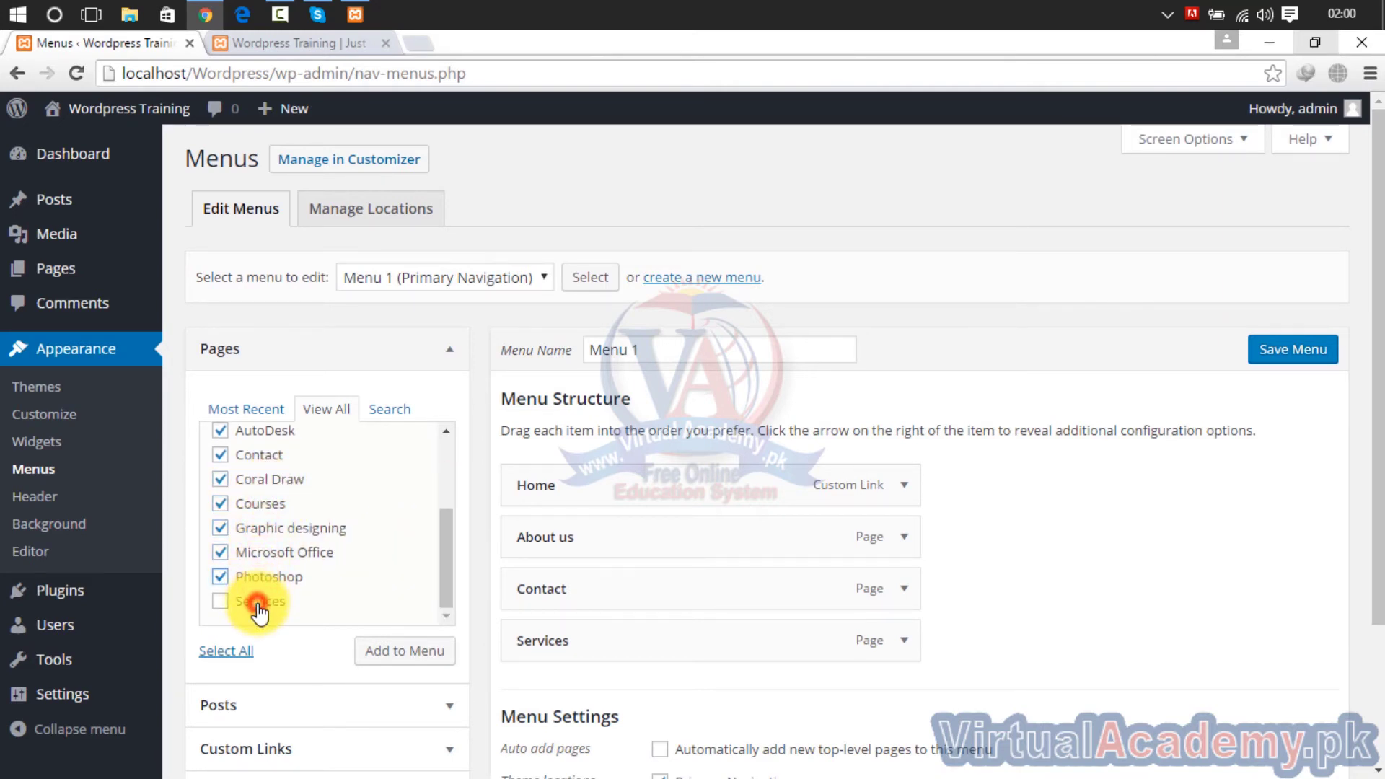
left_click(258, 606)
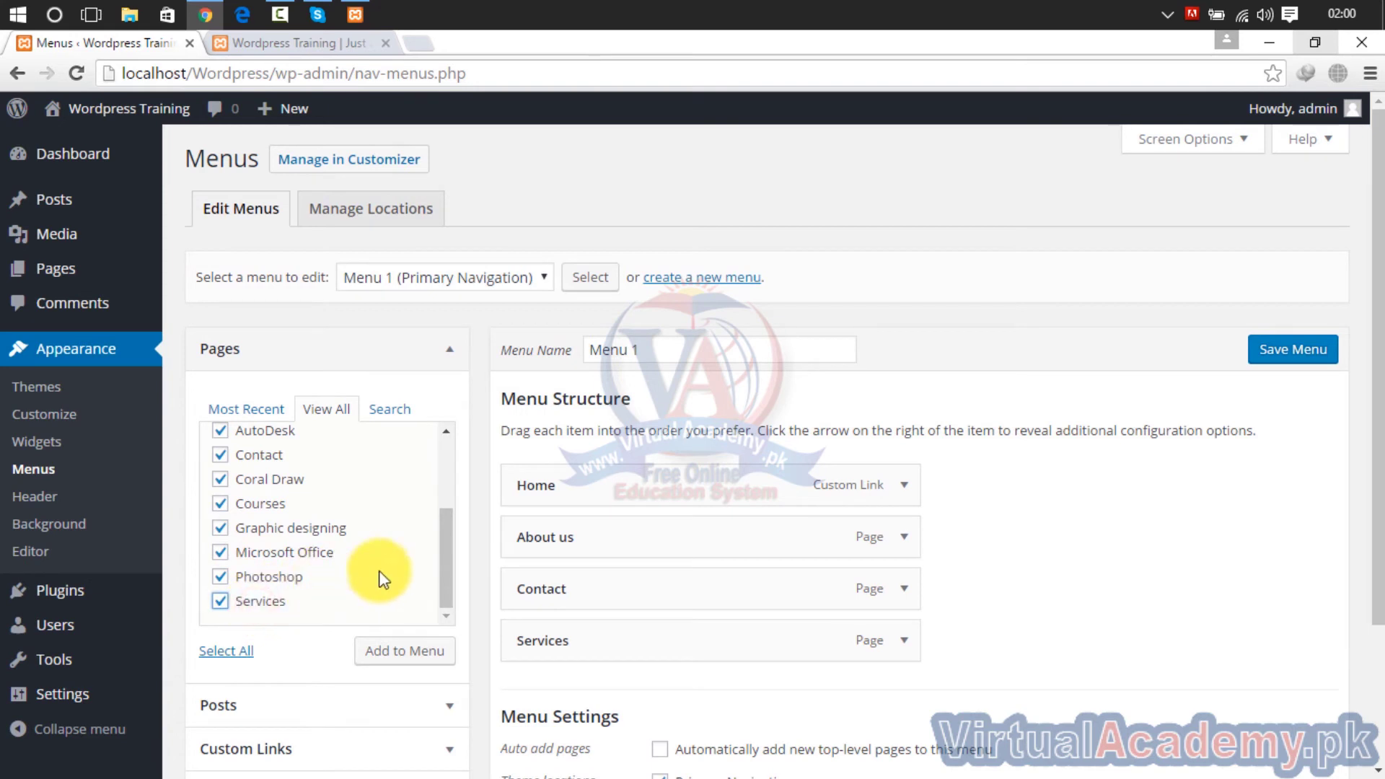
left_click(411, 657)
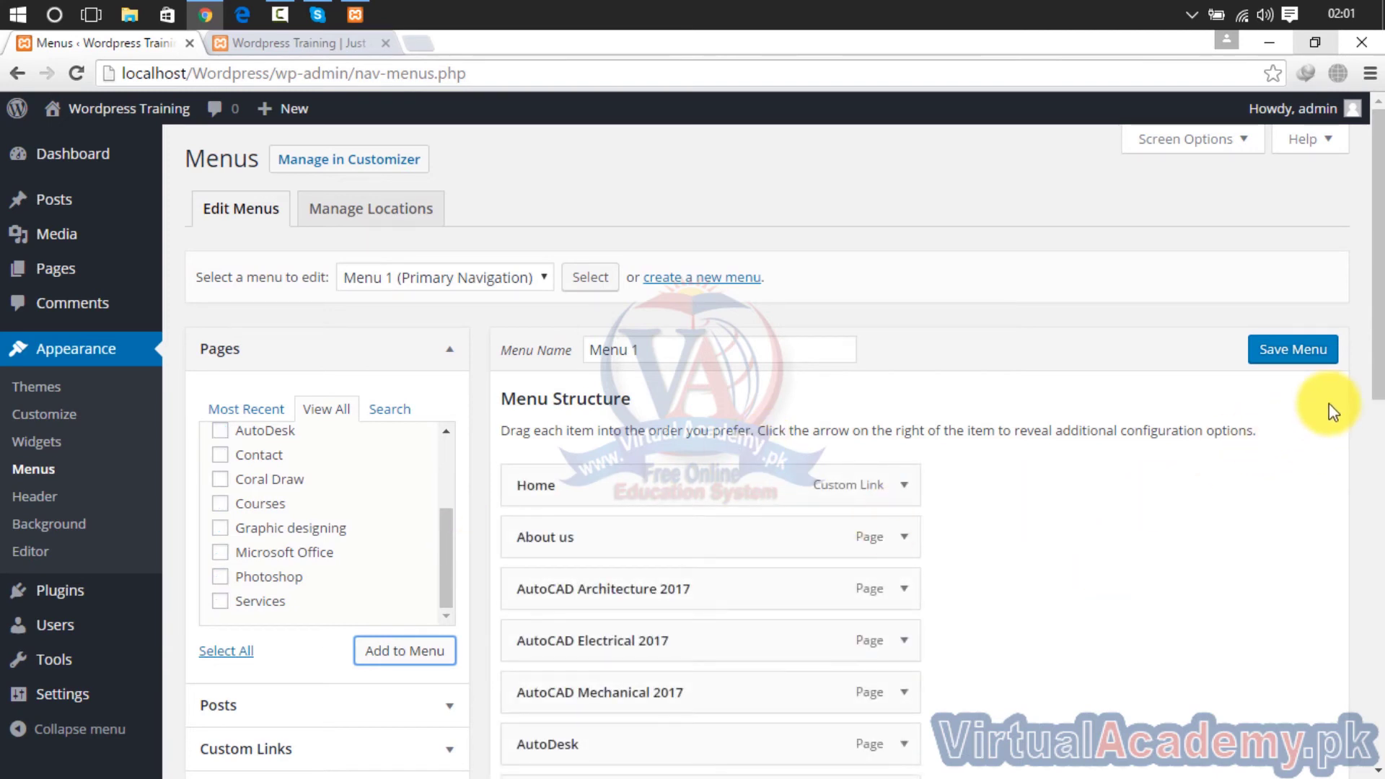
Review the expanded menu structure and examine the URL and navigation label of the duplicate Home custom link near its end.
left_click_drag(1375, 305, 1369, 628)
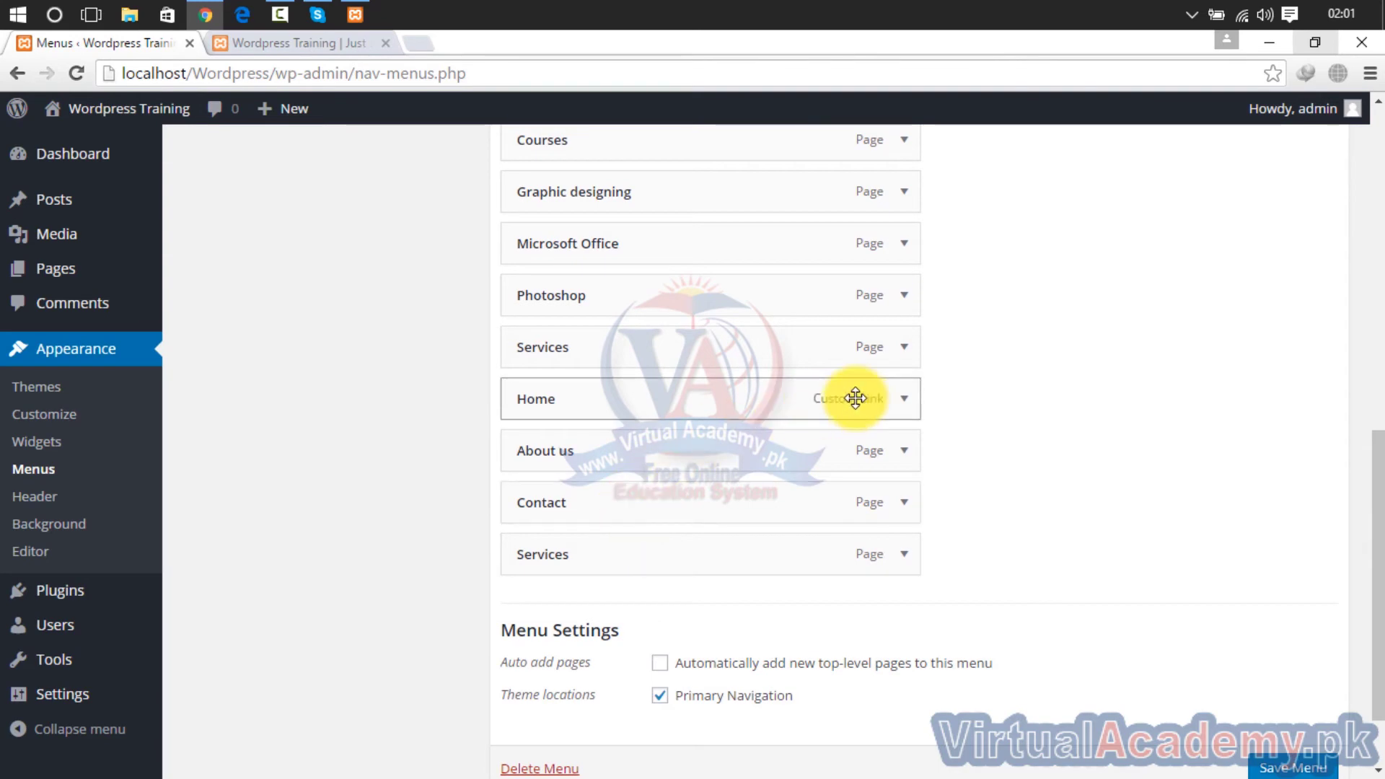
left_click_drag(1378, 495, 1380, 346)
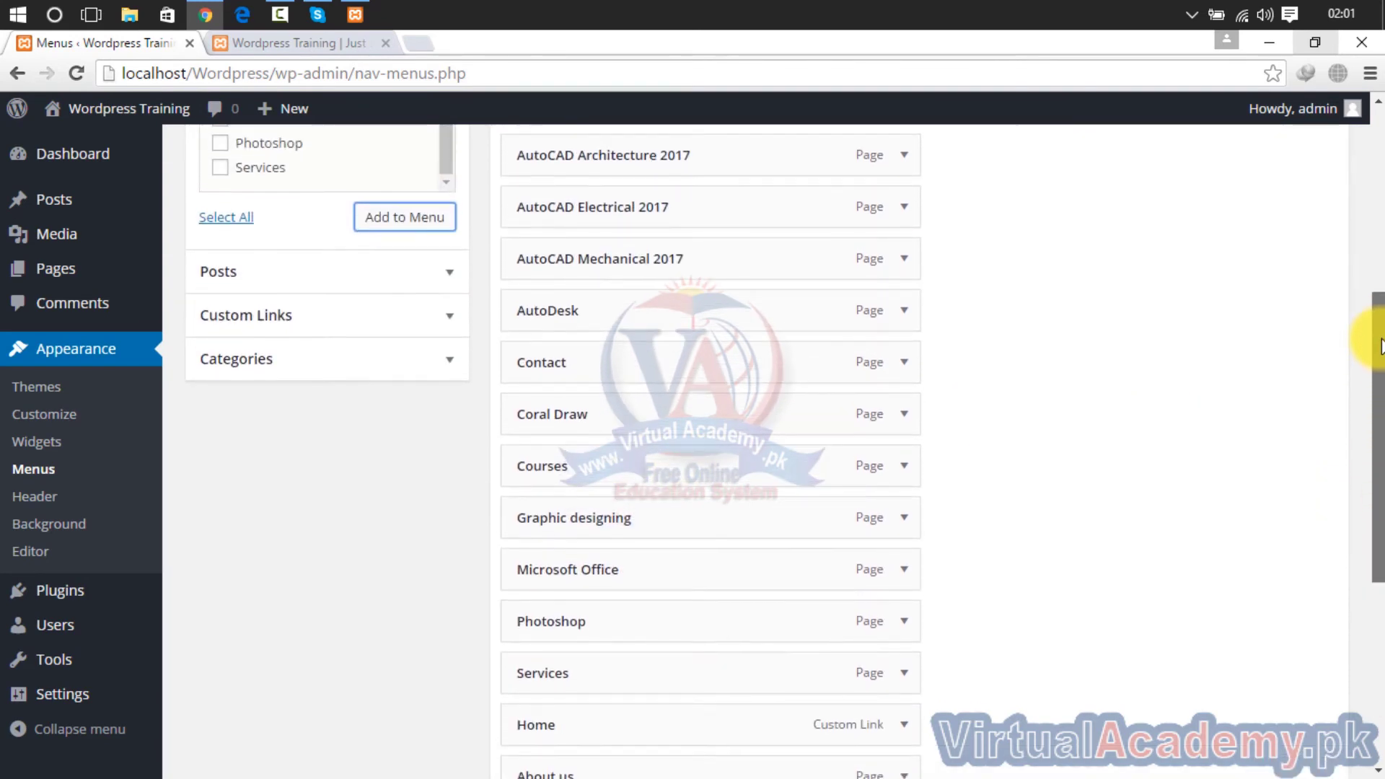
scroll(1374, 353, "up", 3)
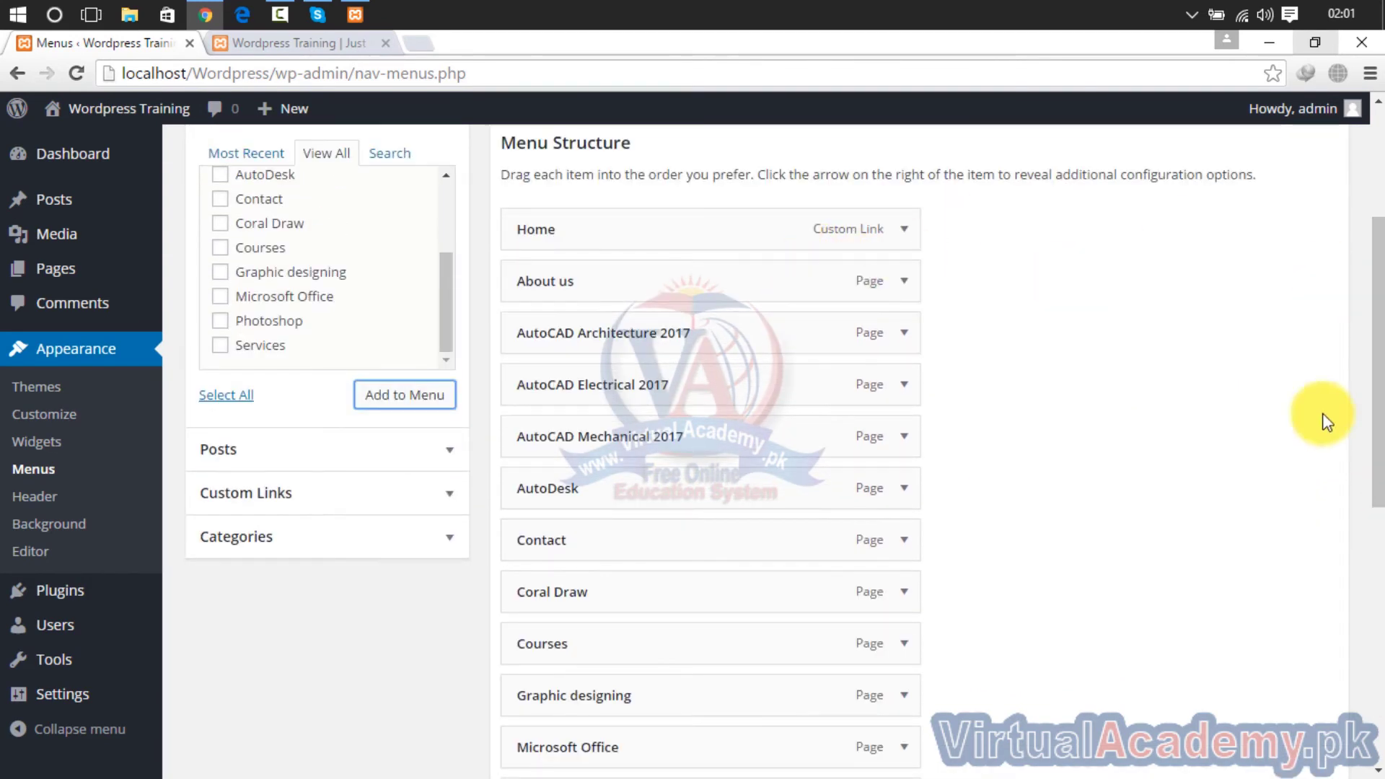
left_click_drag(1377, 386, 897, 514)
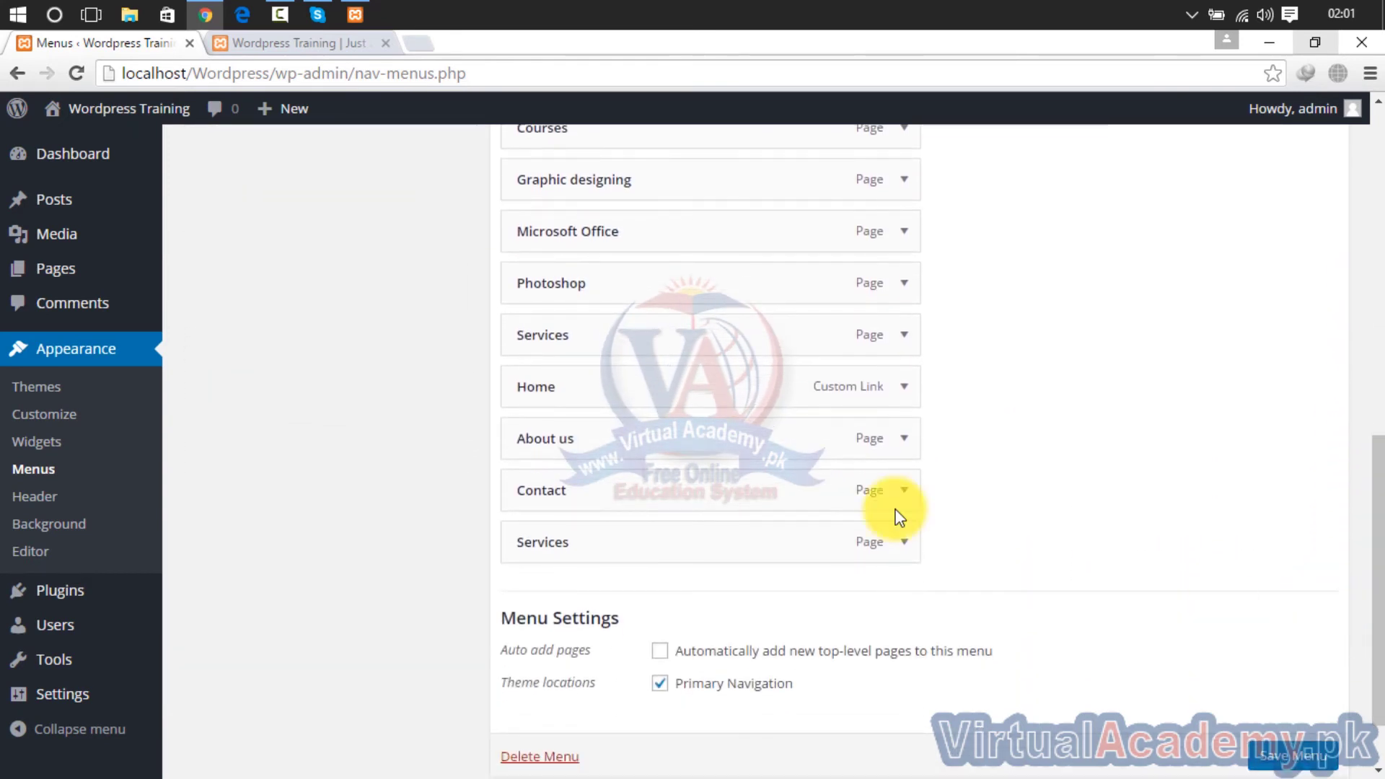
left_click(901, 388)
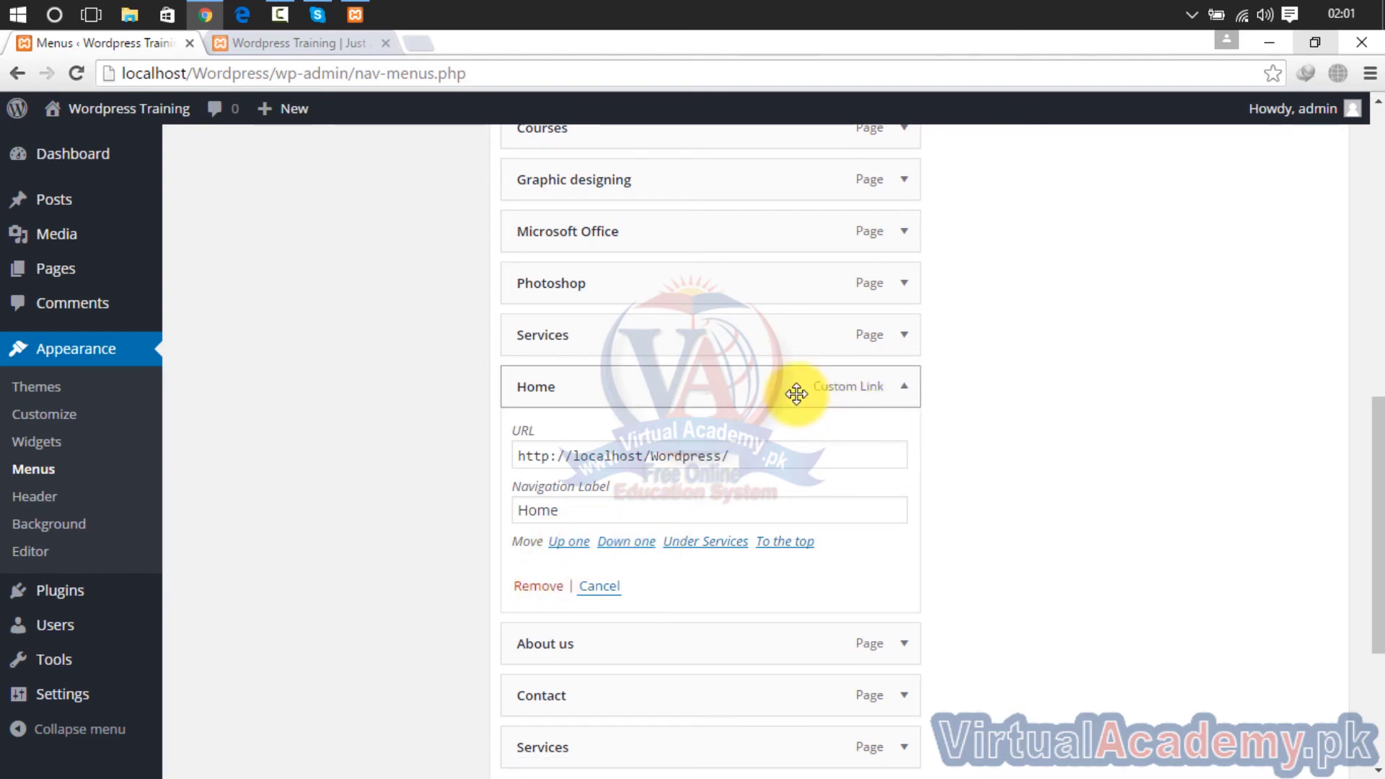
mouse_move(797, 394)
left_mouse_down()
mouse_move(798, 355)
mouse_move(794, 394)
left_mouse_up()
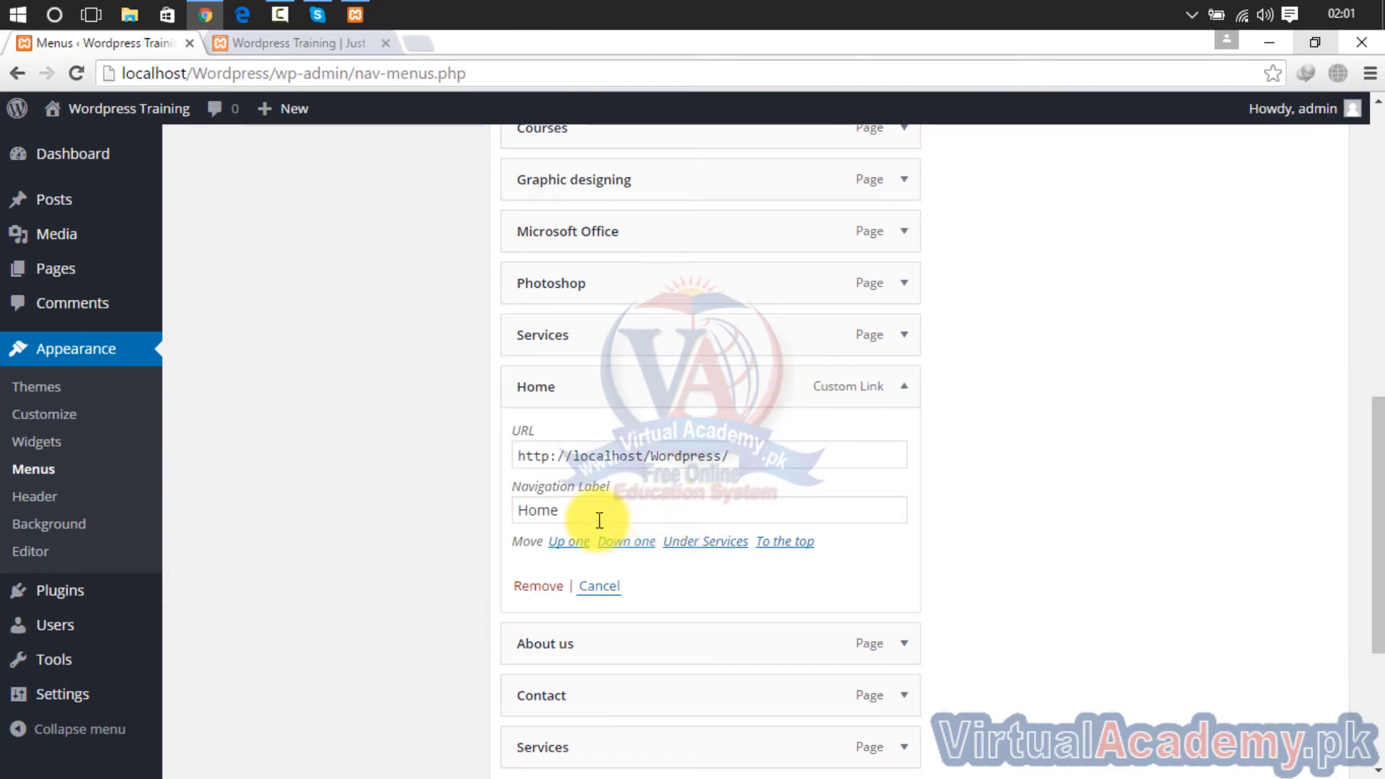
left_click_drag(594, 514, 526, 510)
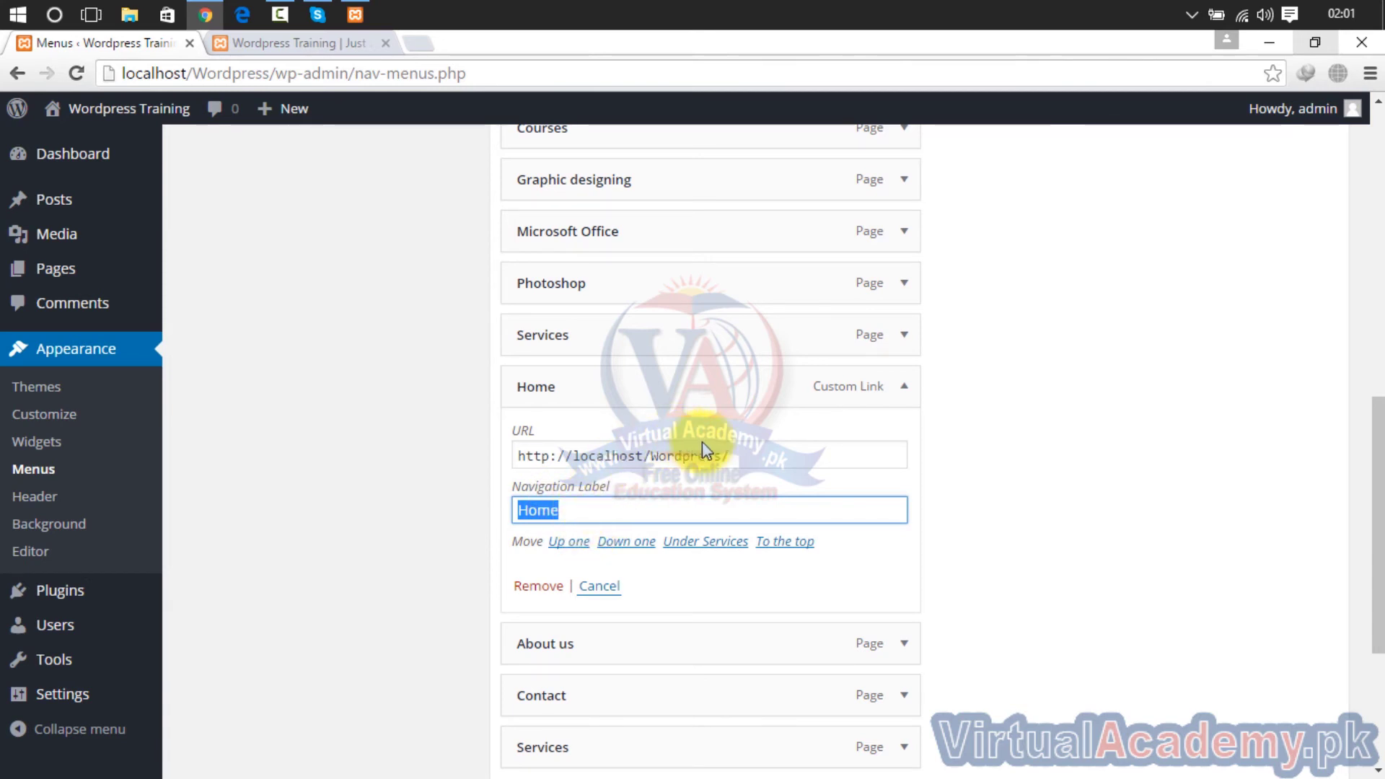
left_click_drag(733, 454, 508, 467)
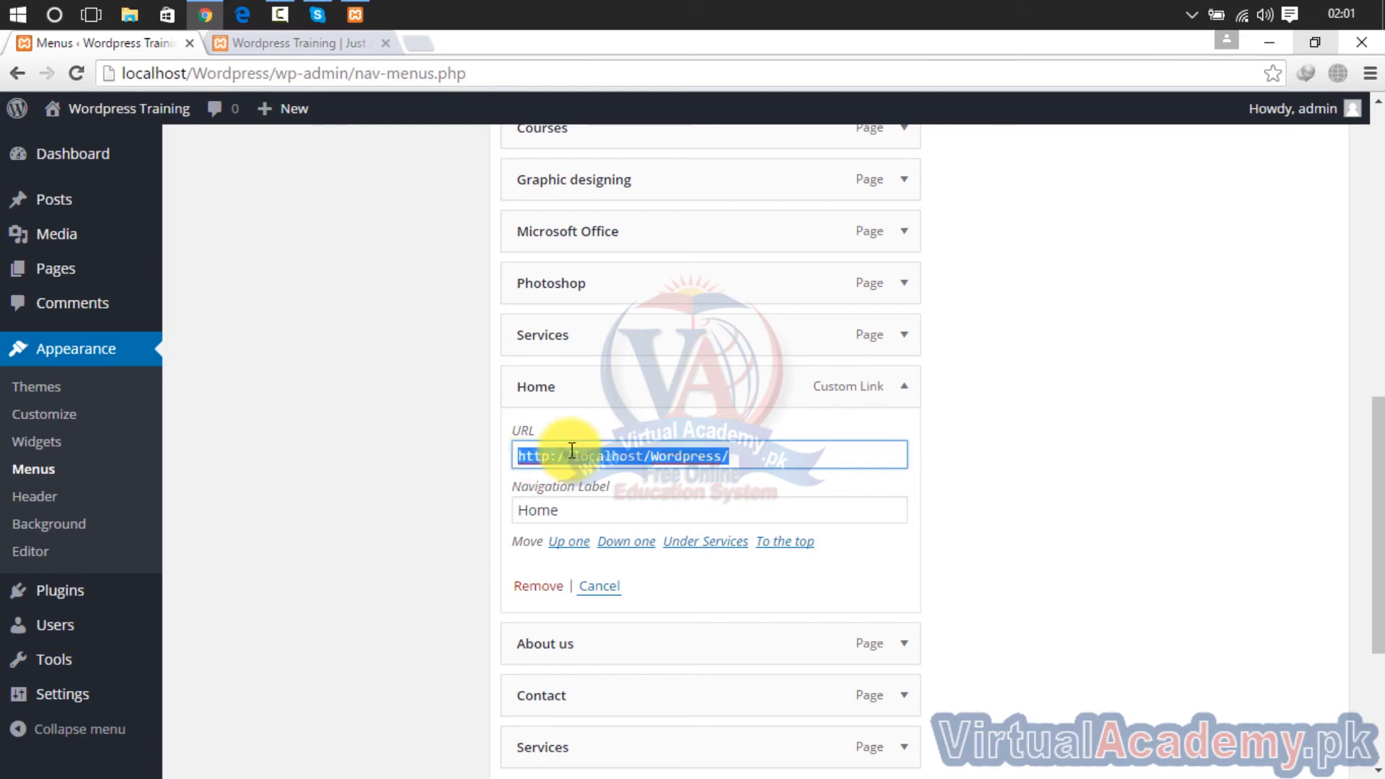
left_click(751, 464)
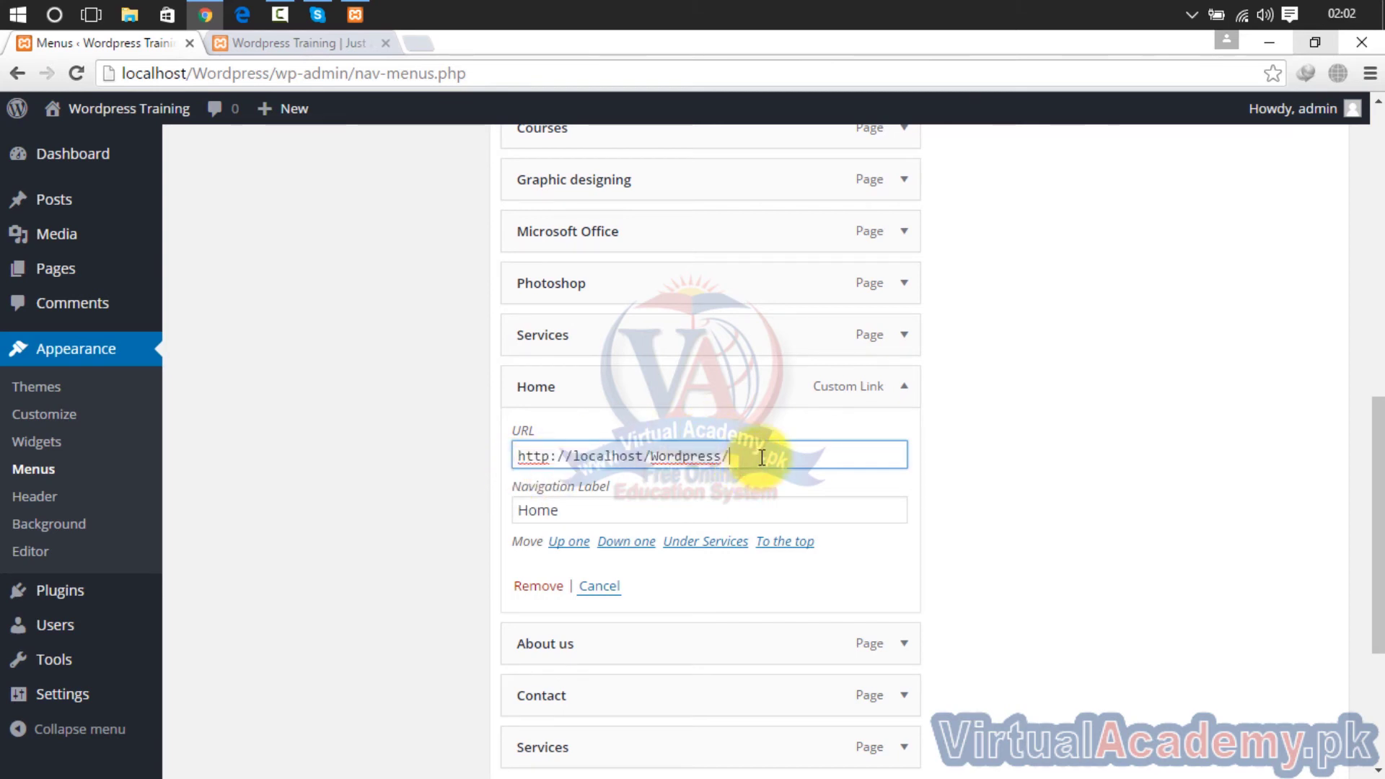
left_click_drag(759, 459, 517, 453)
left_click(1170, 507)
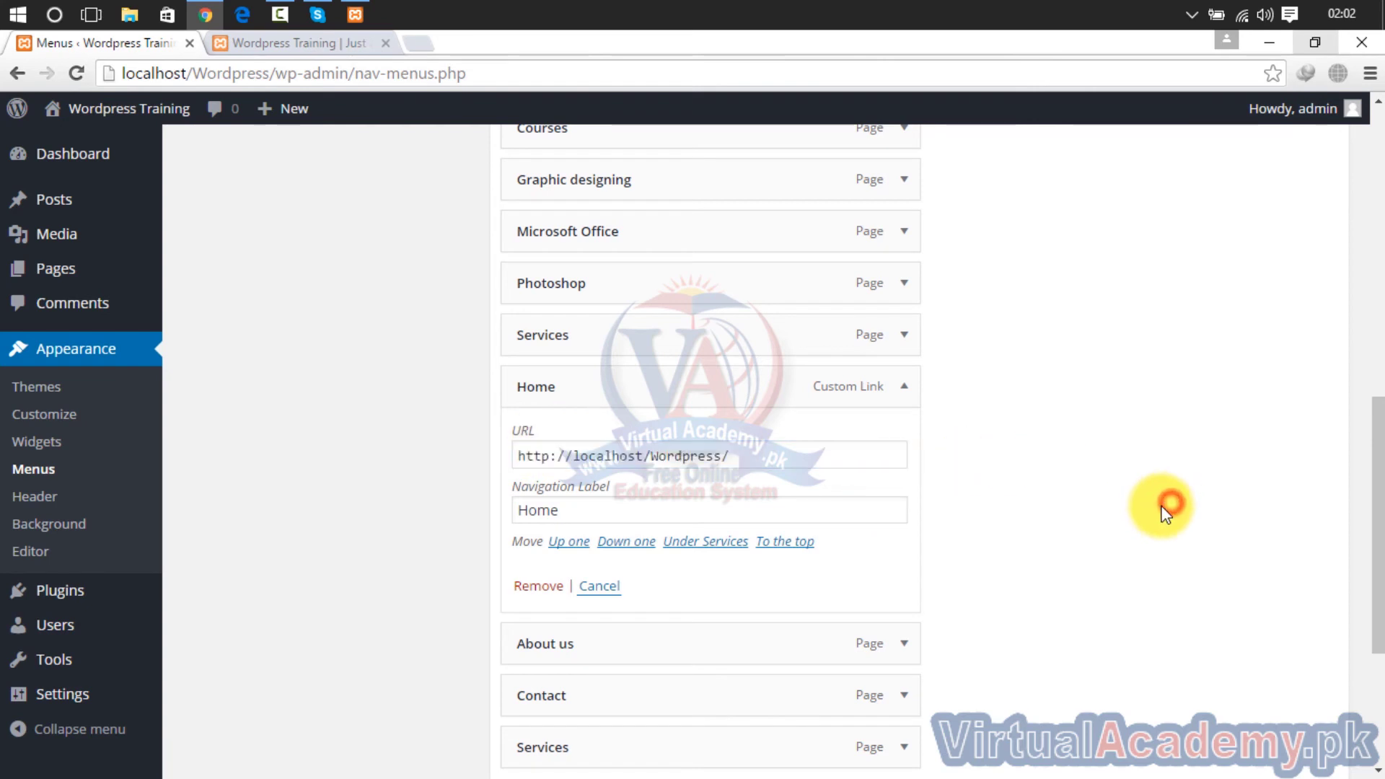
left_click_drag(750, 457, 473, 455)
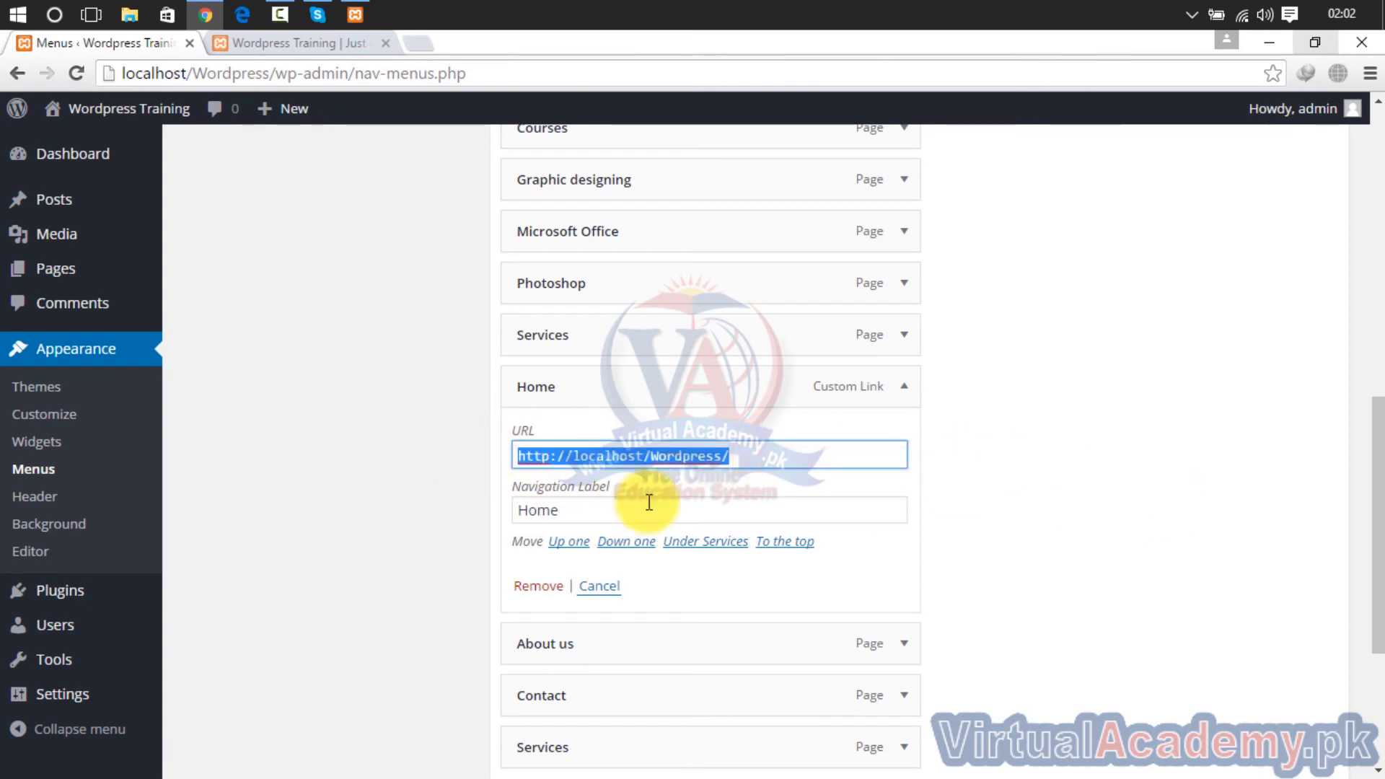
Remove the duplicate Home, About us, Contact and Services items from the end of the menu structure.
left_click(540, 585)
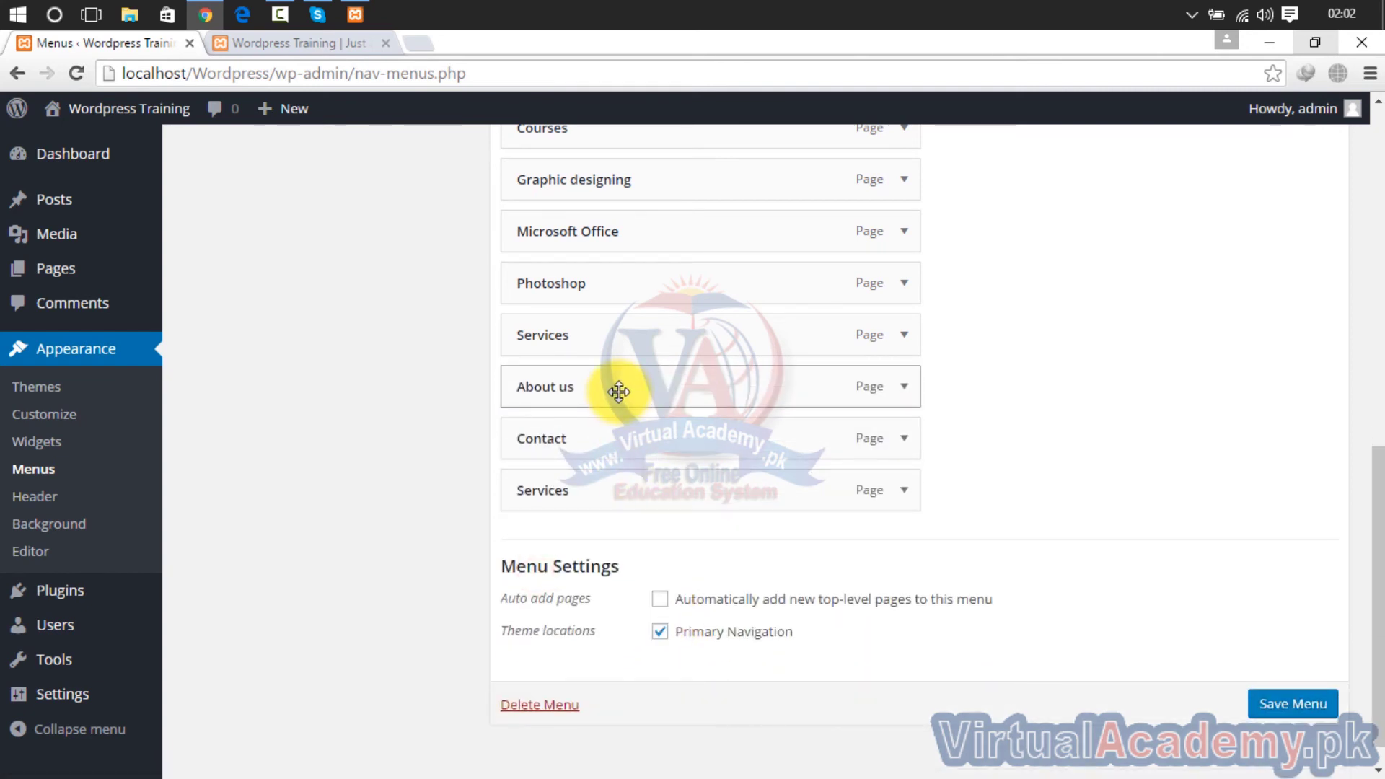
left_click(899, 400)
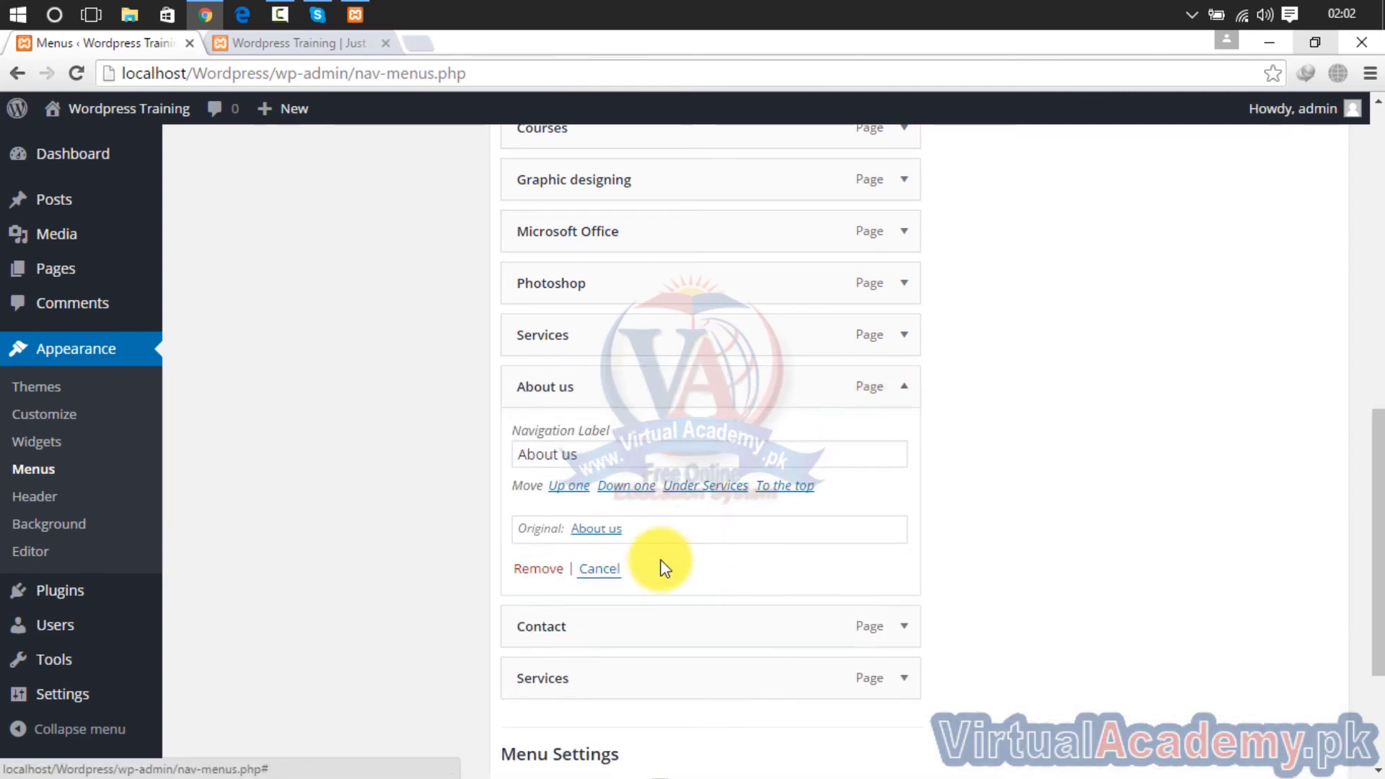
left_click(542, 570)
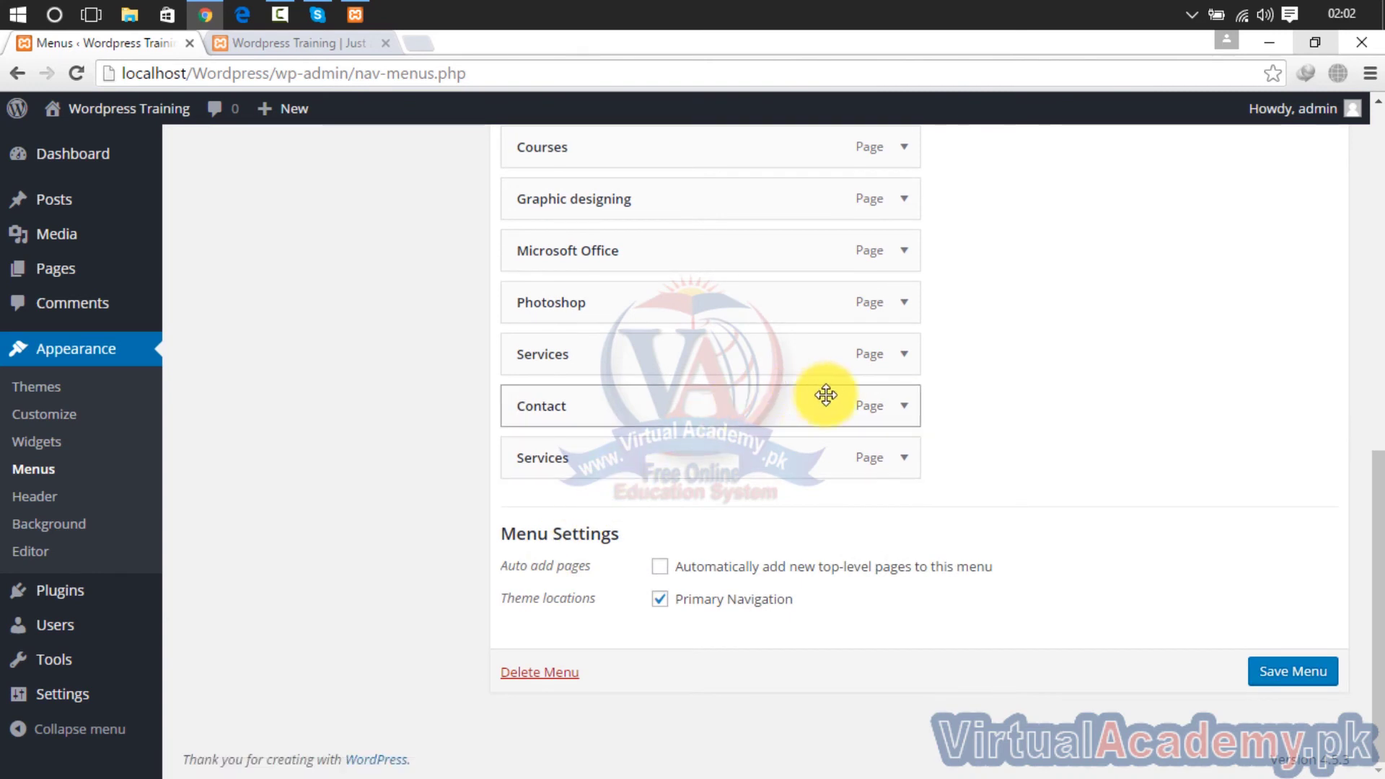
left_click(899, 410)
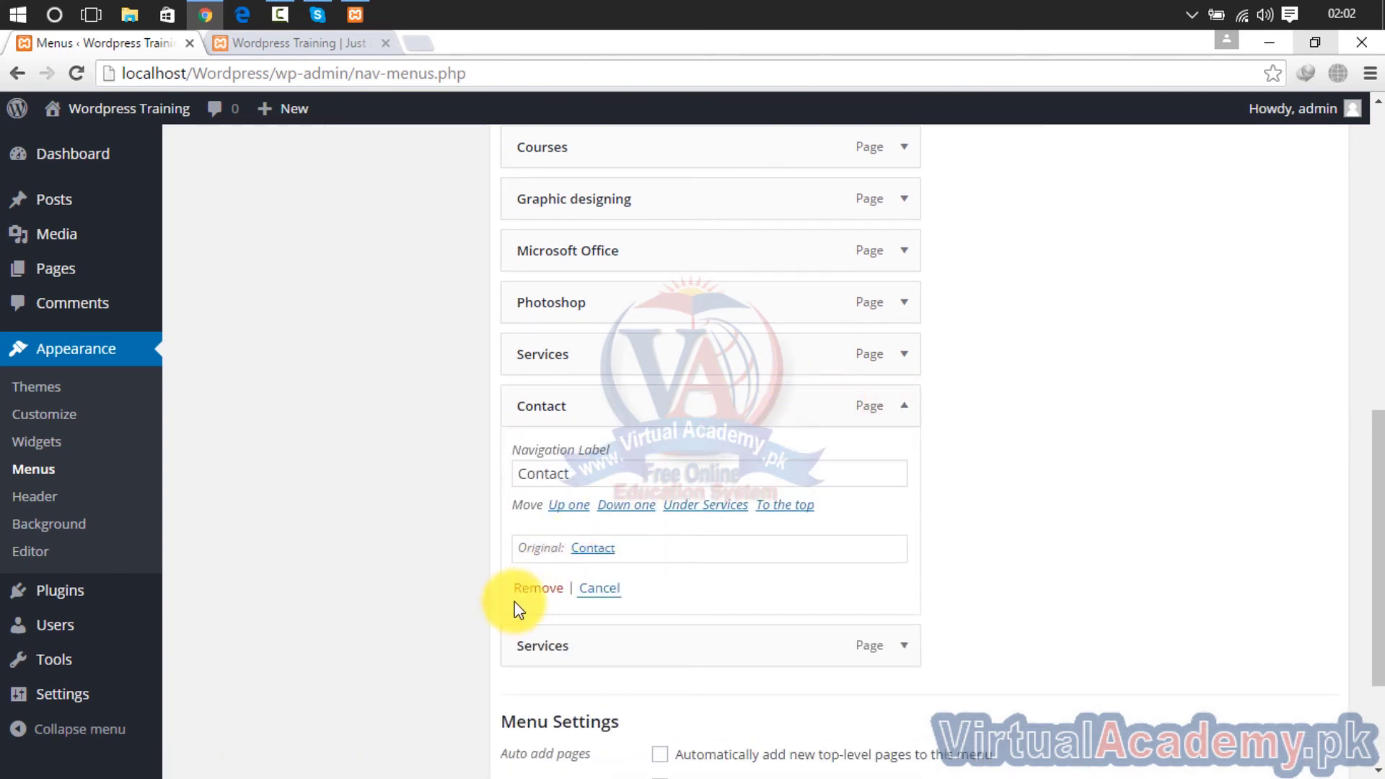
left_click(533, 588)
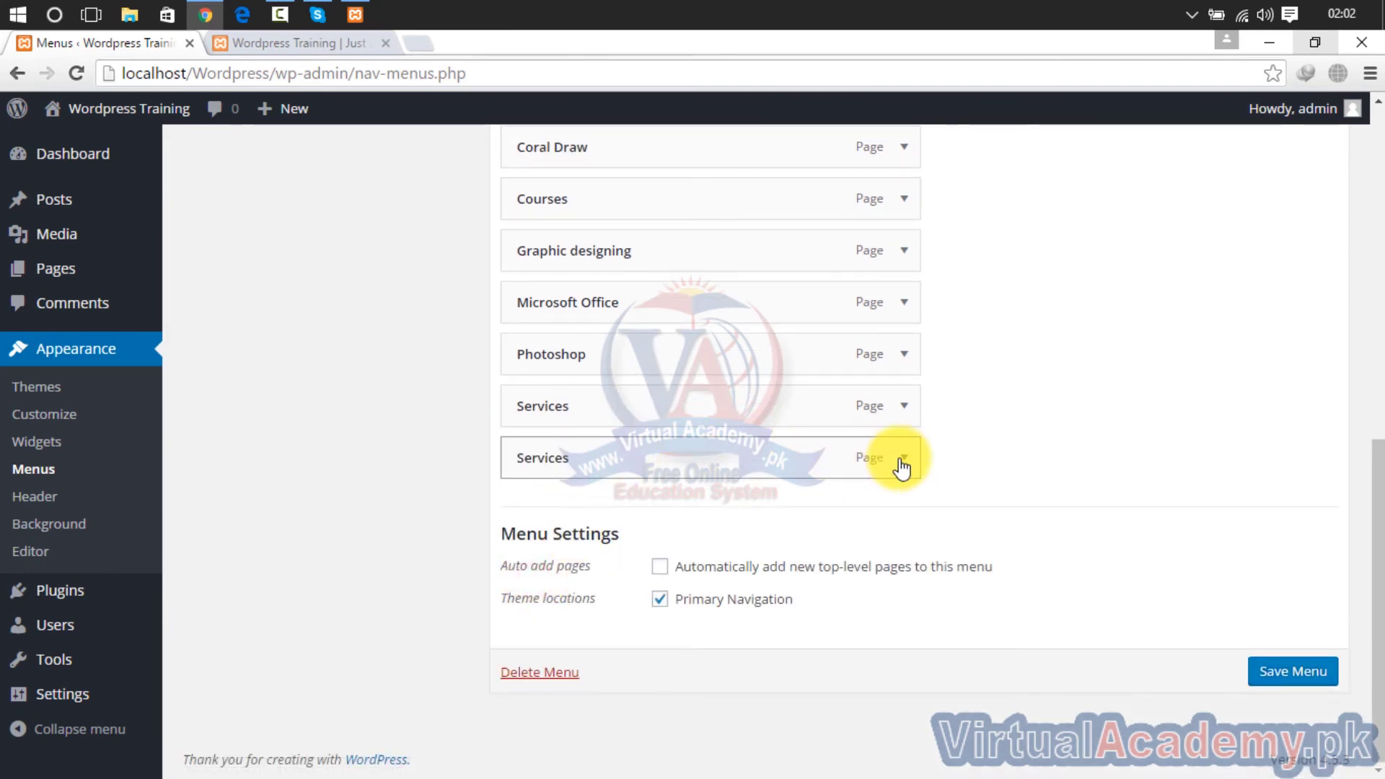
left_click(902, 465)
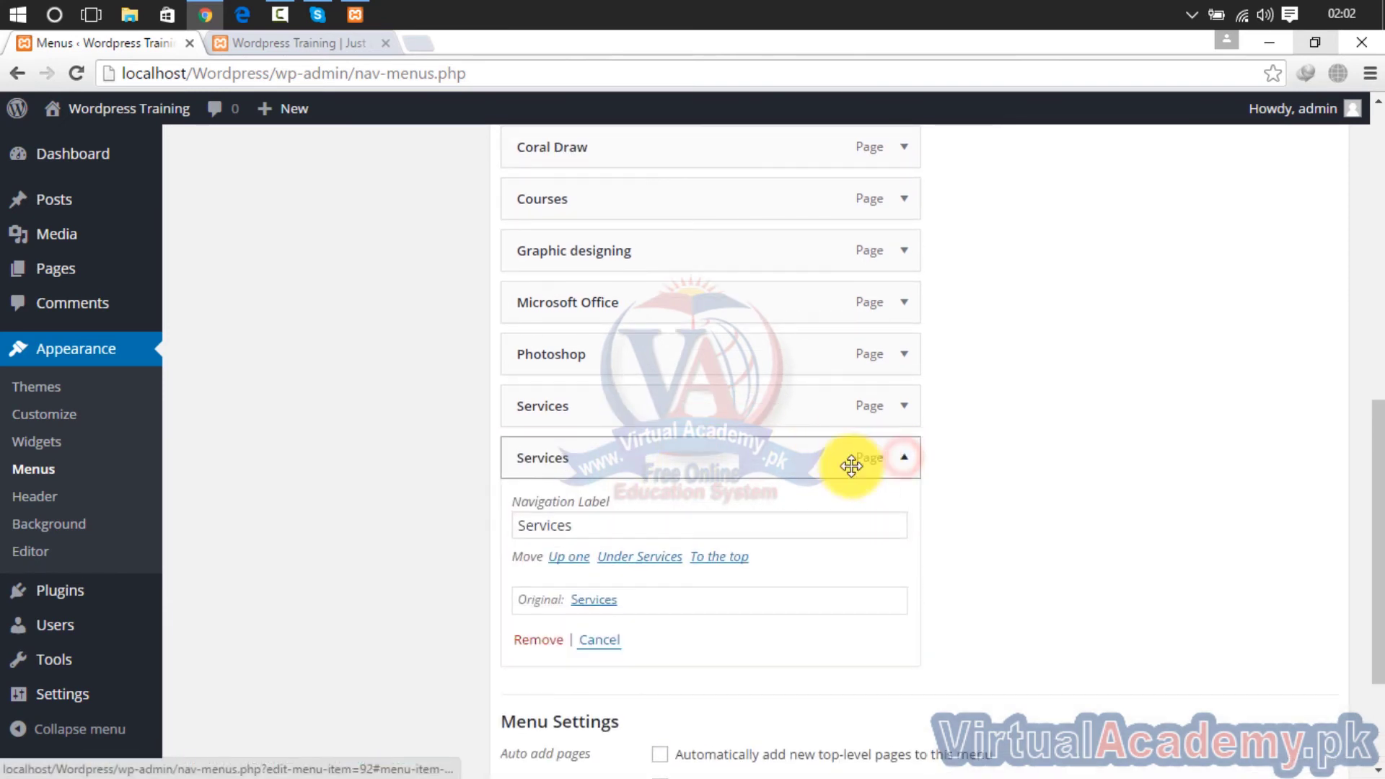
left_click(526, 640)
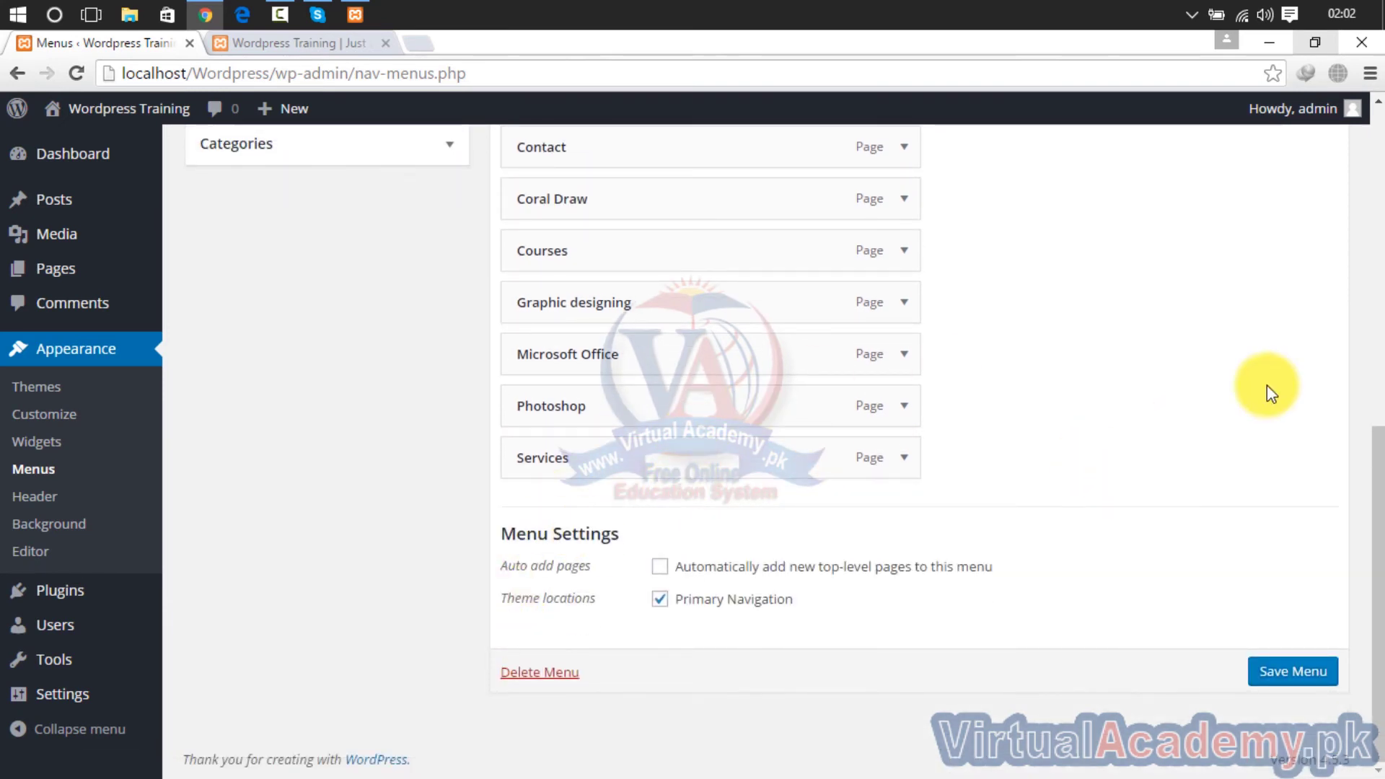
Move the Courses menu item directly below About us, and AutoDesk directly below Courses.
left_click_drag(1374, 455, 1375, 263)
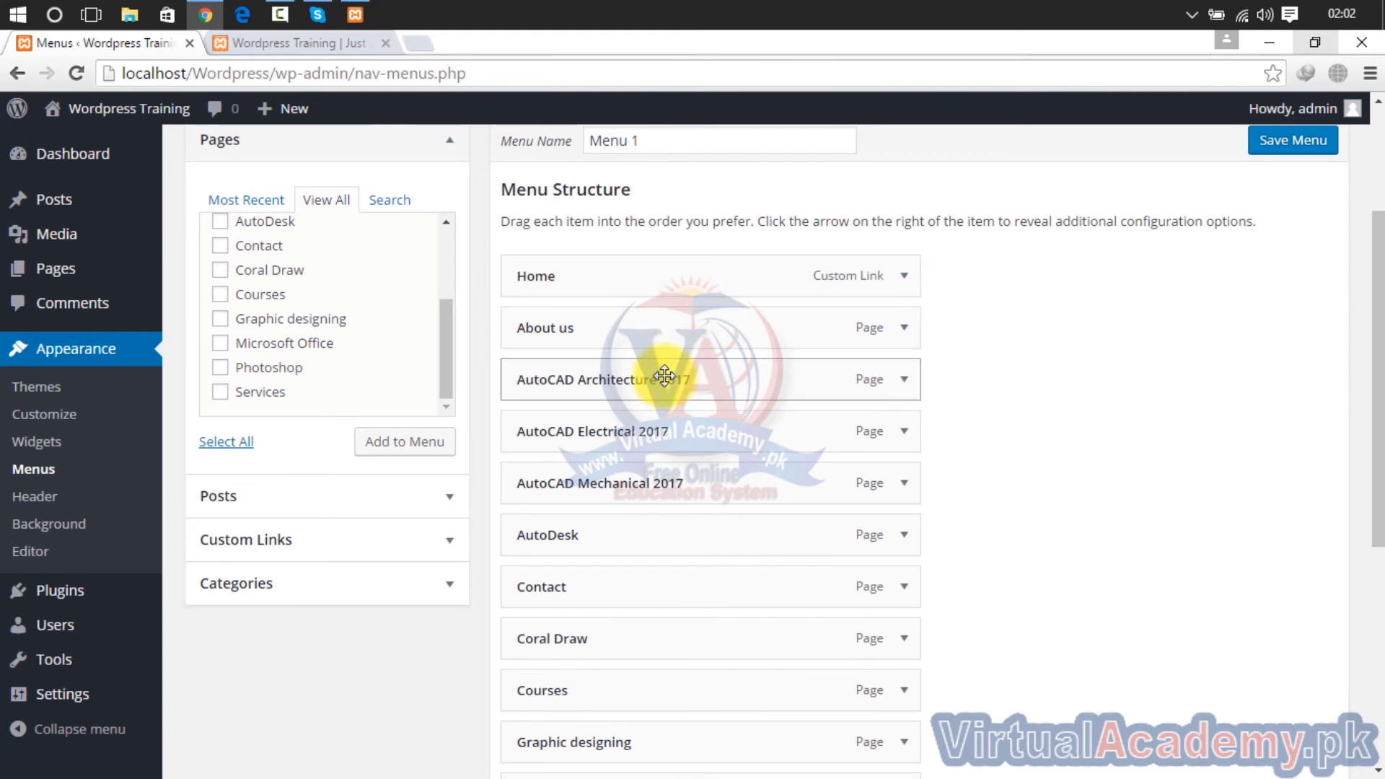
left_click_drag(567, 692, 569, 380)
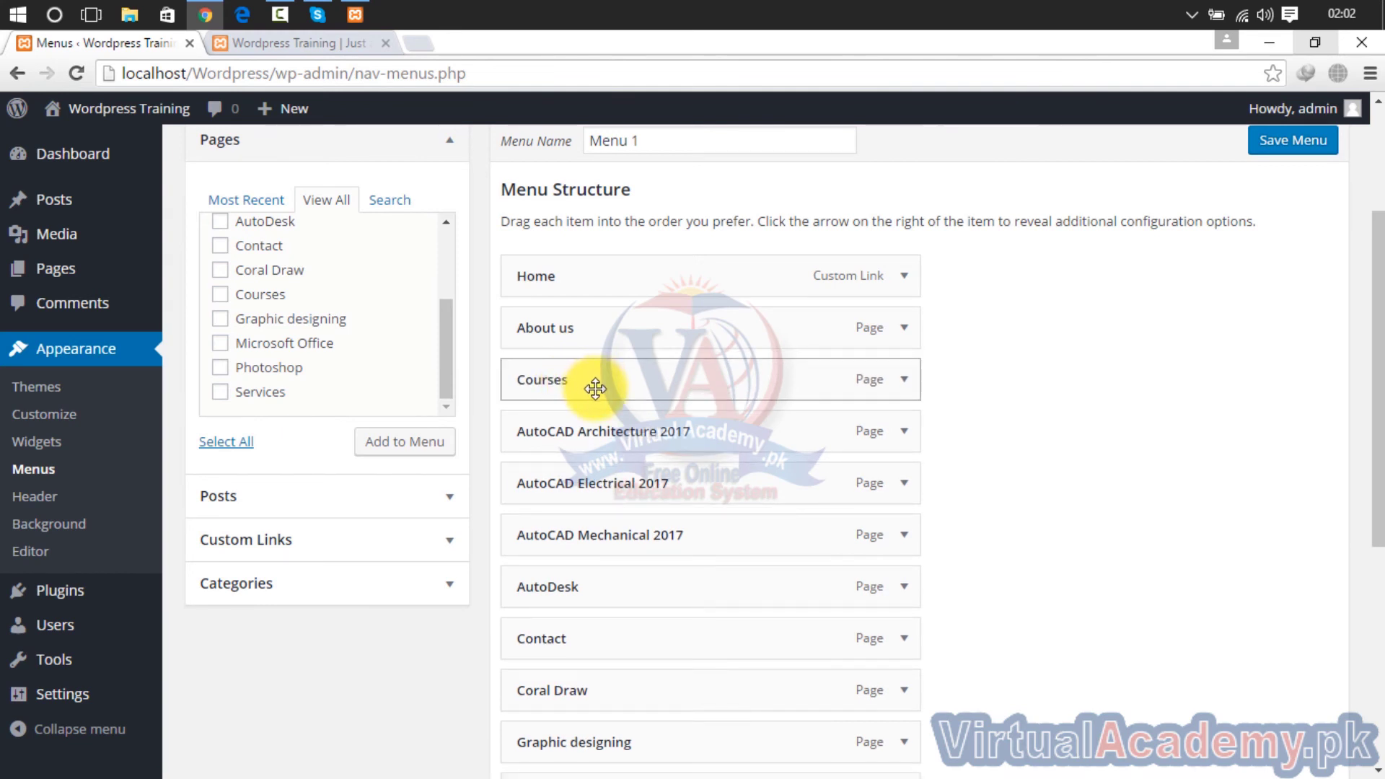
left_click_drag(575, 581, 574, 420)
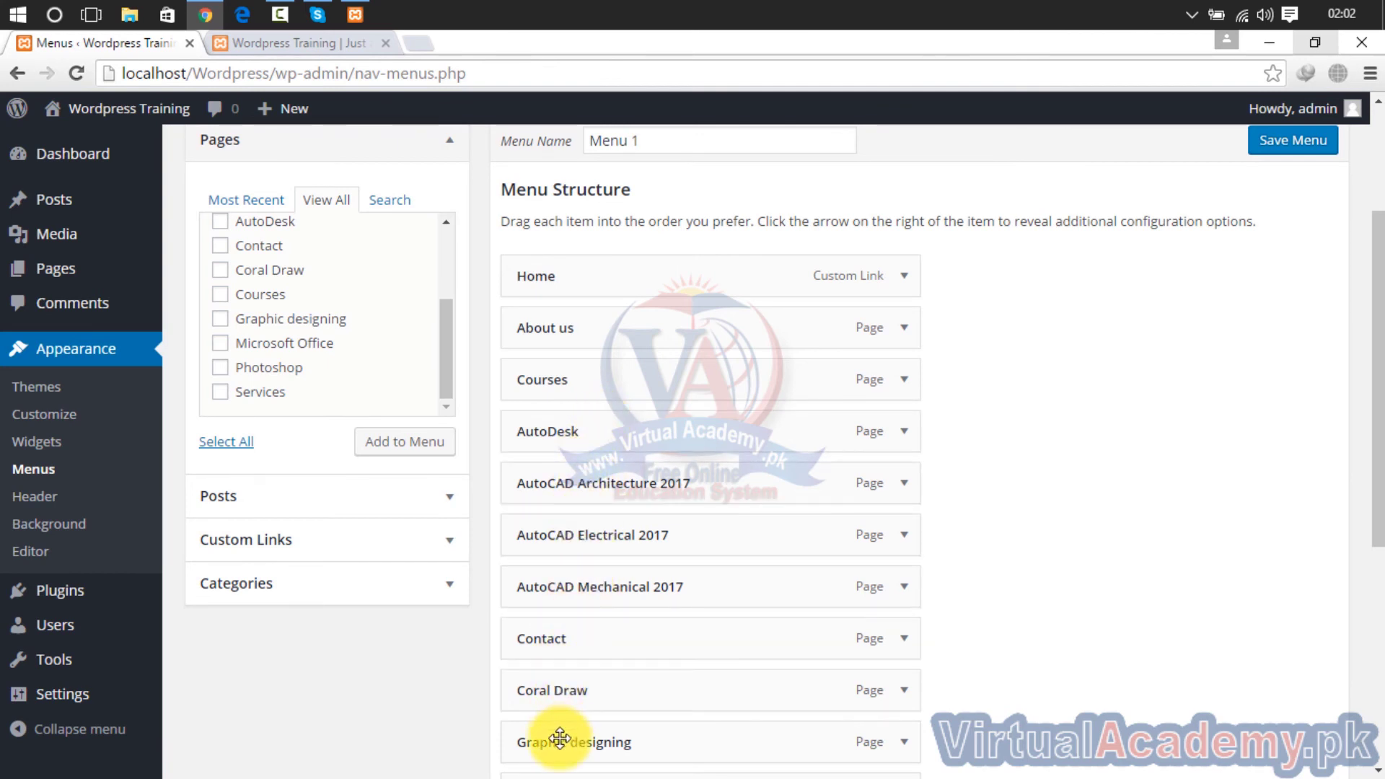
Move Graphic designing directly below AutoCAD Mechanical 2017, and Coral Draw directly below Graphic designing.
left_click_drag(556, 738, 544, 638)
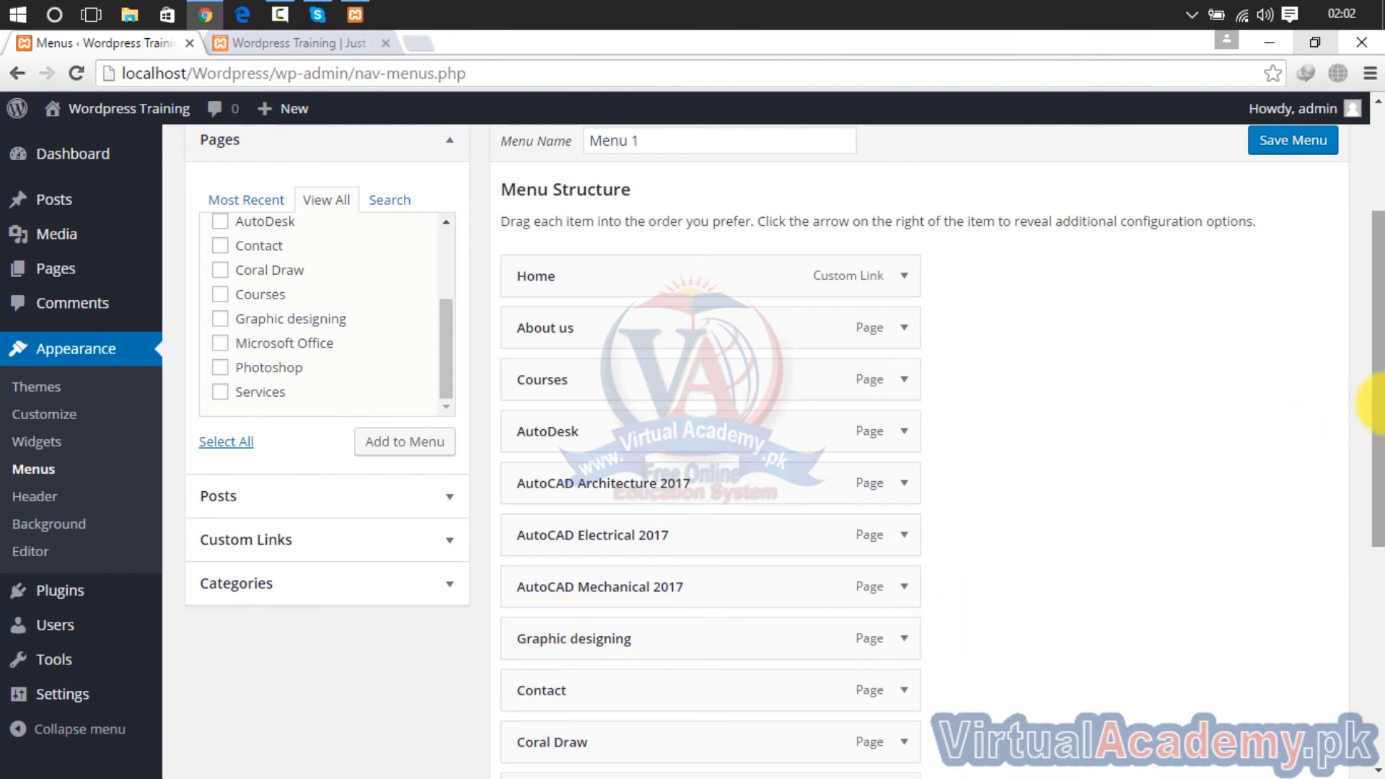
scroll(1371, 328, "down", 3)
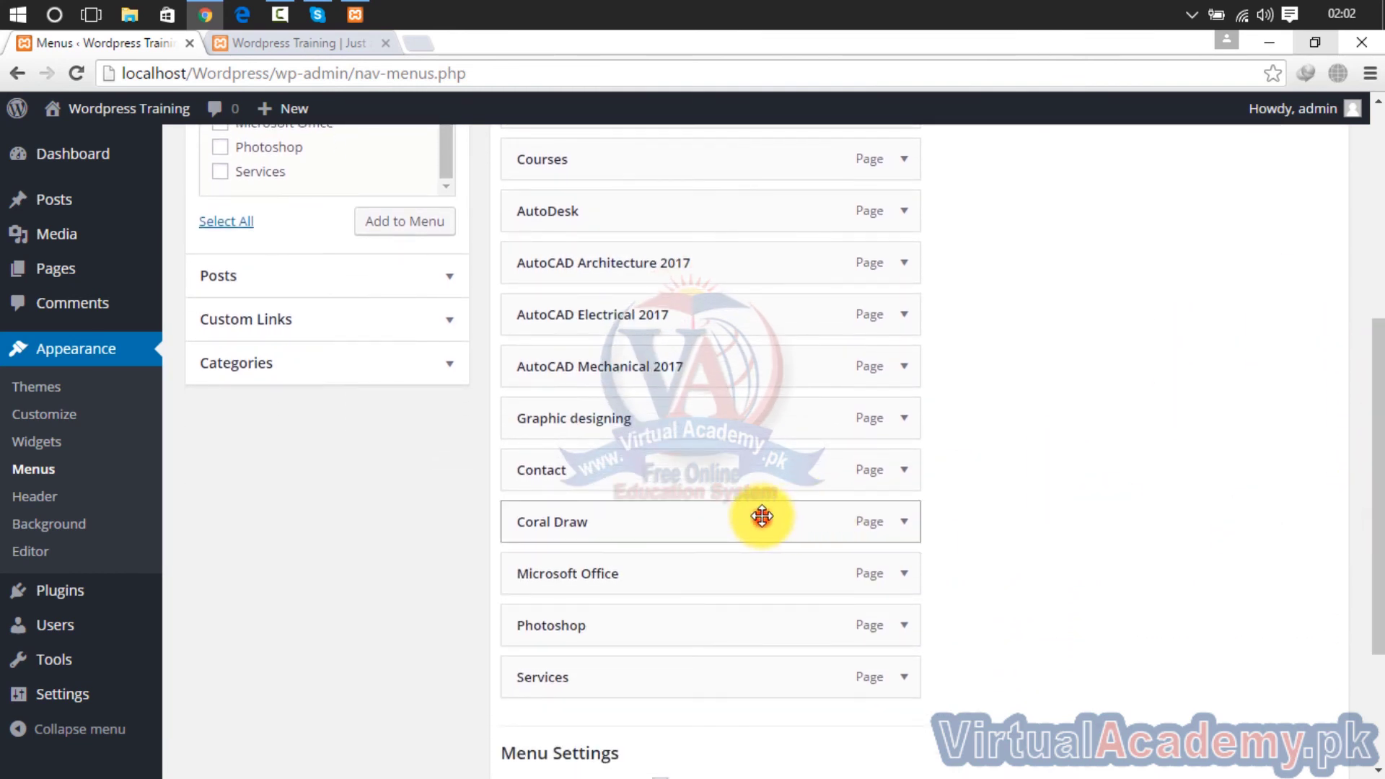
left_click_drag(760, 519, 751, 465)
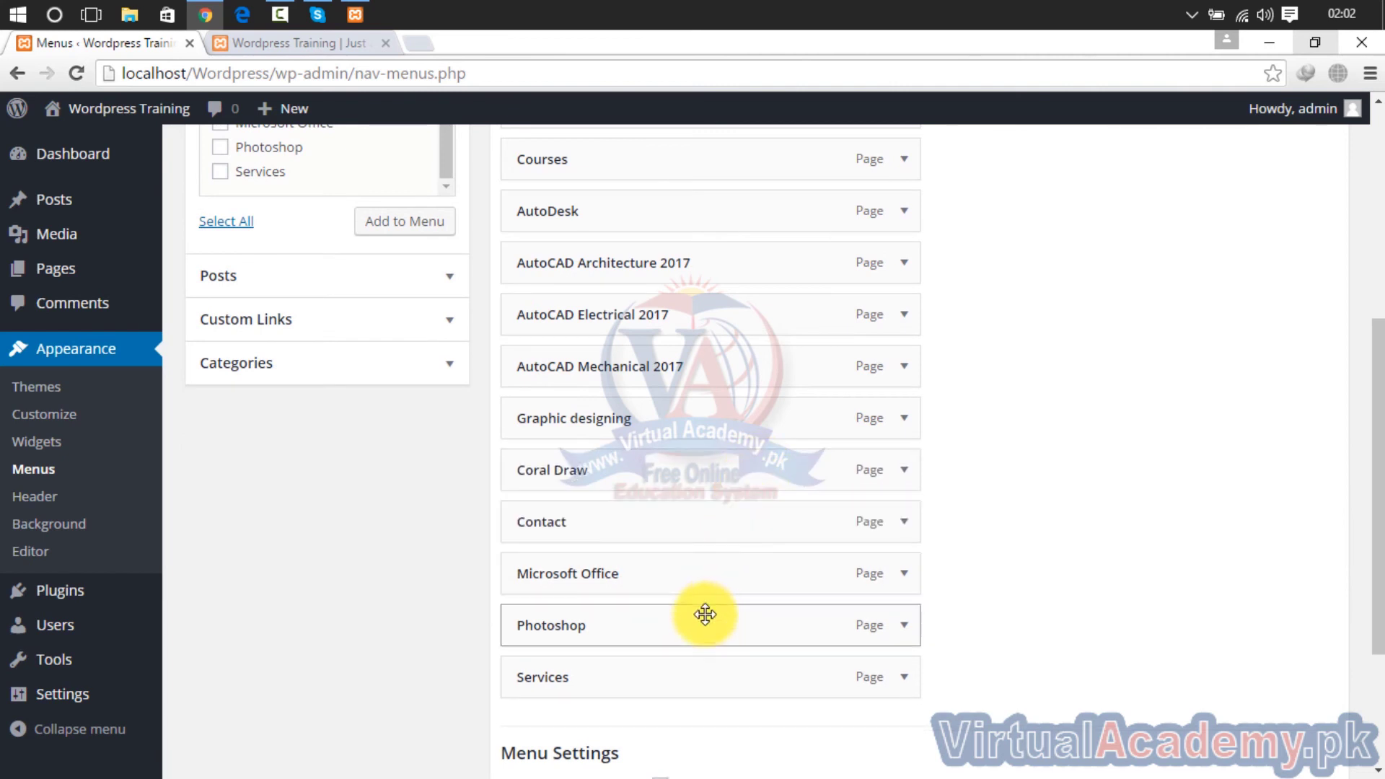
Move Photoshop directly below Coral Draw, and Microsoft Office directly below Photoshop, keeping both as top-level menu items.
left_click_drag(703, 633, 704, 527)
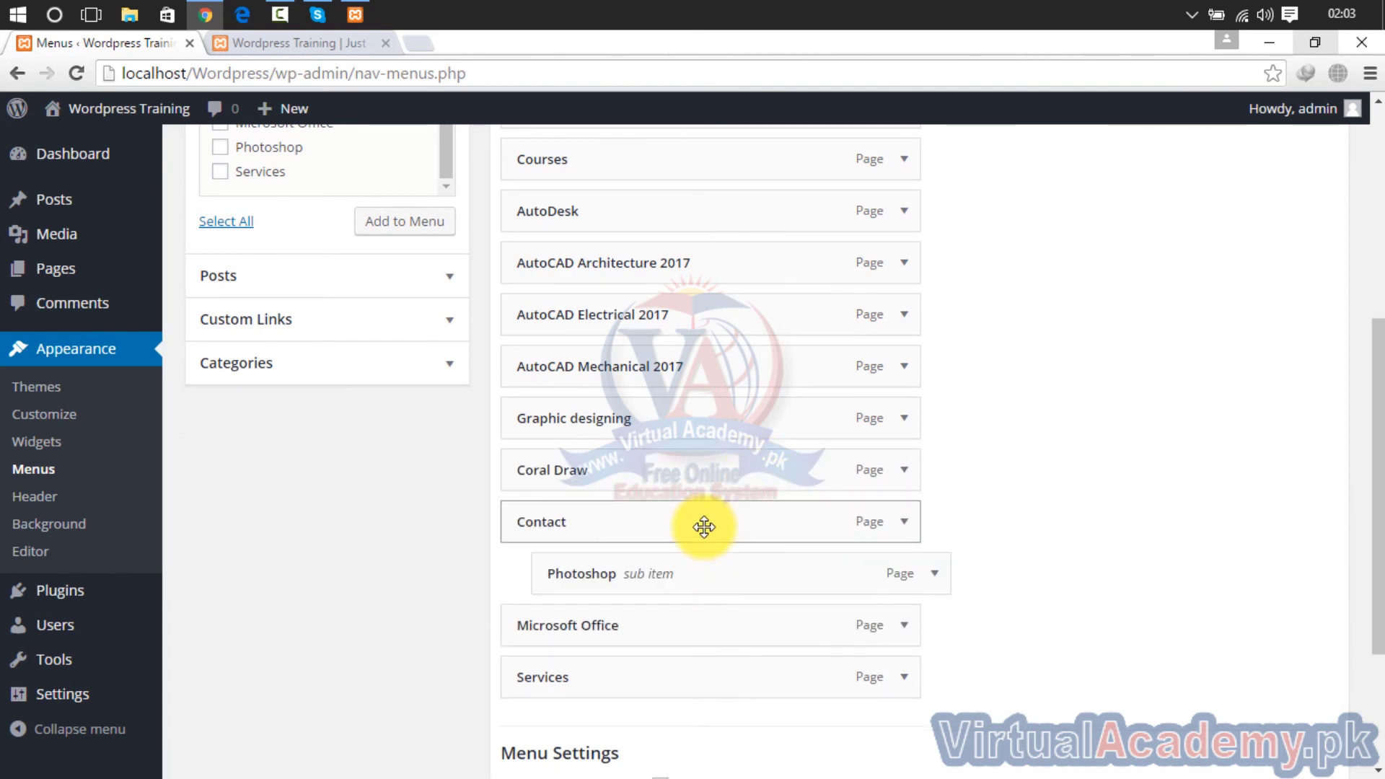
left_click_drag(686, 574, 654, 521)
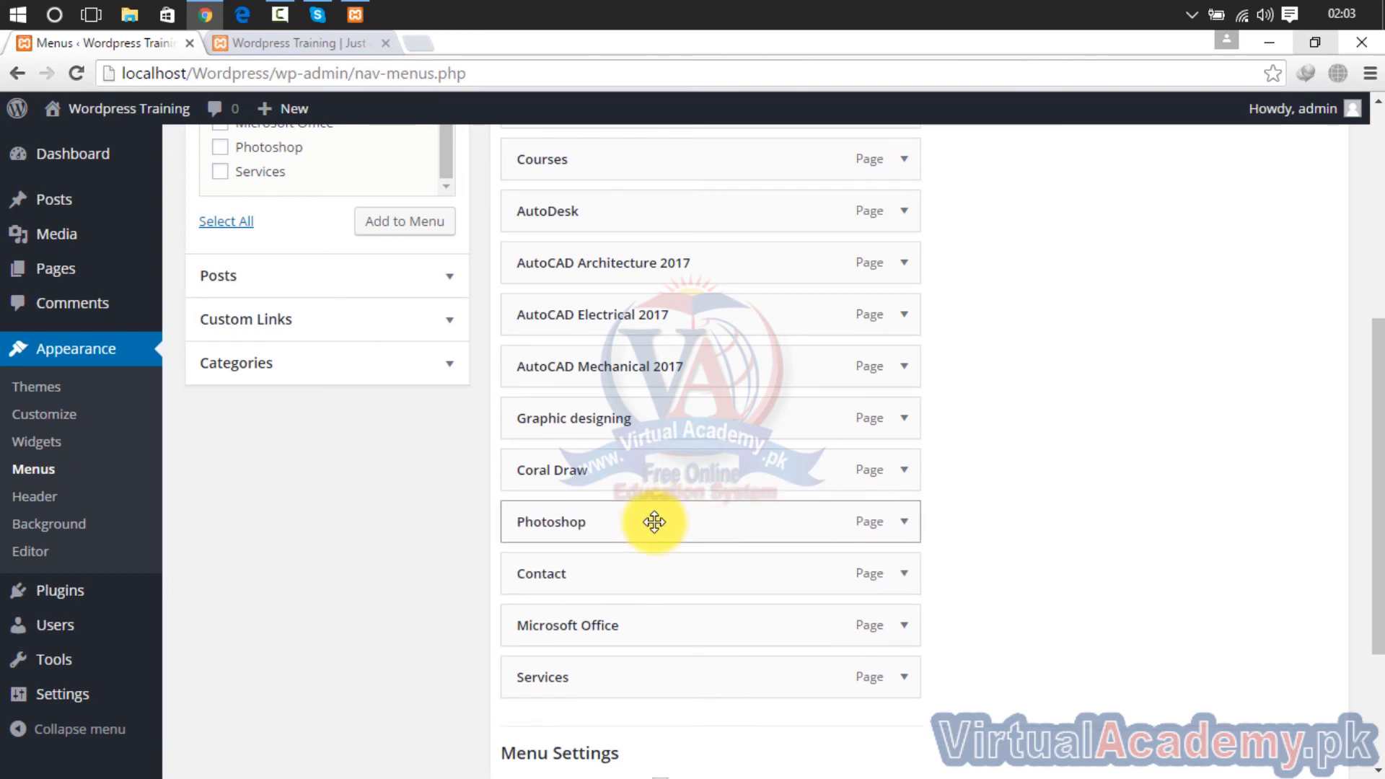
left_click_drag(616, 625, 611, 567)
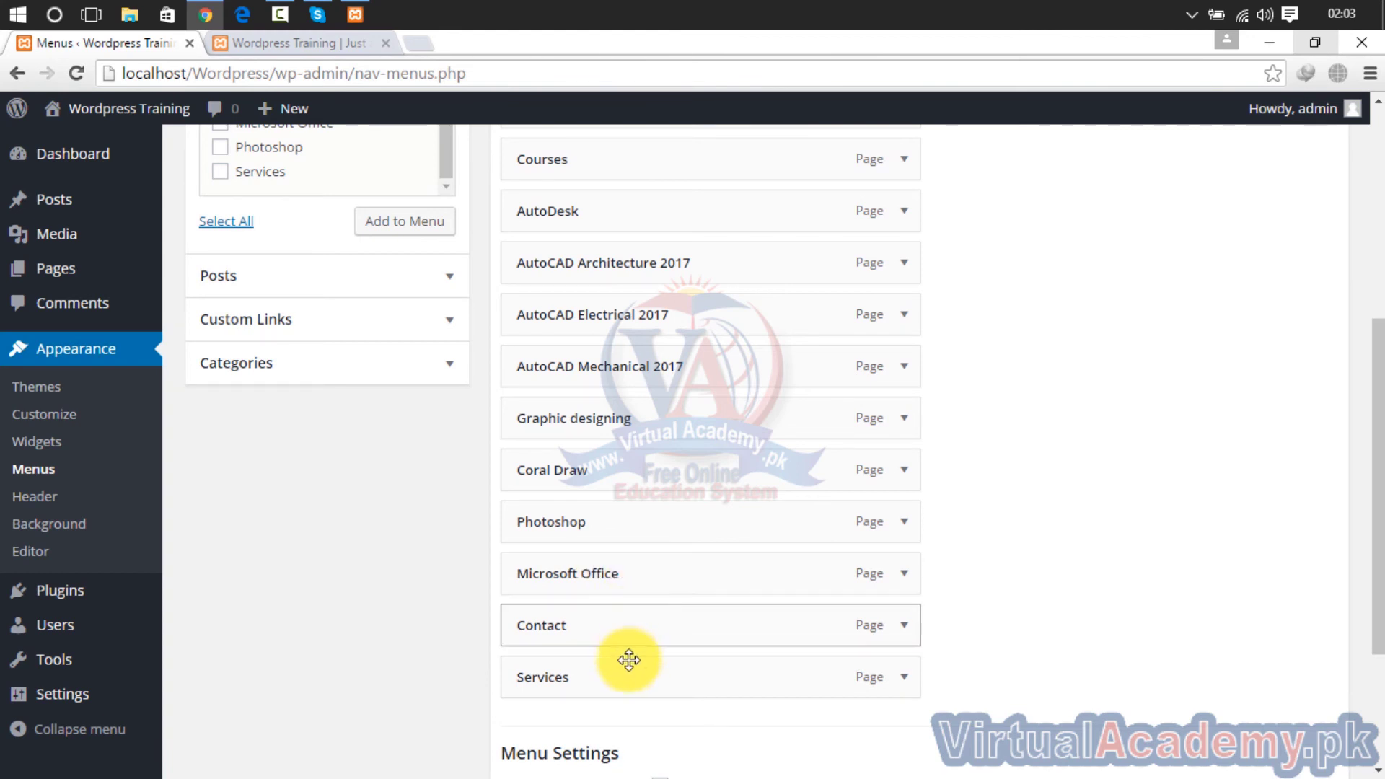
Save Menu 1 and reload the live site to check the order of the navigation items.
left_click_drag(1374, 355, 1378, 252)
left_click(1300, 153)
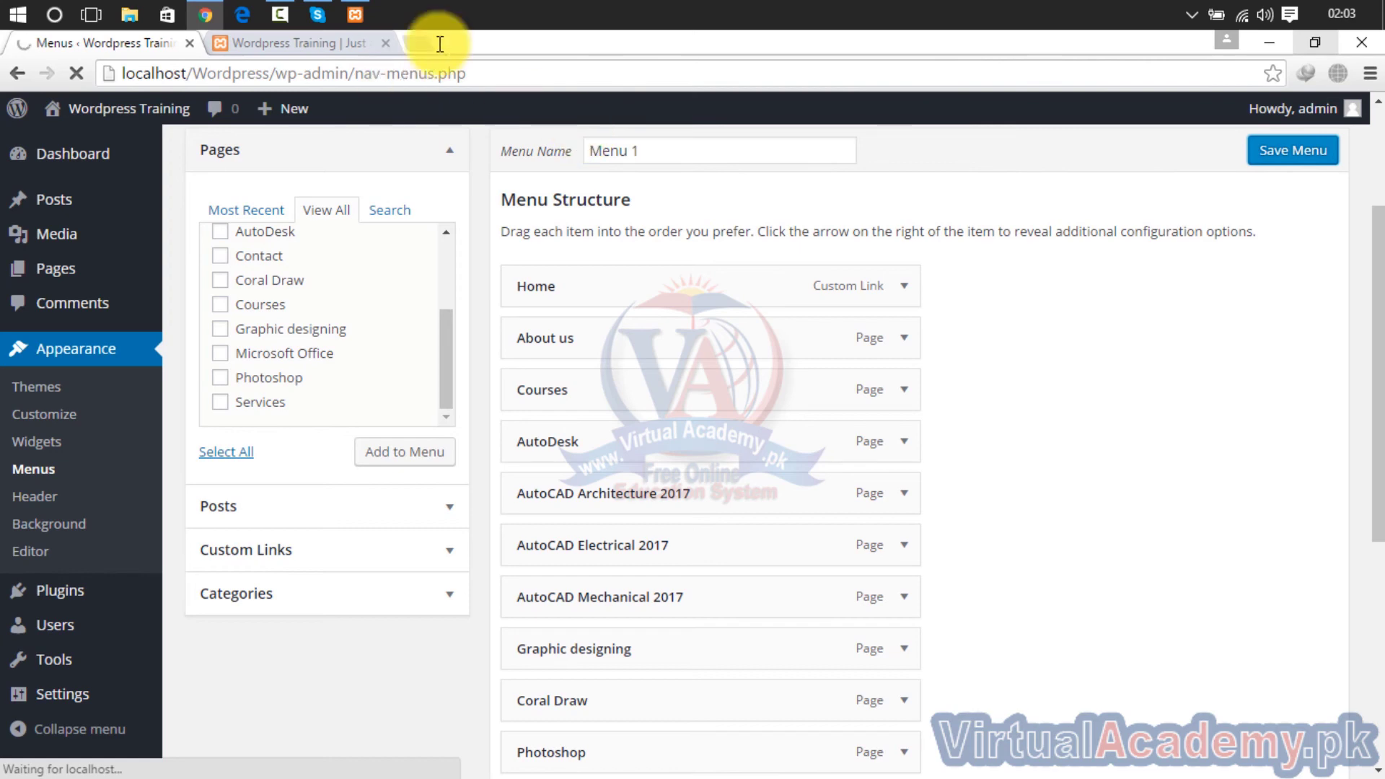
left_click_drag(1374, 210, 1332, 572)
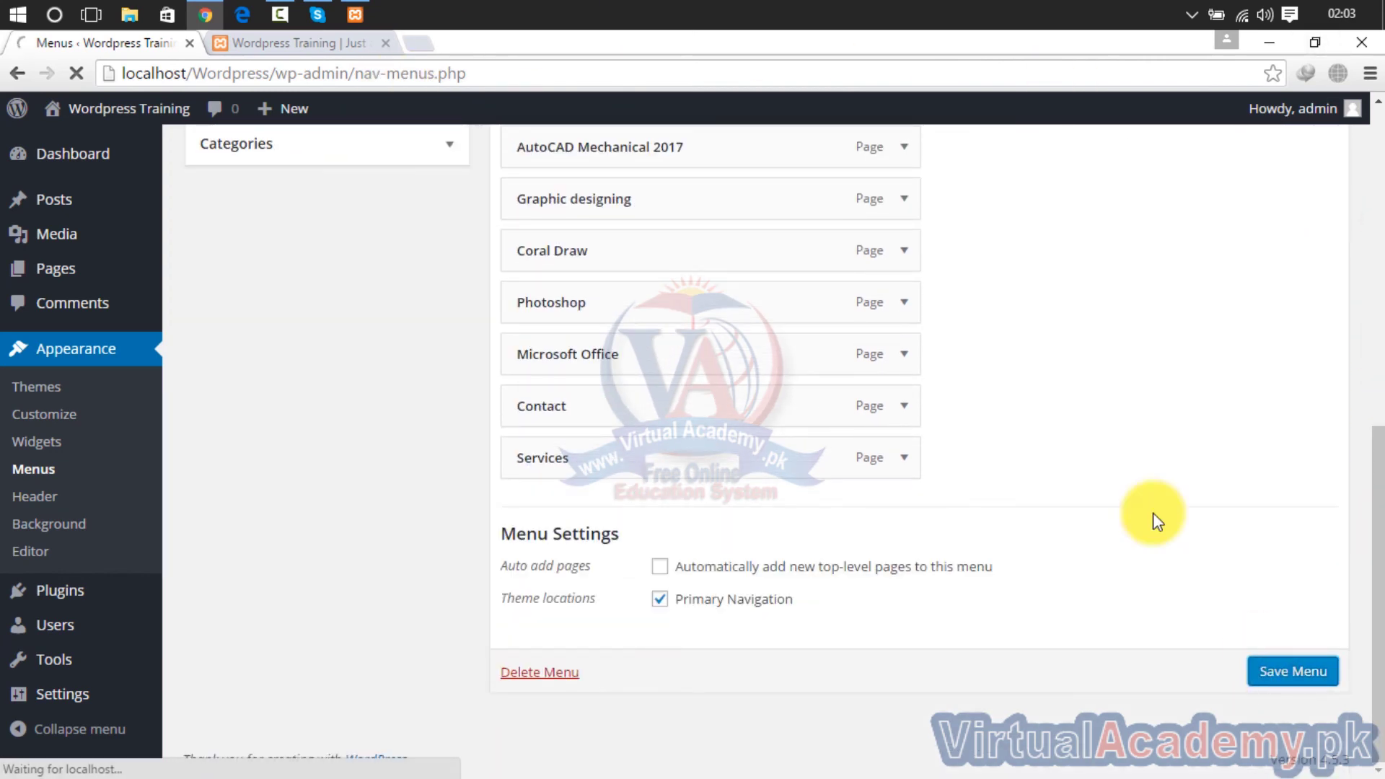
left_click(339, 43)
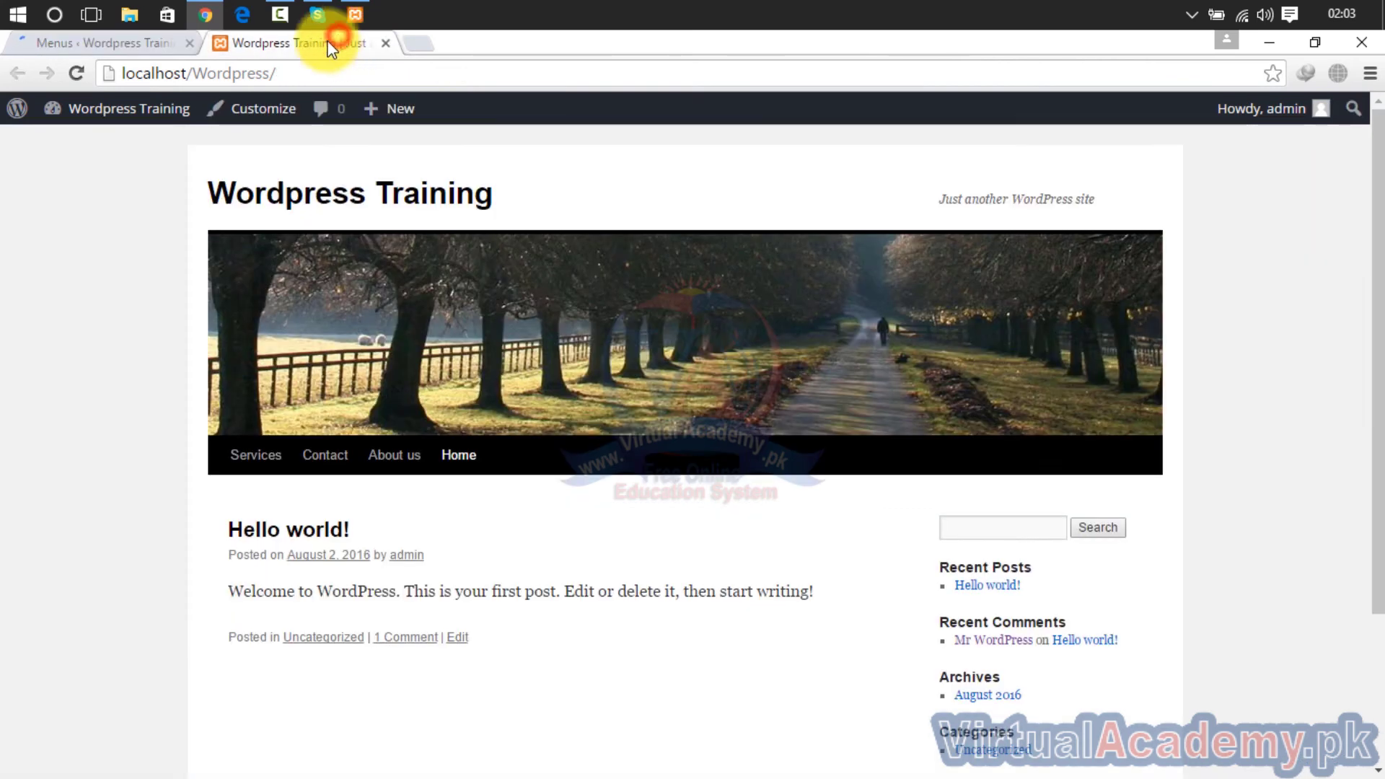
left_click(81, 75)
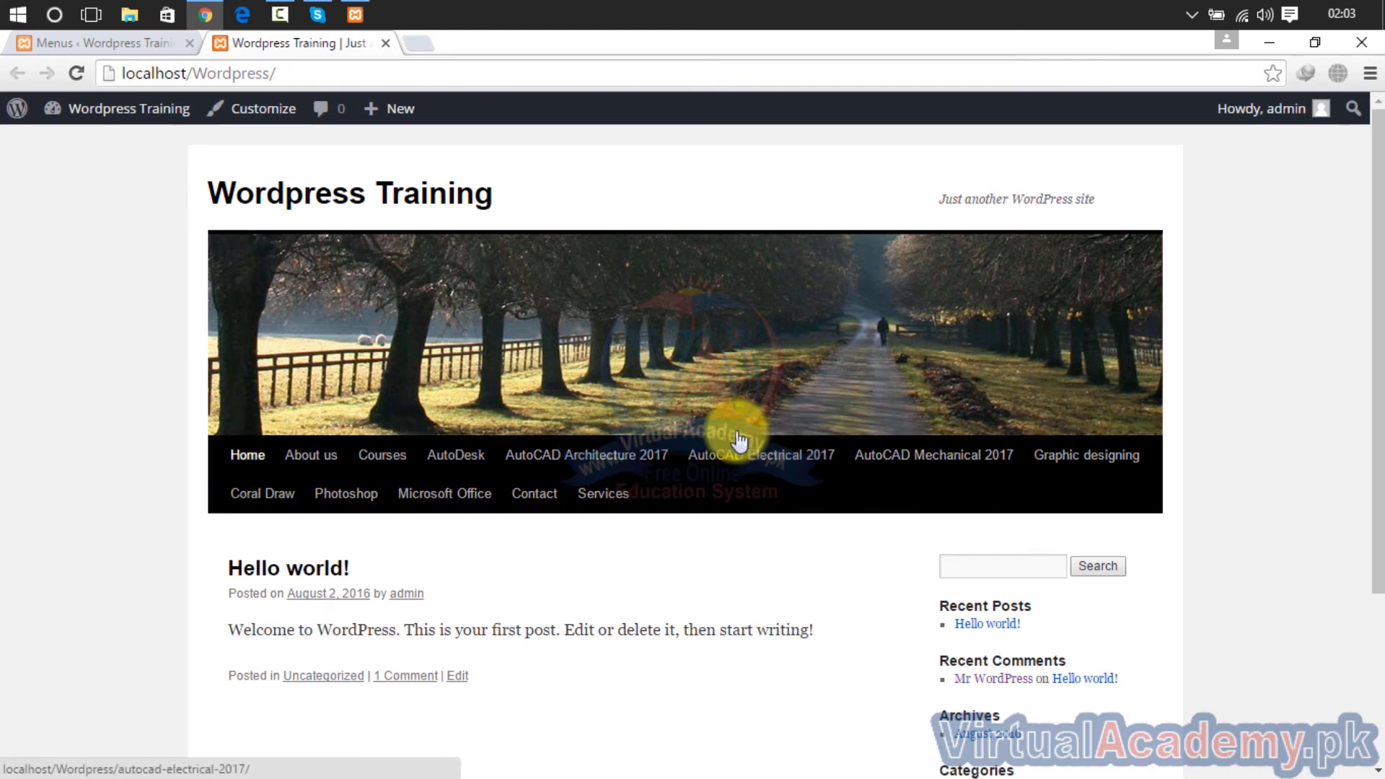
In the menu editor, nest AutoDesk, AutoCAD Architecture 2017, AutoCAD Electrical 2017 and AutoCAD Mechanical 2017 as sub items of Courses.
left_click(153, 45)
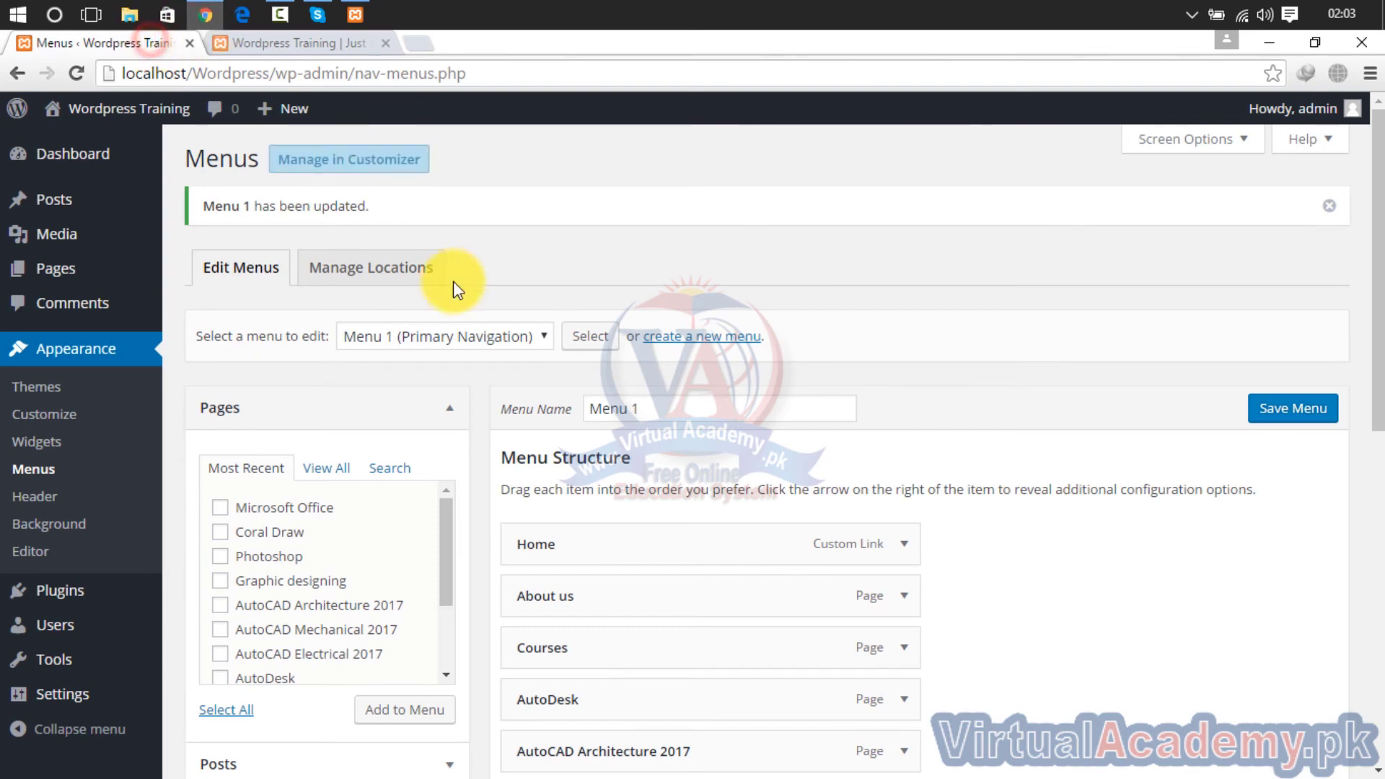
left_click_drag(1378, 237, 1379, 378)
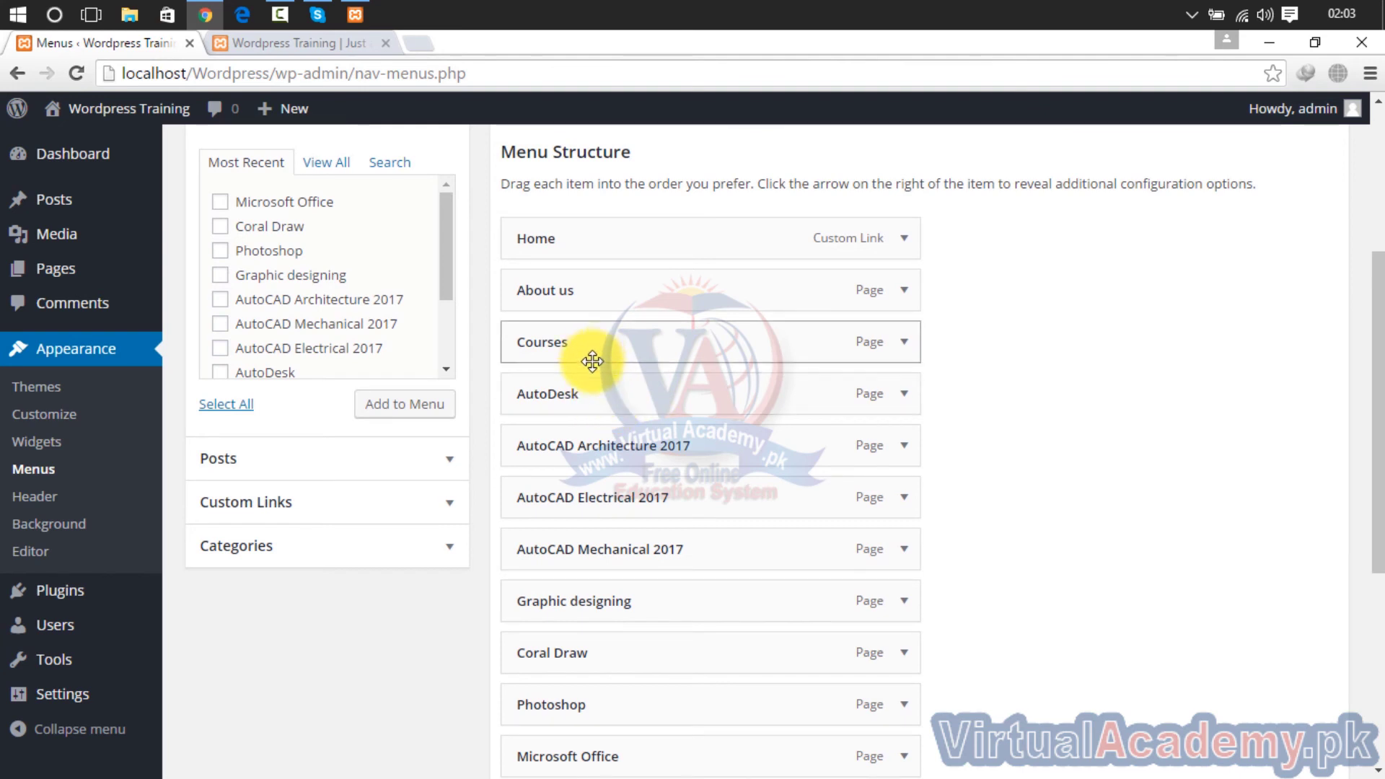
left_click_drag(593, 394, 628, 393)
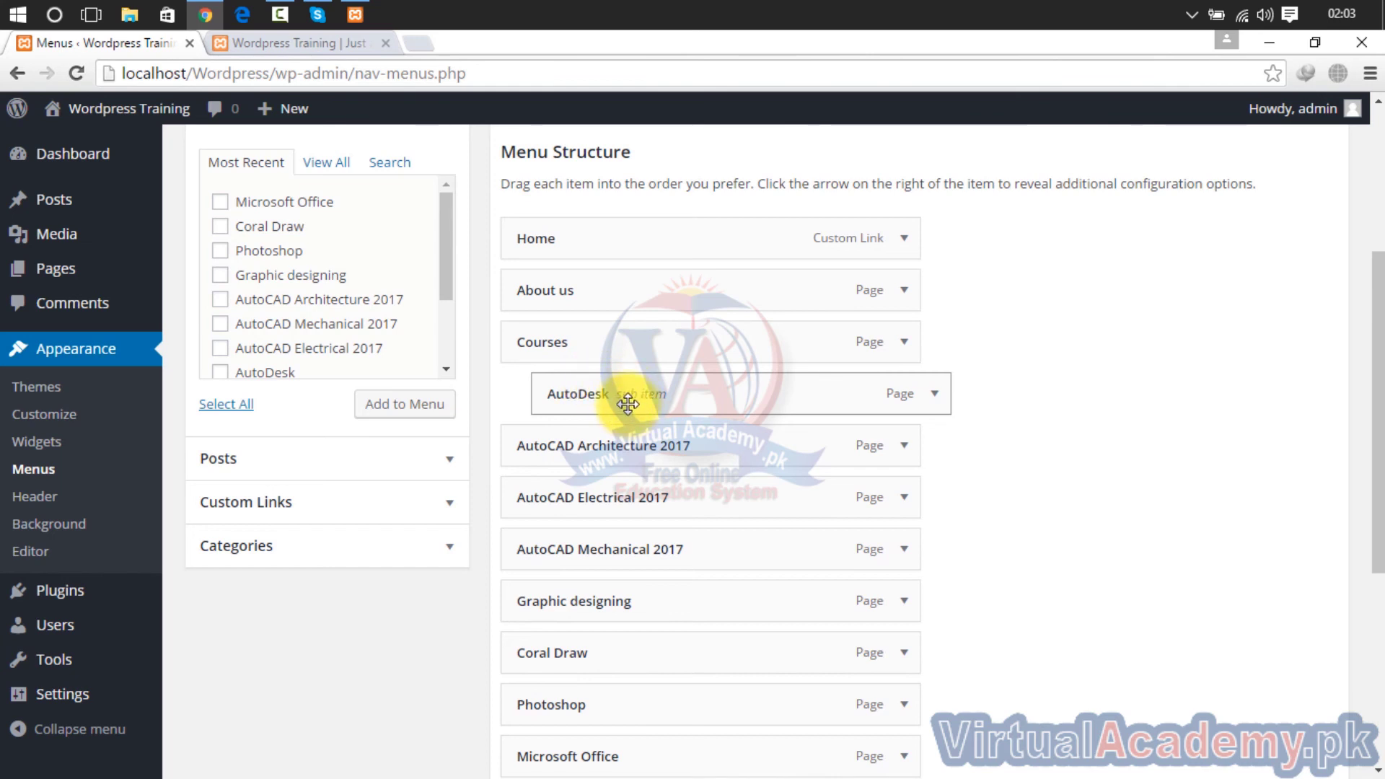
left_click_drag(626, 405, 647, 462)
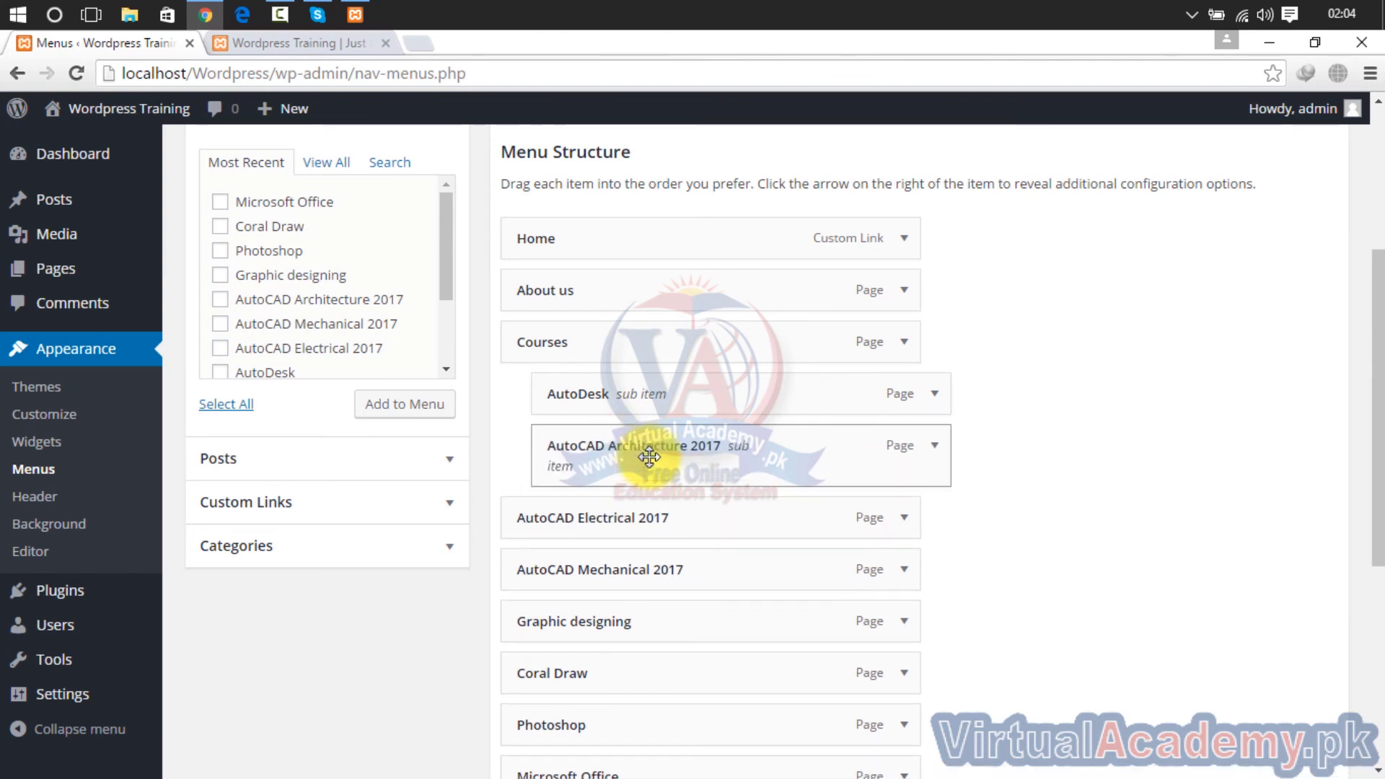
left_click_drag(620, 519, 643, 516)
left_click_drag(627, 569, 645, 567)
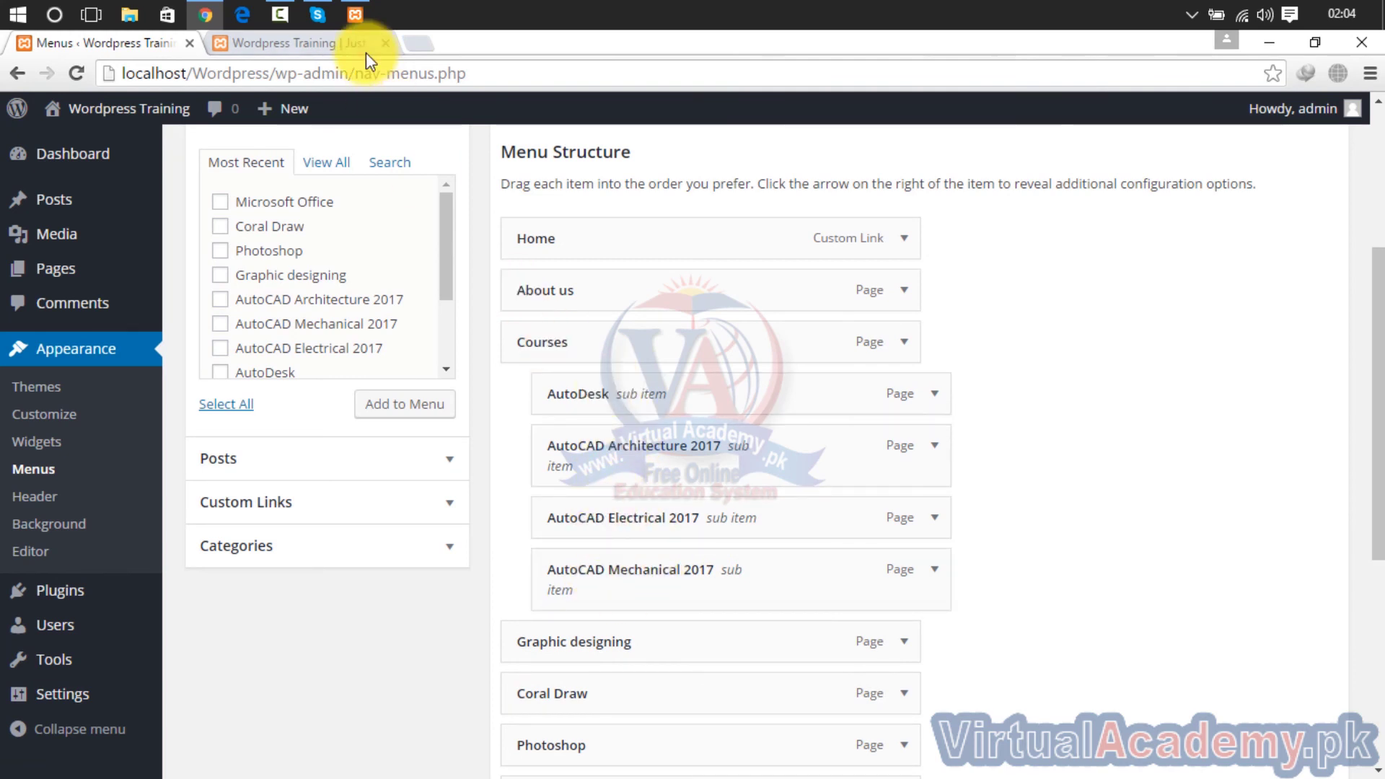
Save Menu 1 and open the Courses page on the live site to check its navigation.
scroll(1382, 347, "down", 6)
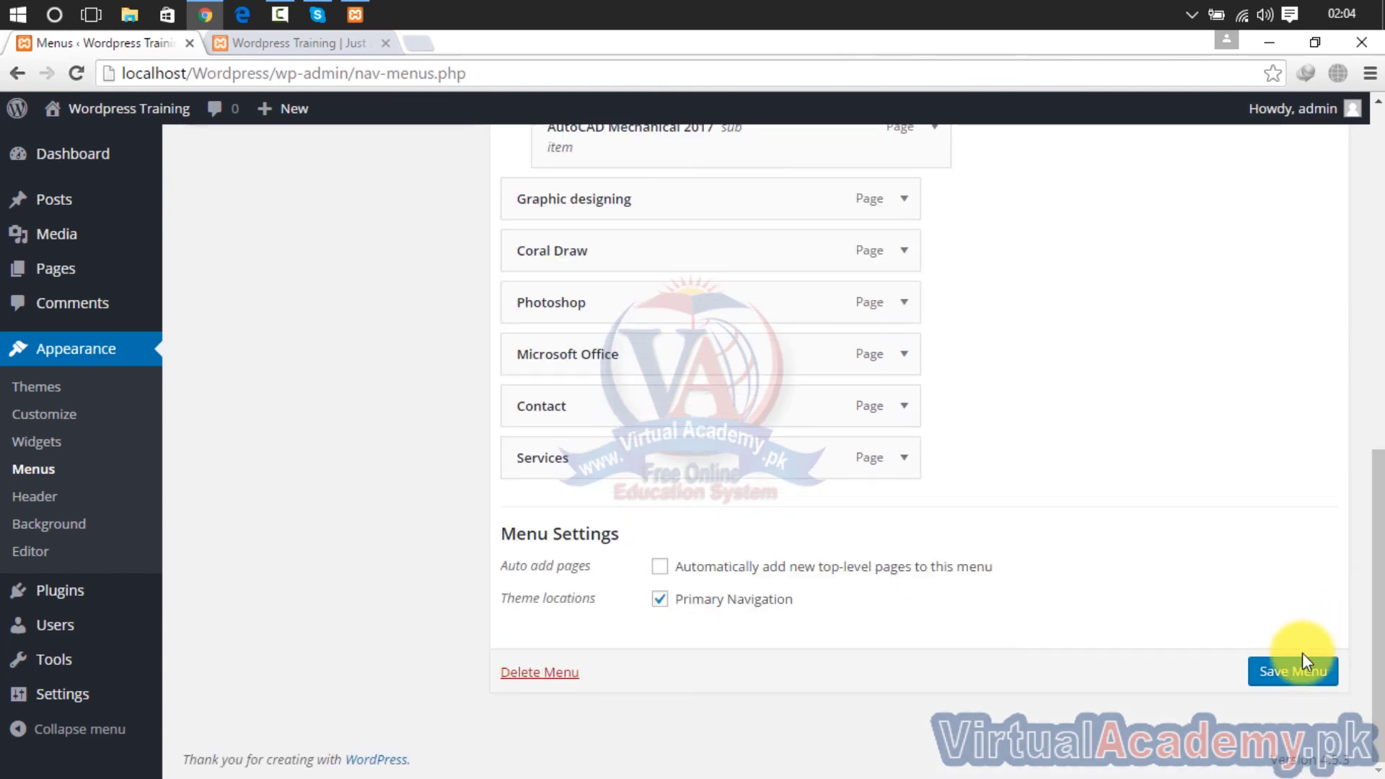
left_click(1296, 675)
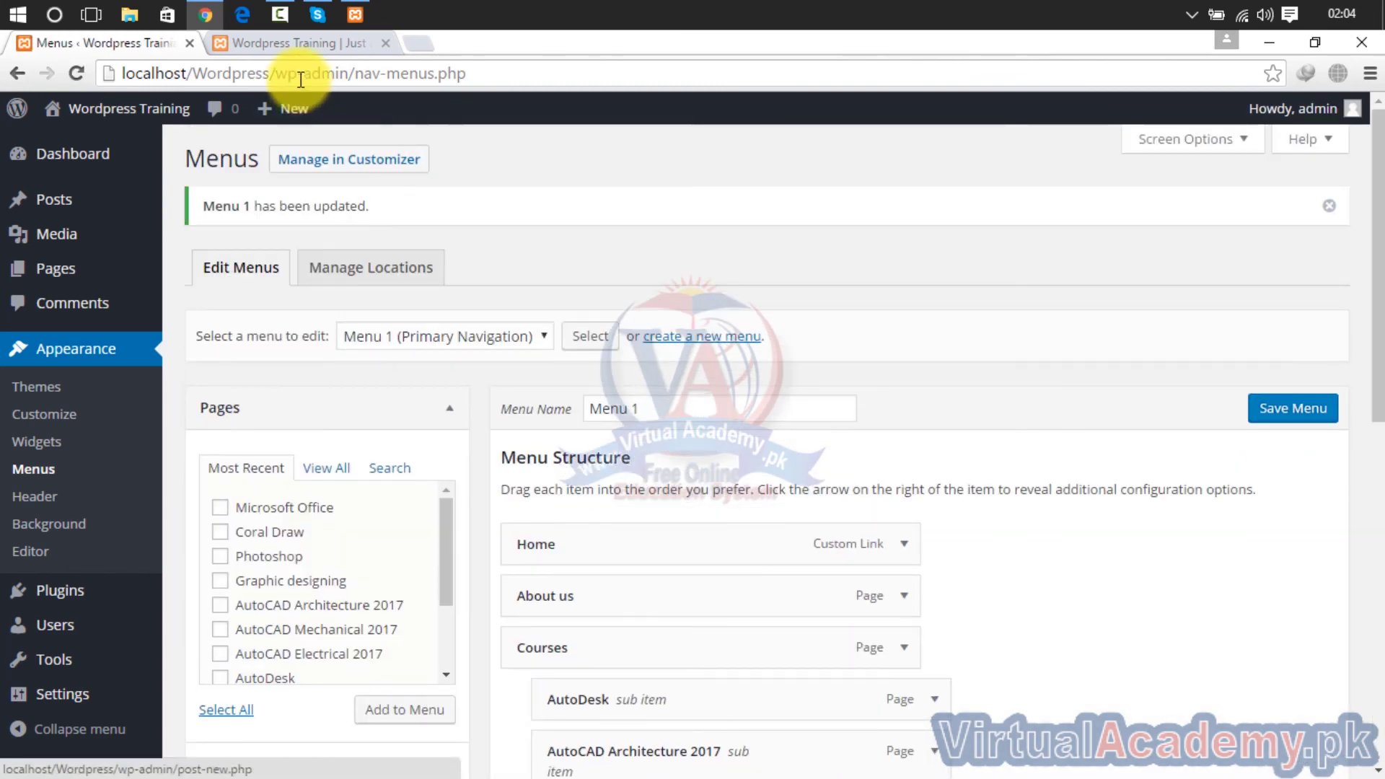
left_click(284, 45)
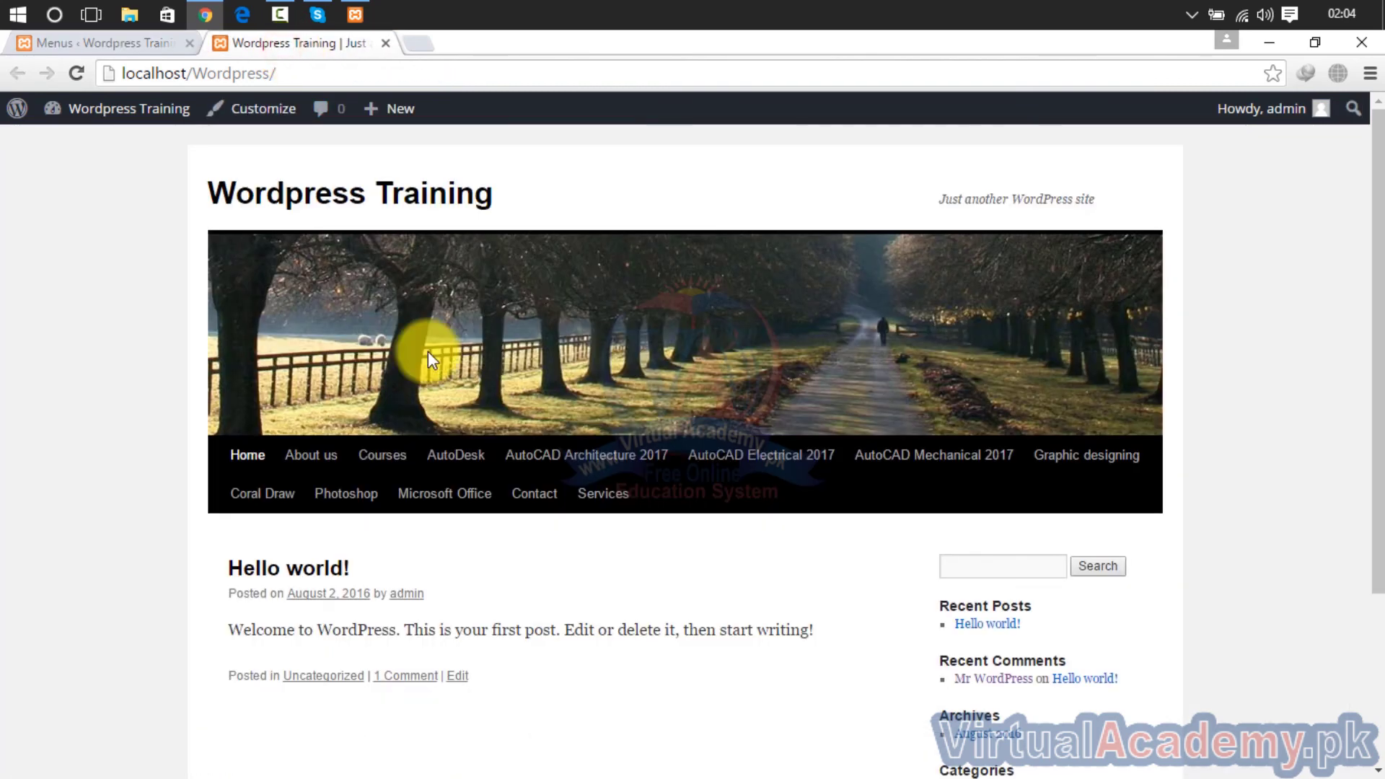
left_click(400, 469)
mouse_move(392, 469)
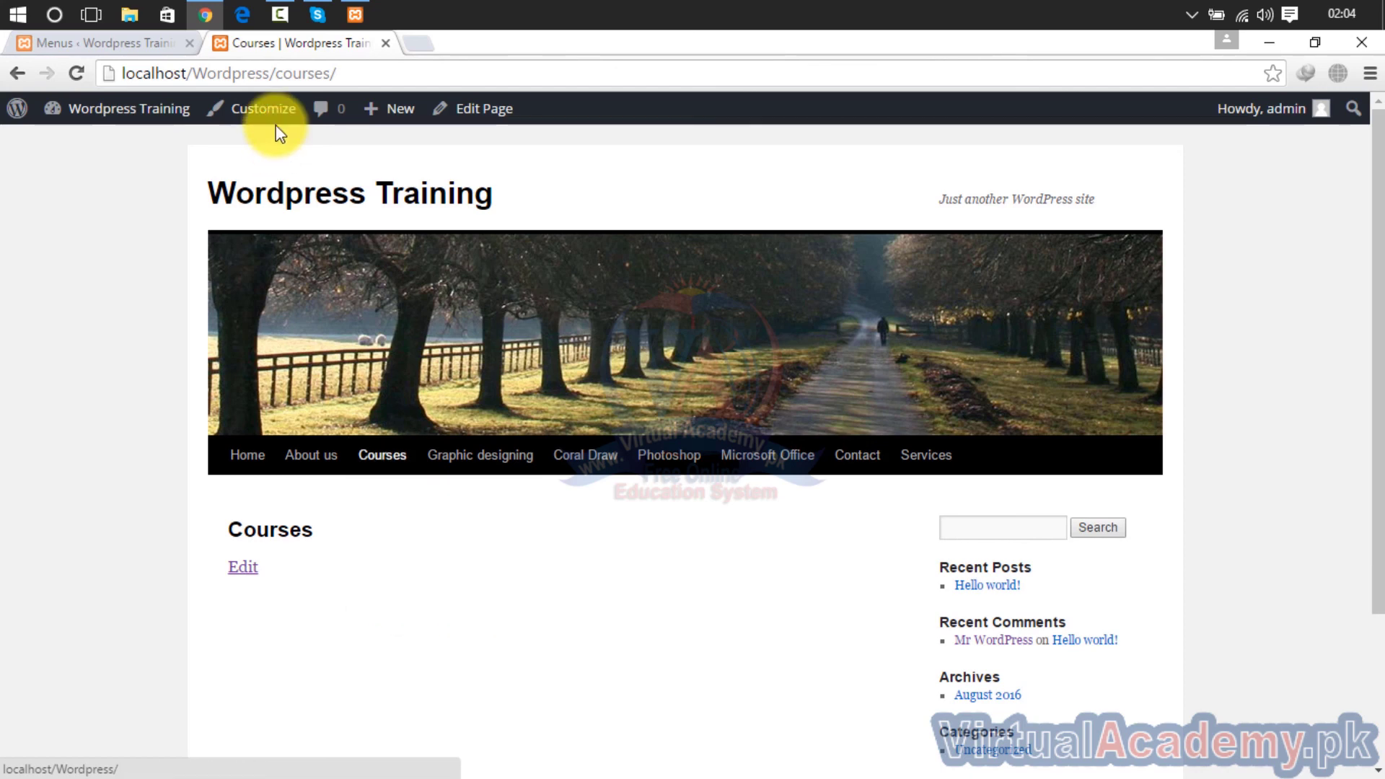
In the menu editor, nest AutoCAD Architecture 2017, AutoCAD Electrical 2017 and AutoCAD Mechanical 2017 one level deeper, under AutoDesk.
left_click(158, 43)
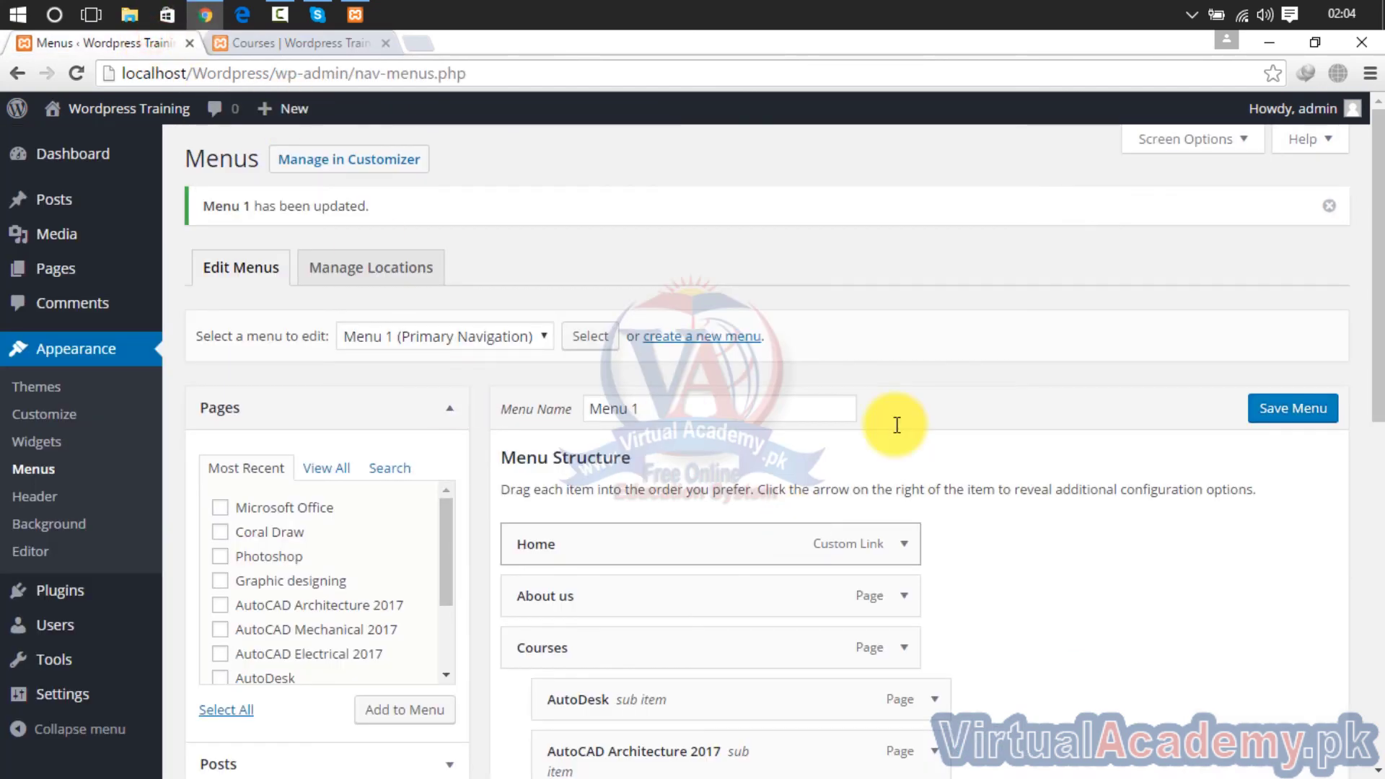
left_click_drag(1373, 302, 1377, 518)
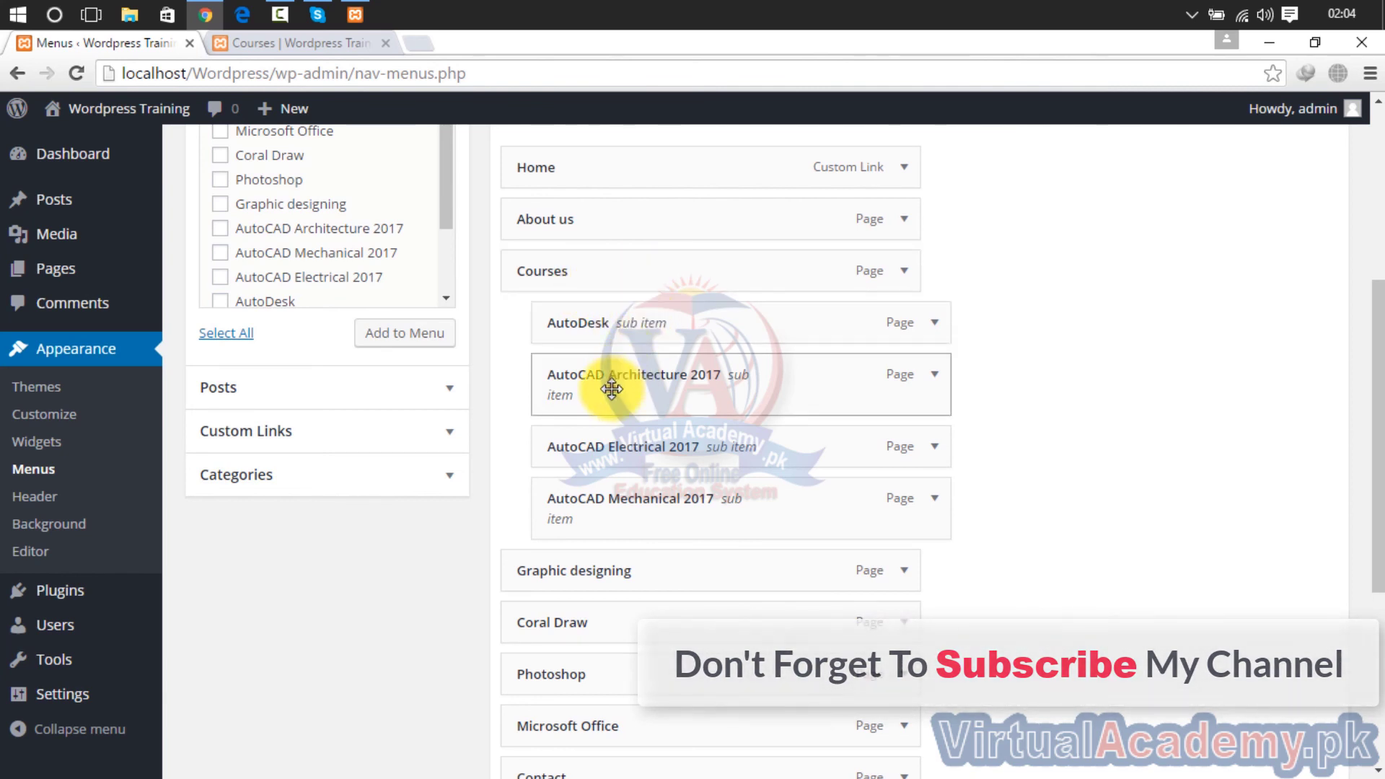
left_click_drag(625, 387, 660, 383)
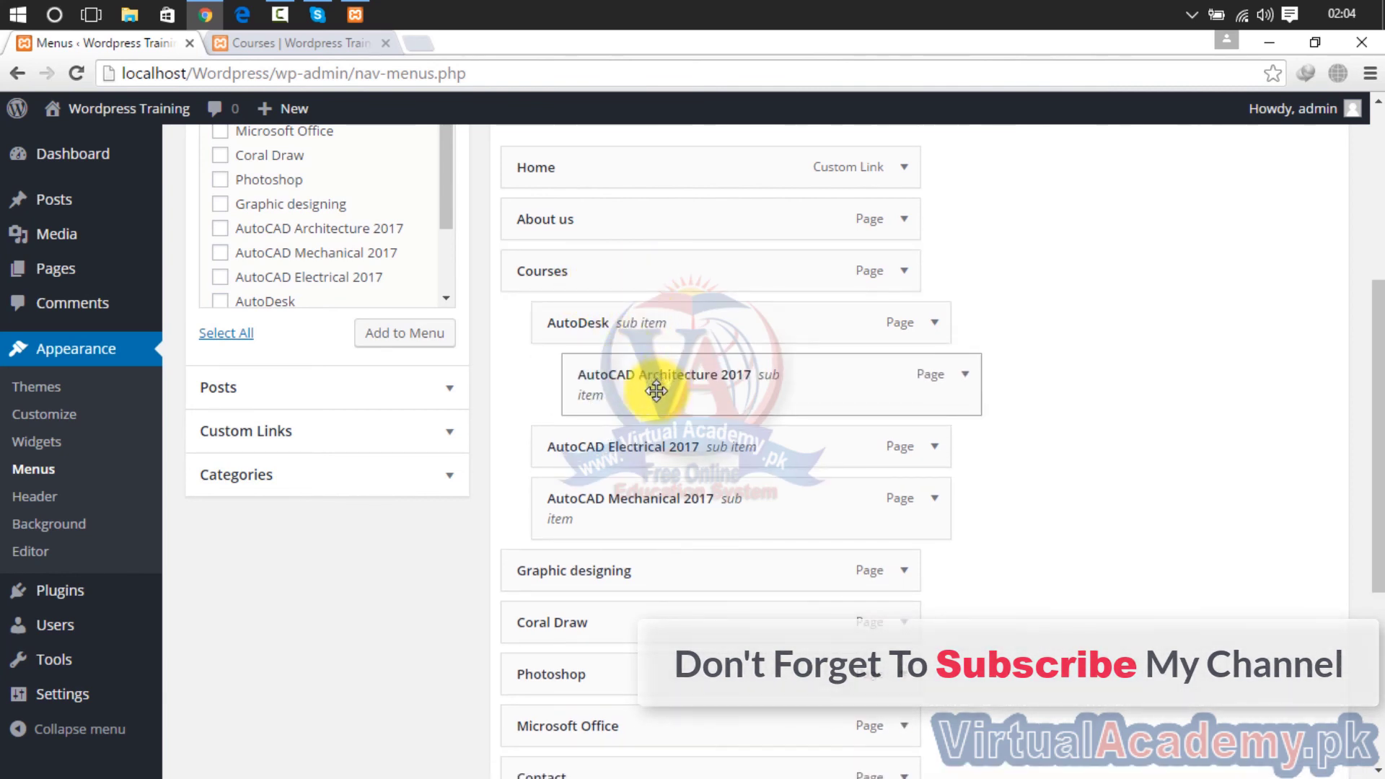
left_click_drag(628, 453, 665, 453)
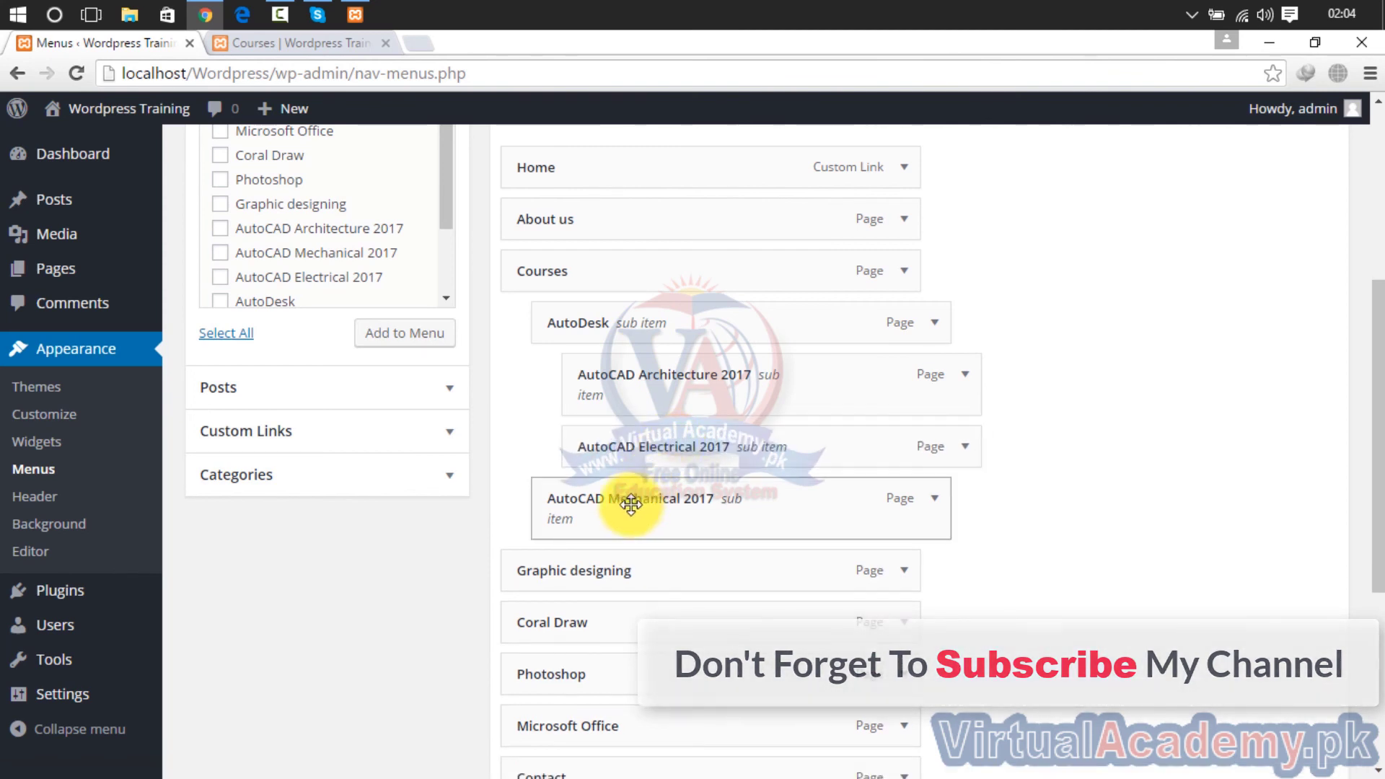
mouse_move(631, 504)
left_mouse_down()
mouse_move(669, 496)
mouse_move(653, 498)
left_mouse_up()
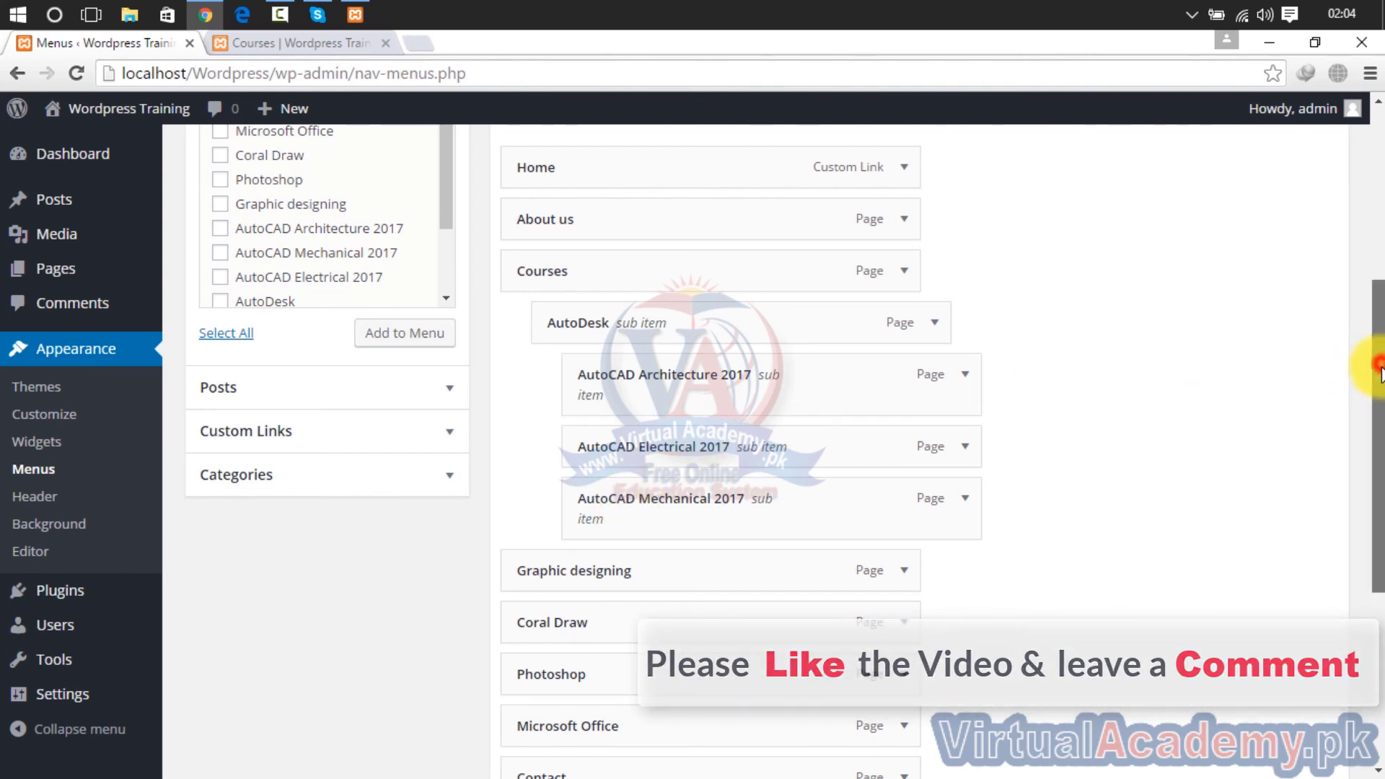
Nest Graphic designing and Microsoft Office under Courses, with Coral Draw and Photoshop as sub items of Graphic designing.
scroll(1368, 364, "down", 1)
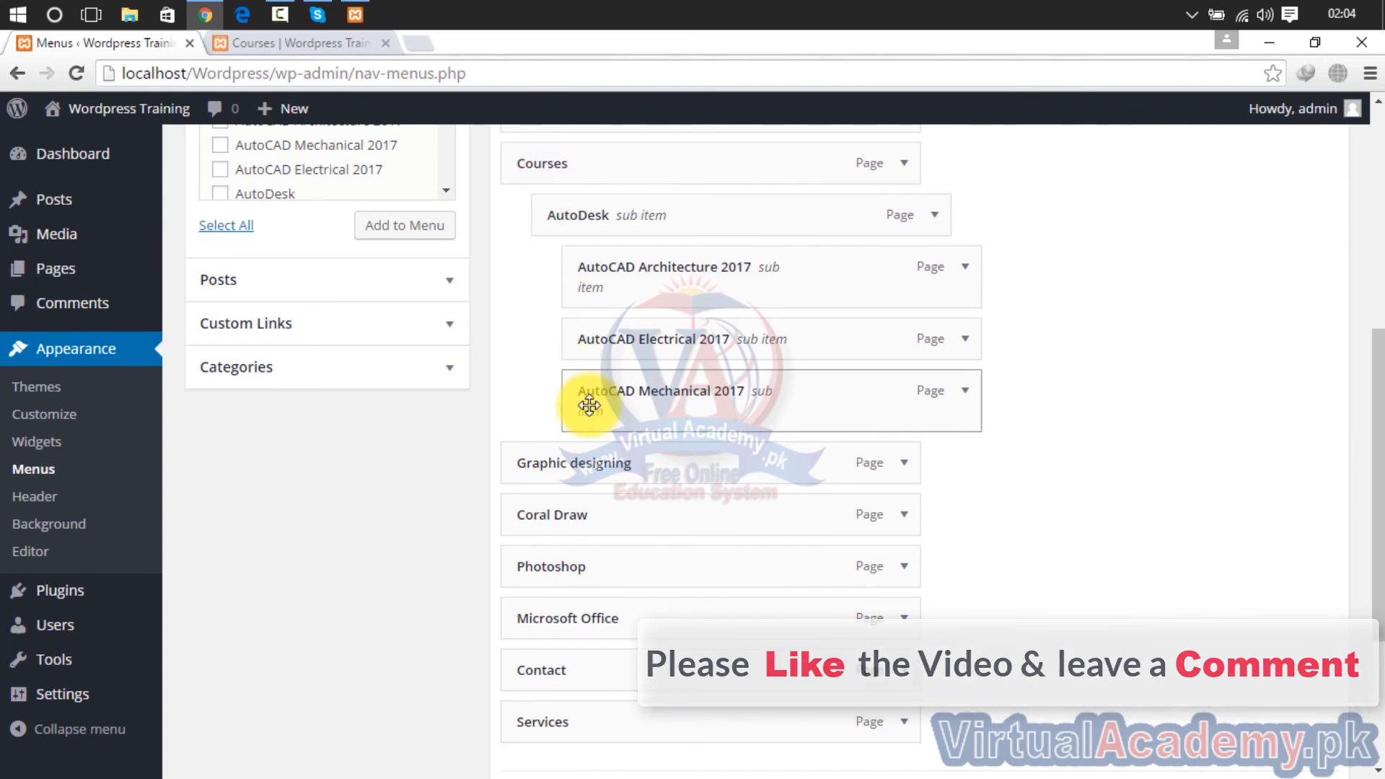
left_click_drag(585, 455, 658, 461)
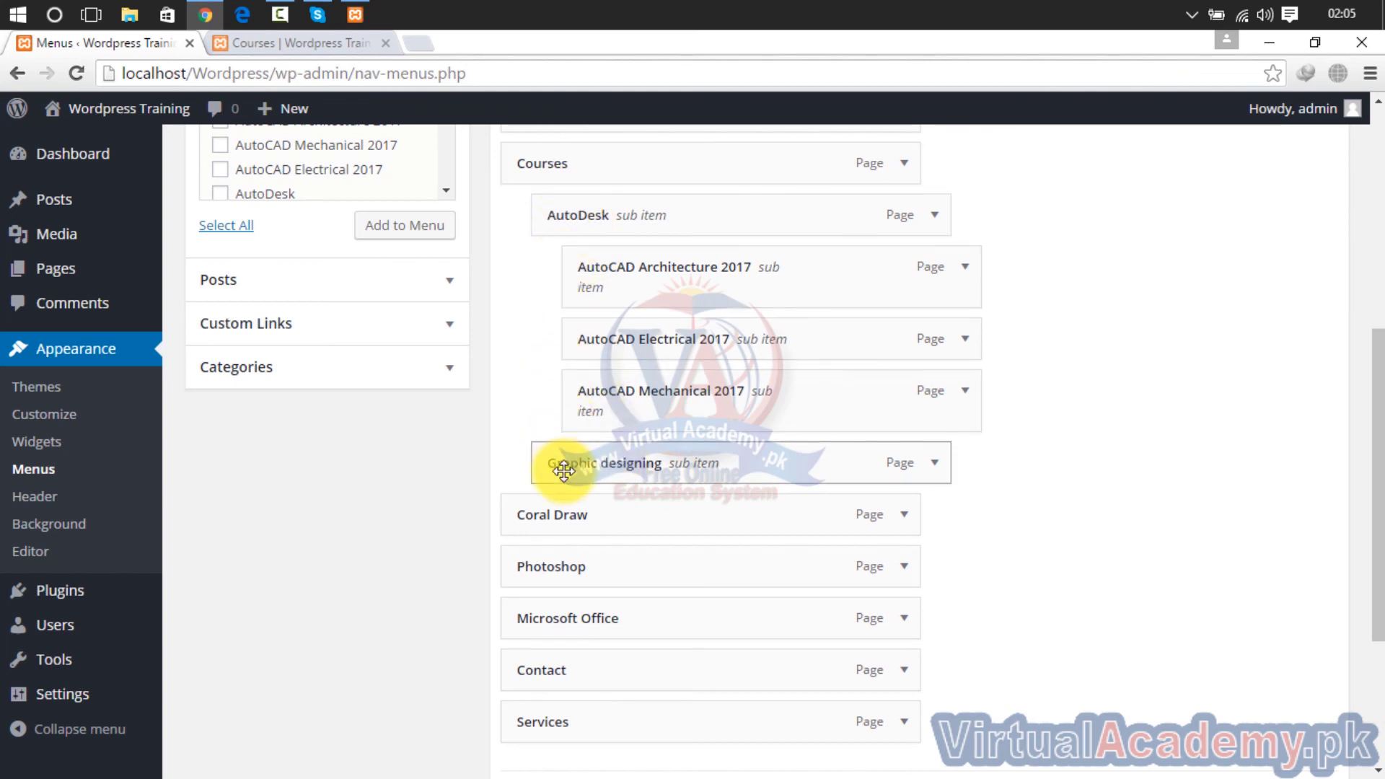
left_click_drag(566, 513, 655, 513)
left_click_drag(618, 569, 678, 570)
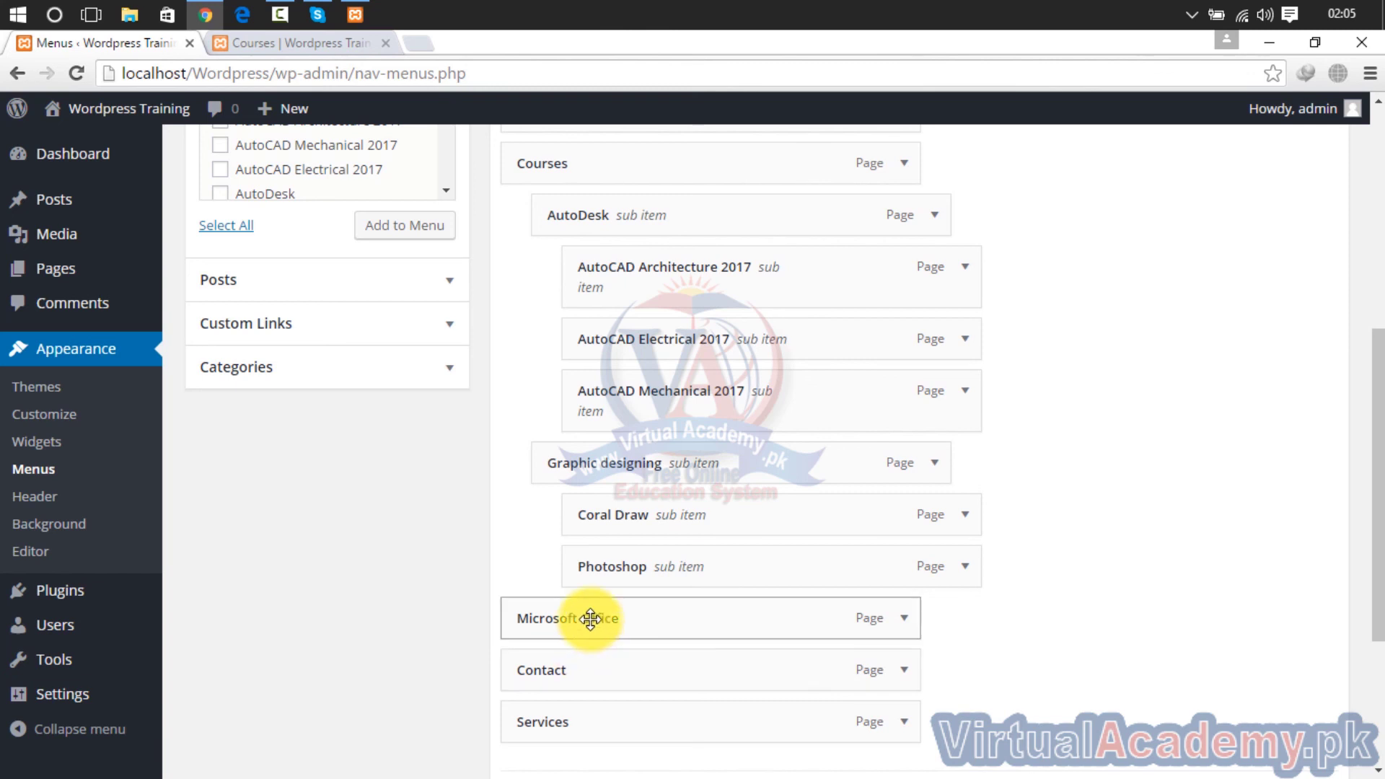
left_click_drag(591, 619, 681, 628)
Save Menu 1, reload the live Courses page and examine the Courses dropdown with its AutoDesk and Graphic designing submenus.
left_click_drag(1374, 404, 1382, 559)
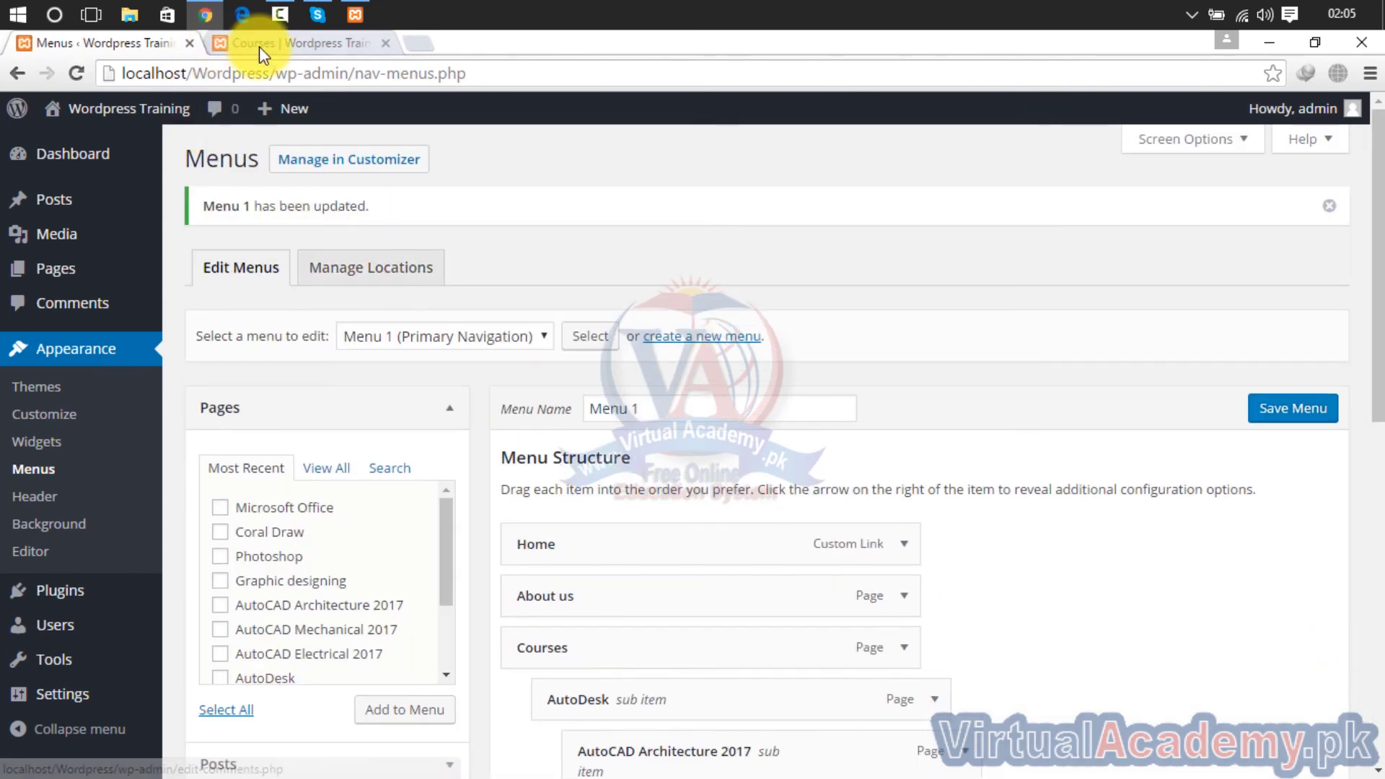
left_click(258, 46)
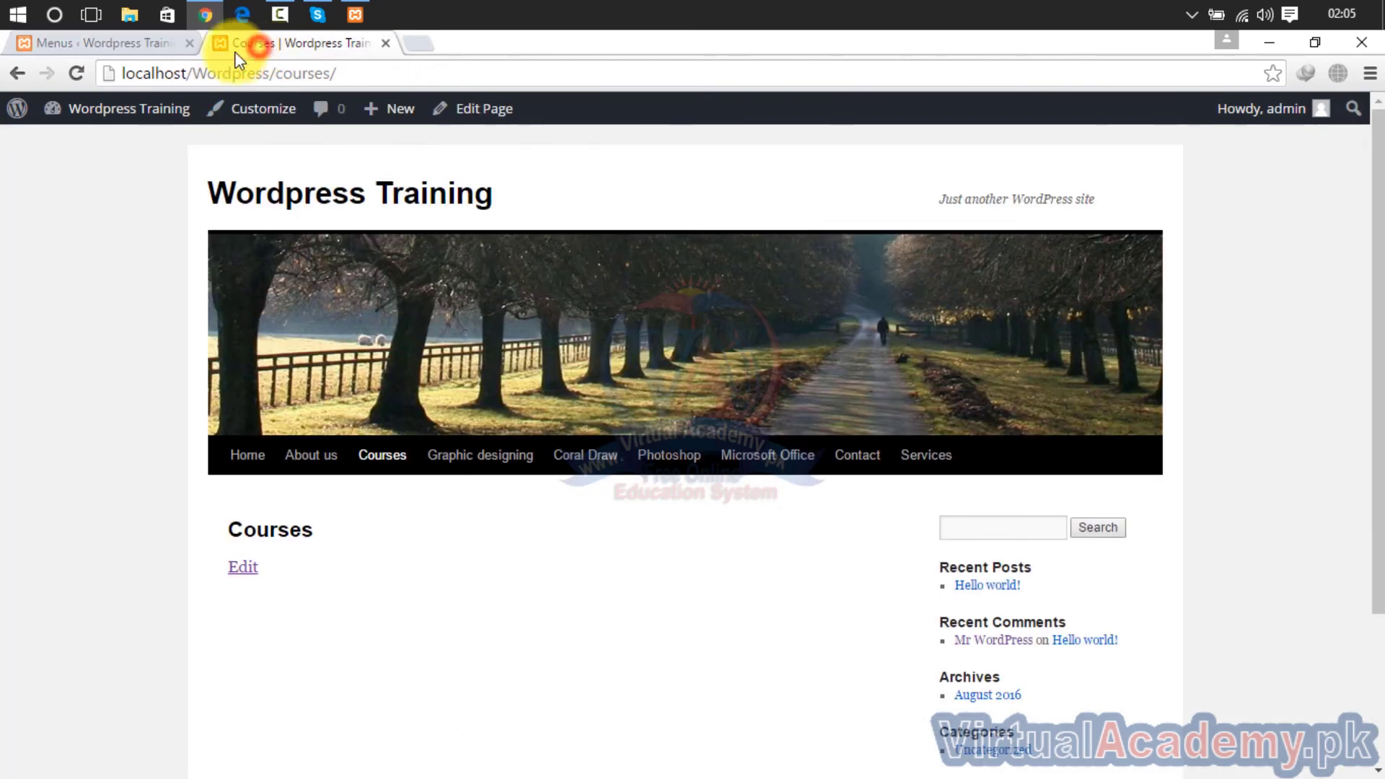
left_click(78, 74)
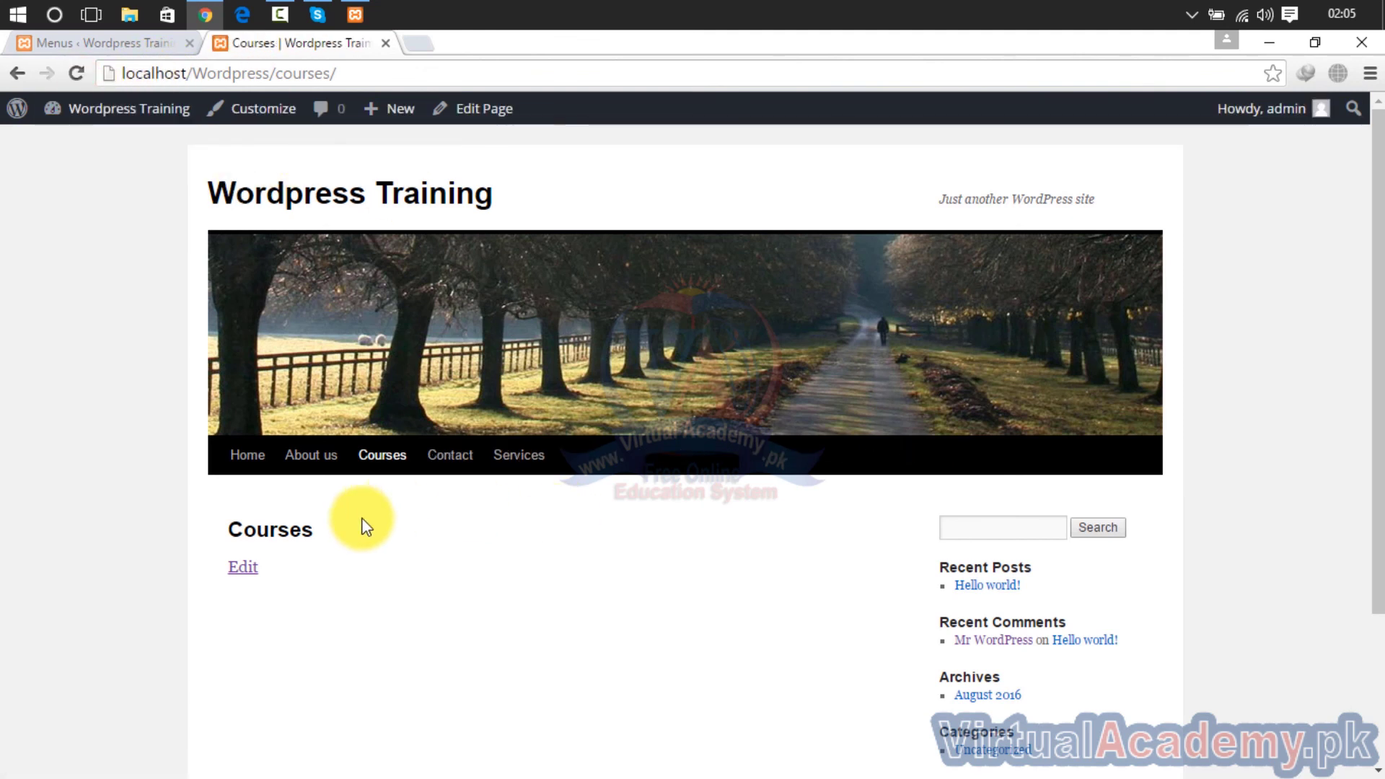
mouse_move(365, 454)
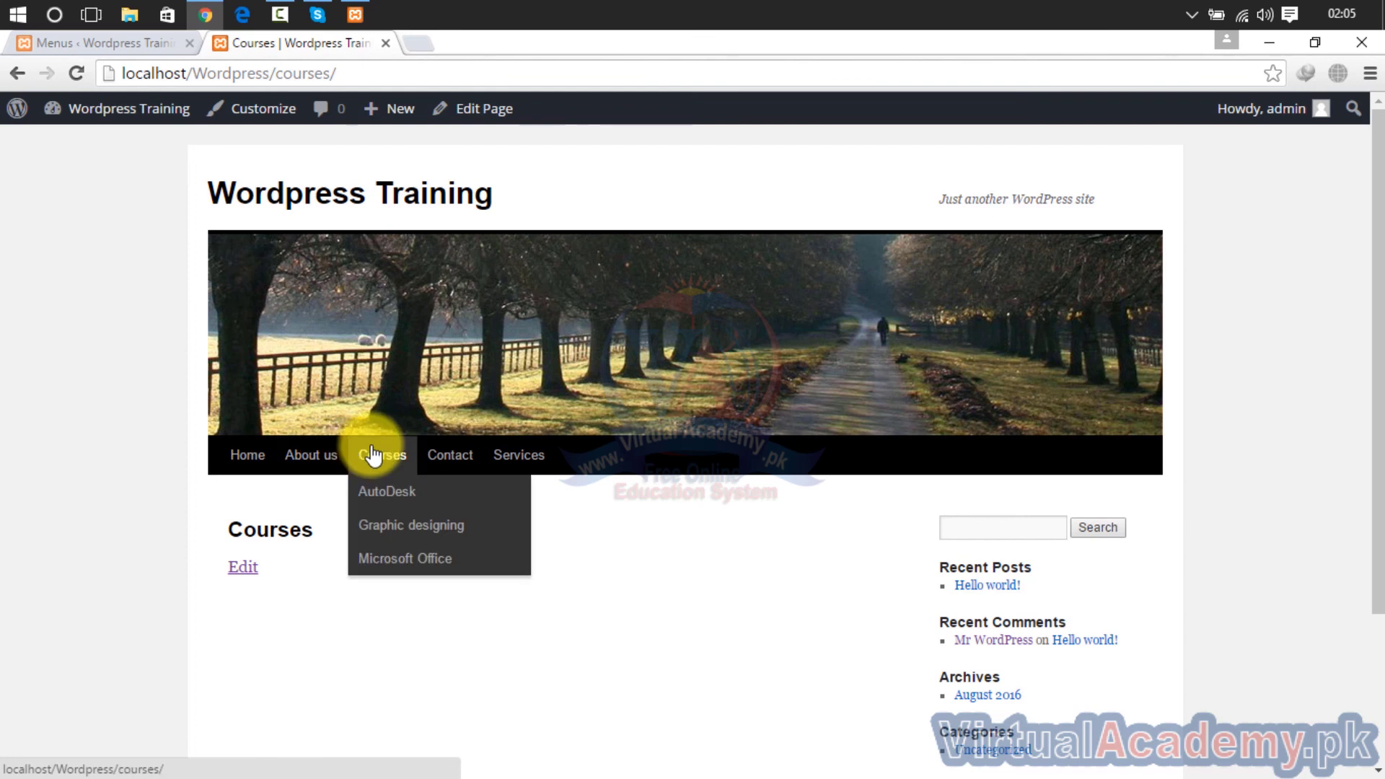
mouse_move(380, 491)
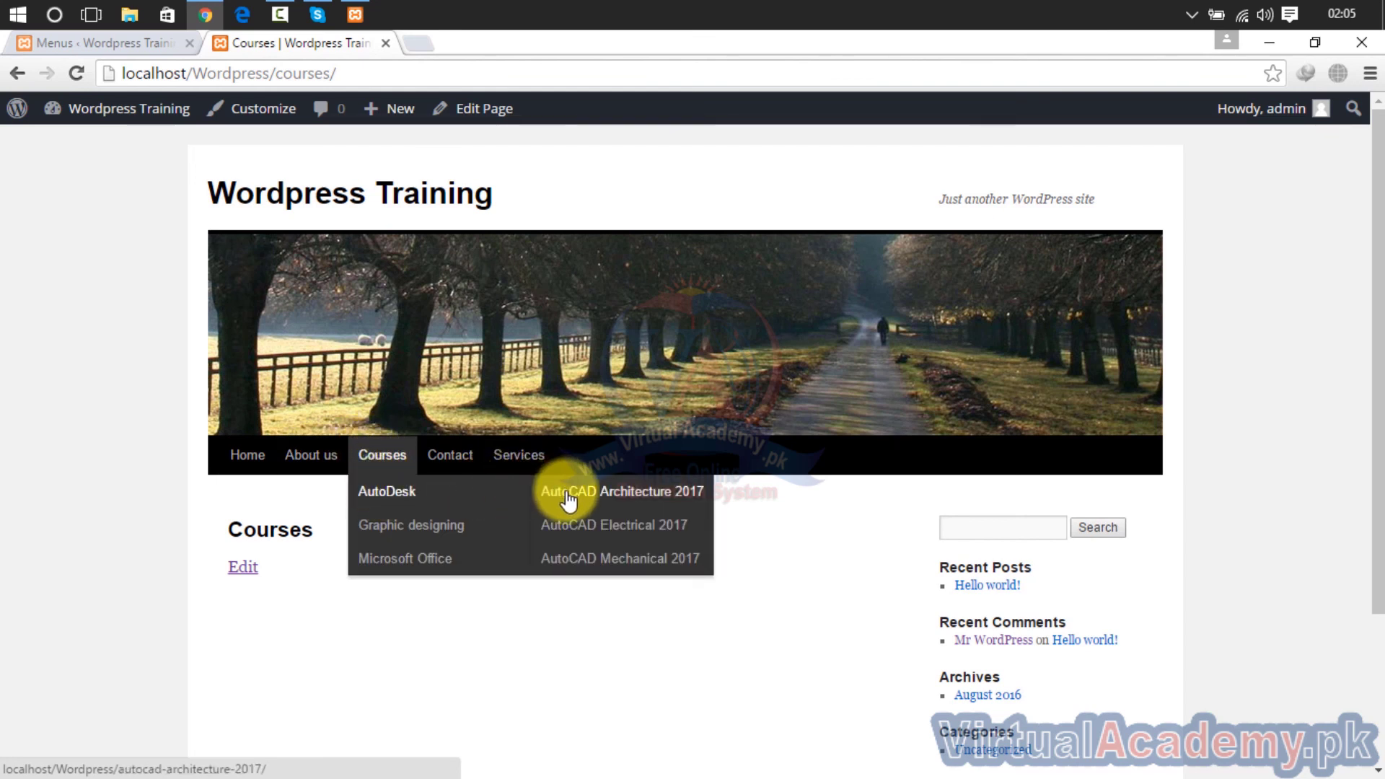
mouse_move(467, 531)
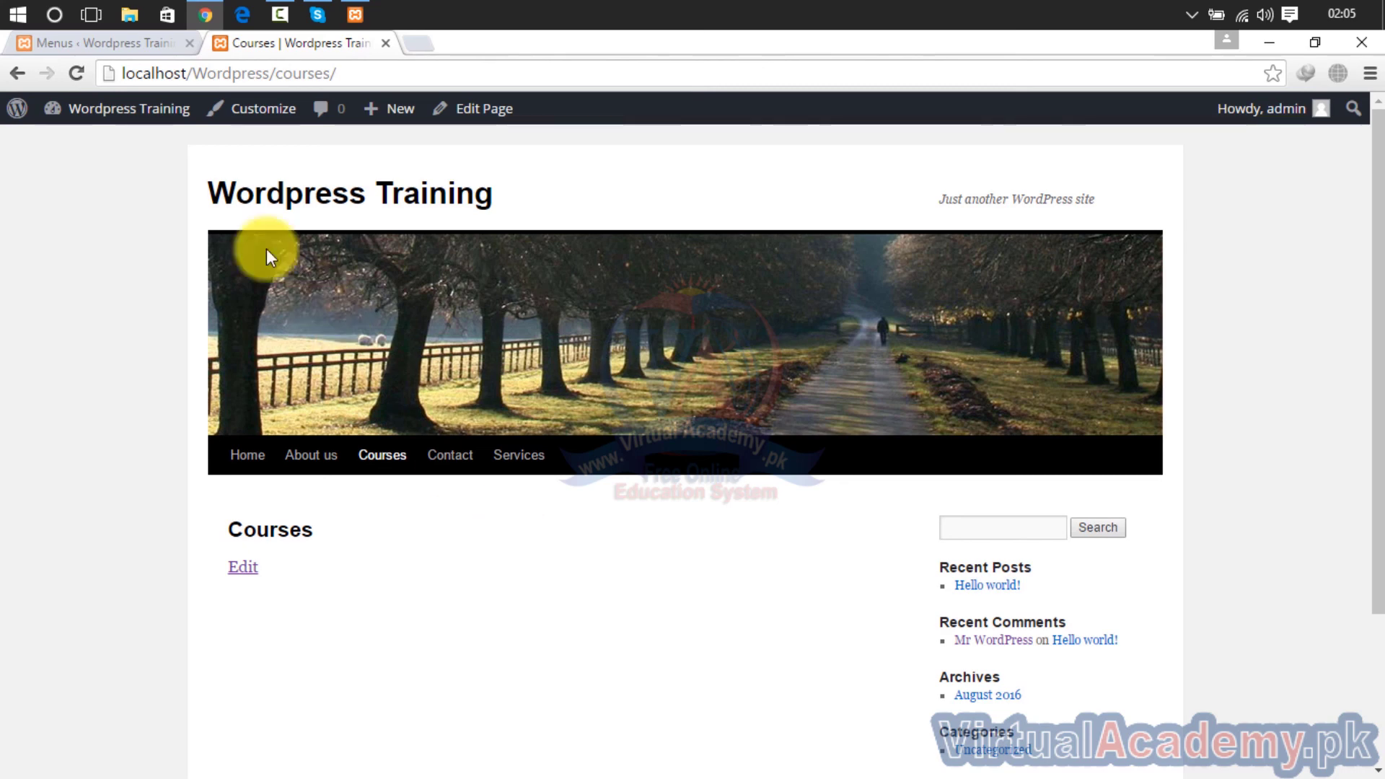
Return to the menu editor and review the nested structure of Menu 1 down to its menu settings.
left_click(124, 35)
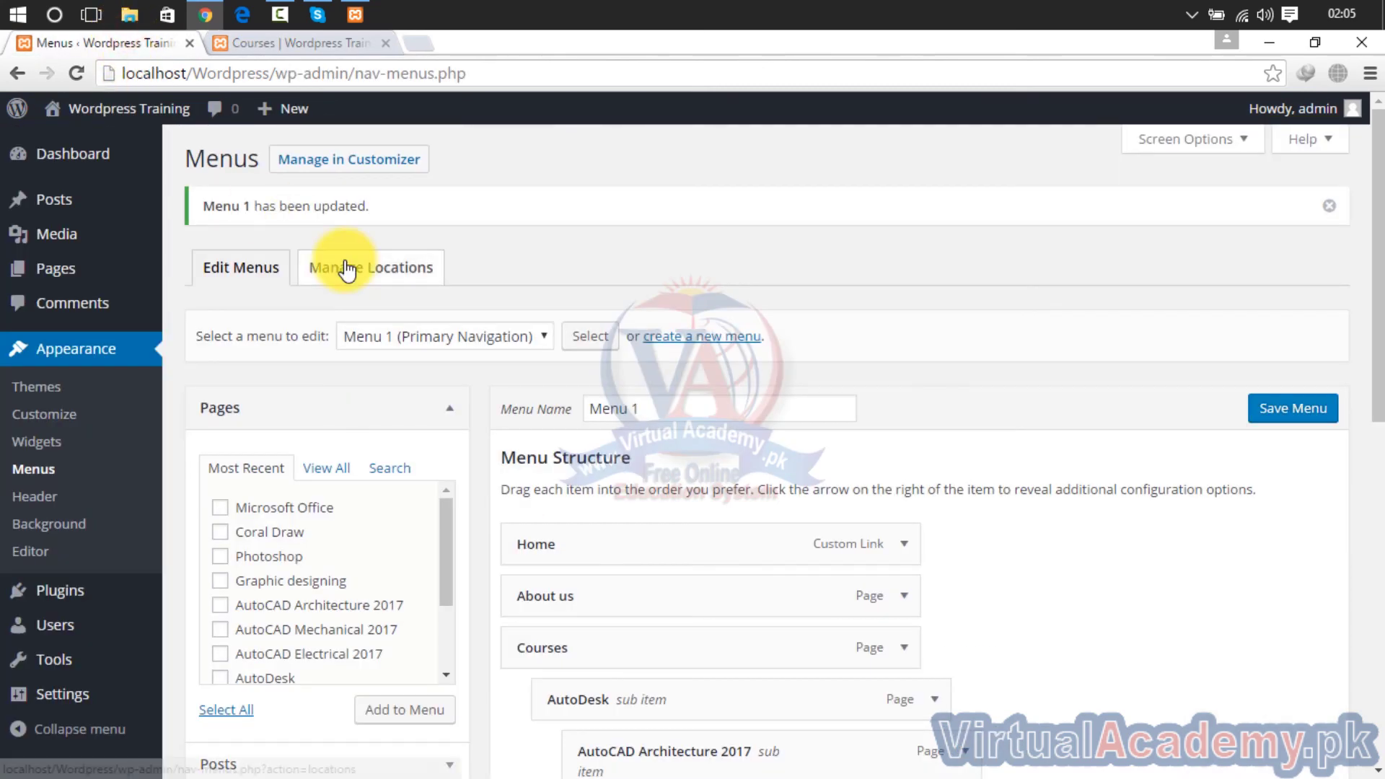
left_click_drag(1378, 173, 1378, 350)
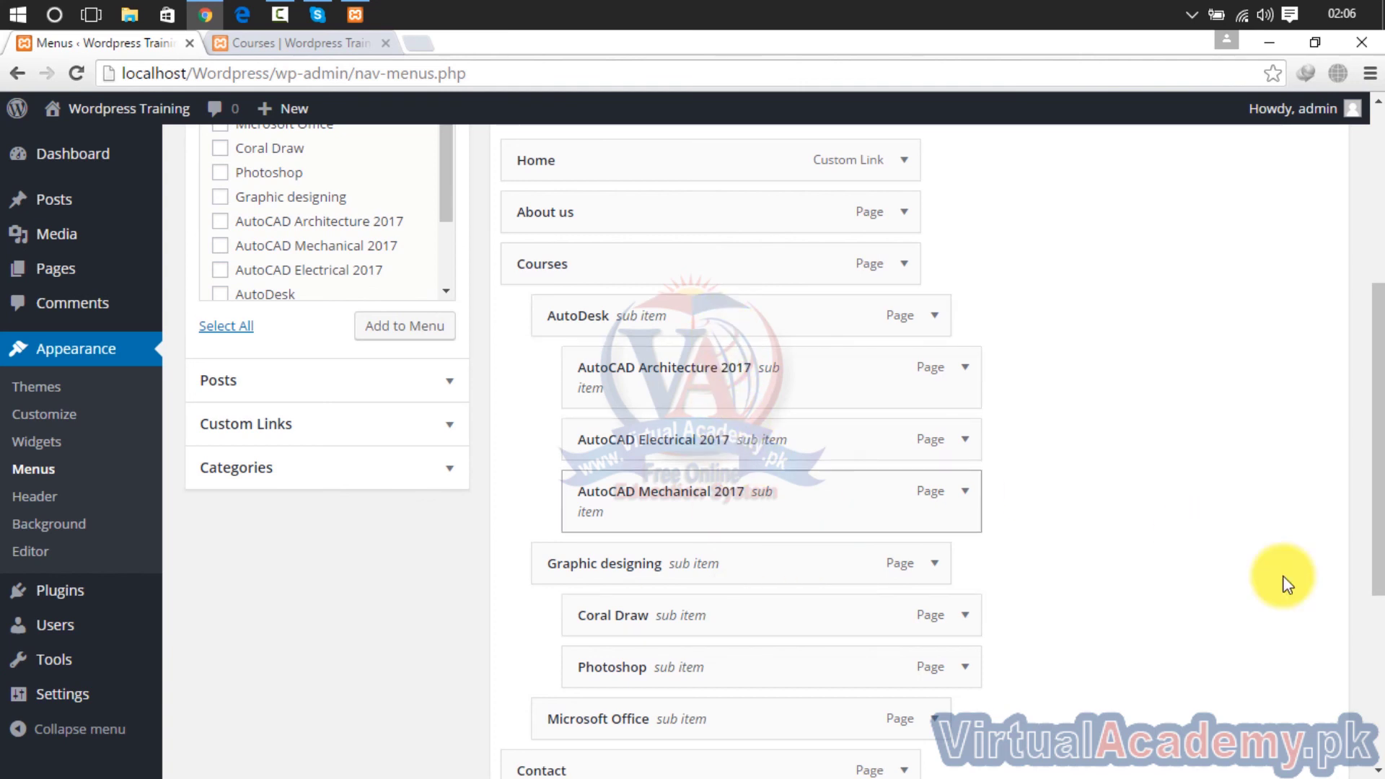
left_click_drag(1378, 484, 1378, 649)
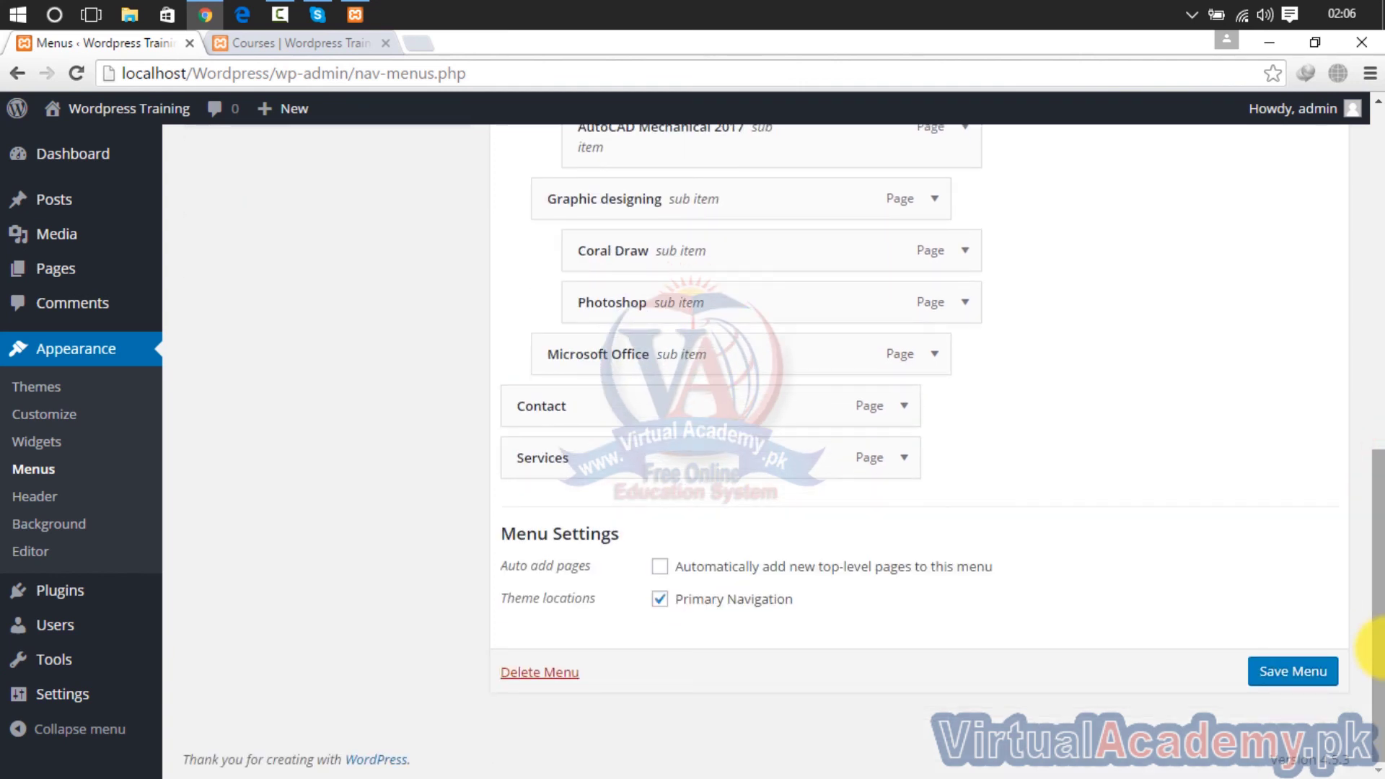